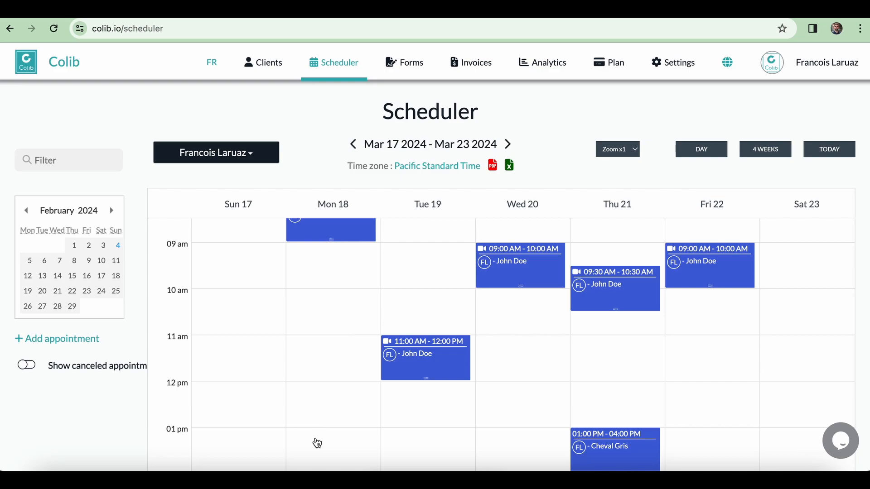
- Start a new appointment on Monday, March 18 at 01:00 pm and add the existing demo client to it
click(317, 443)
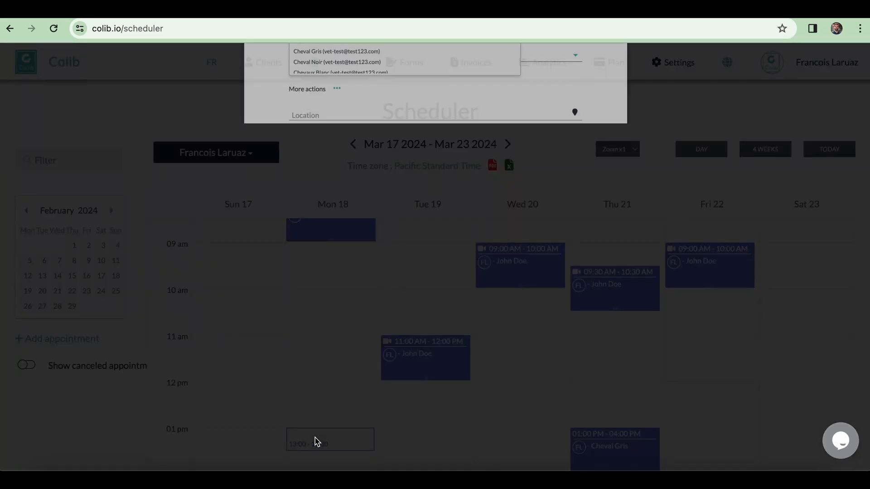
text(doe)
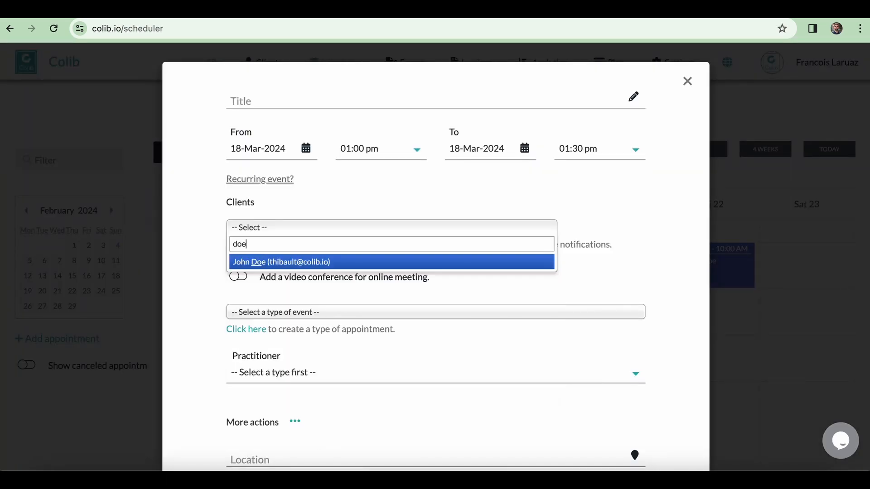
key(Return)
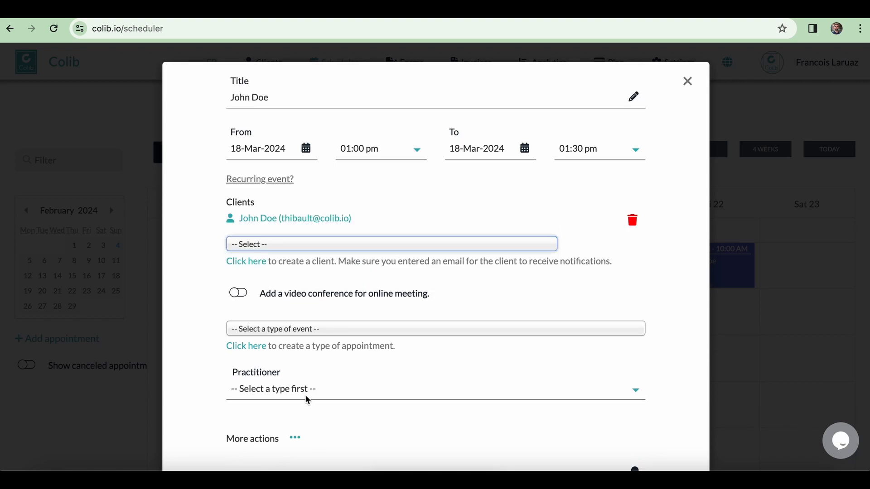
- Set the appointment's event type to GENERAL-First visit and save the appointment
scroll(302, 376, down, 1)
click(289, 305)
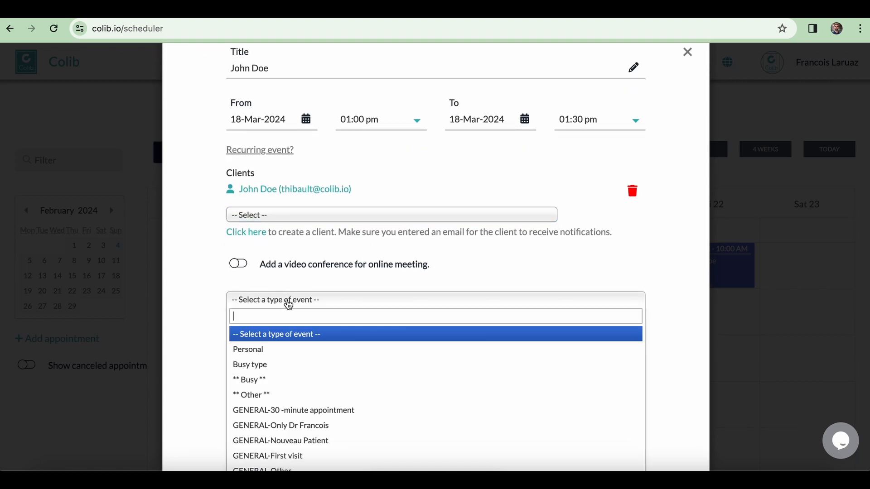
scroll(283, 375, down, 3)
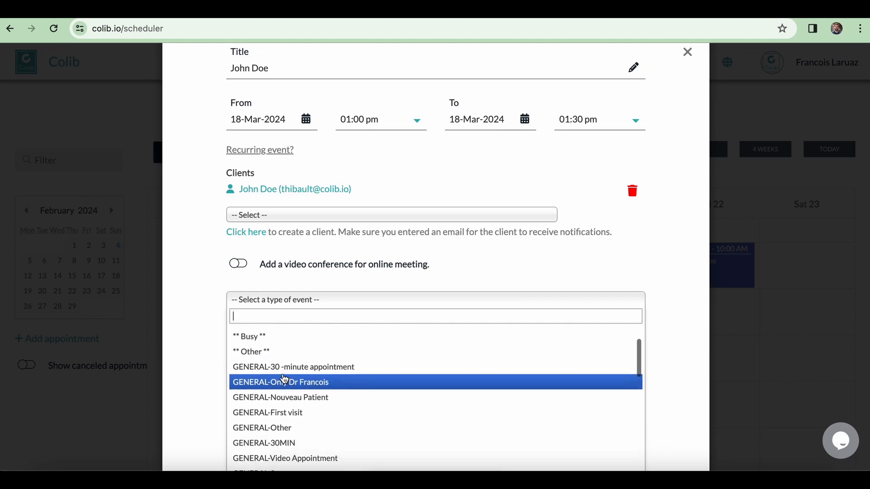
click(277, 408)
scroll(279, 403, down, 1)
scroll(279, 403, down, 4)
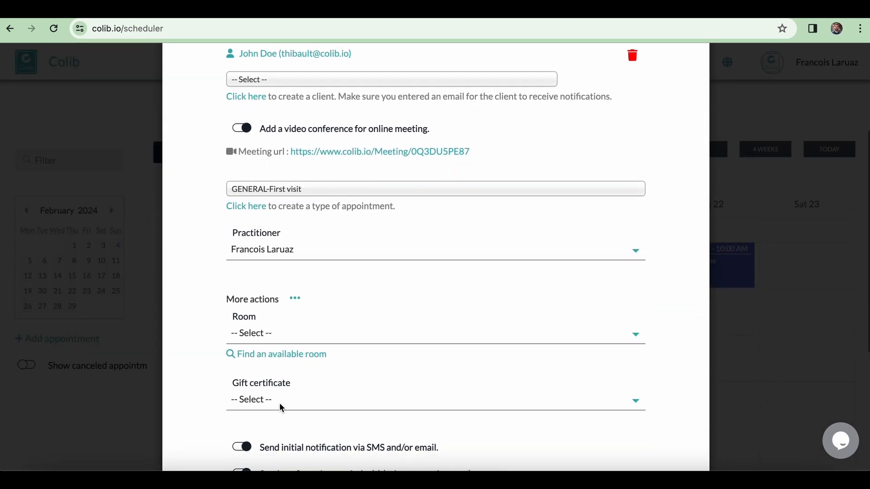
scroll(279, 403, down, 4)
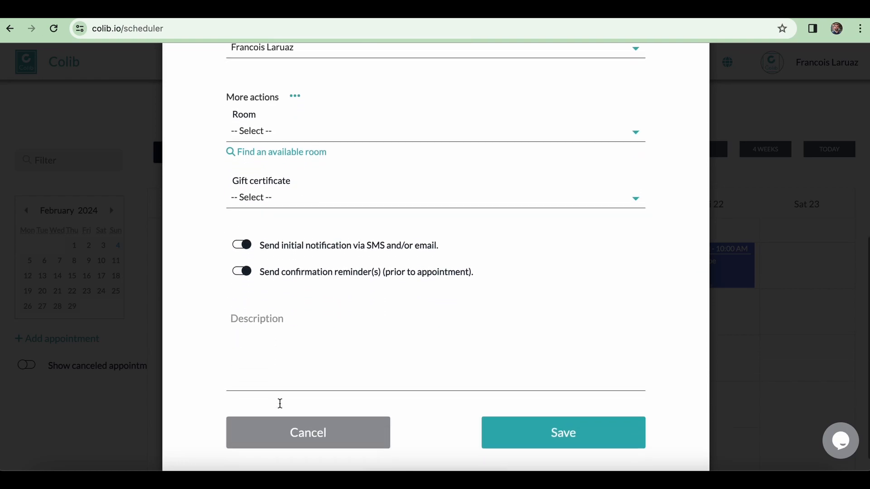
click(565, 417)
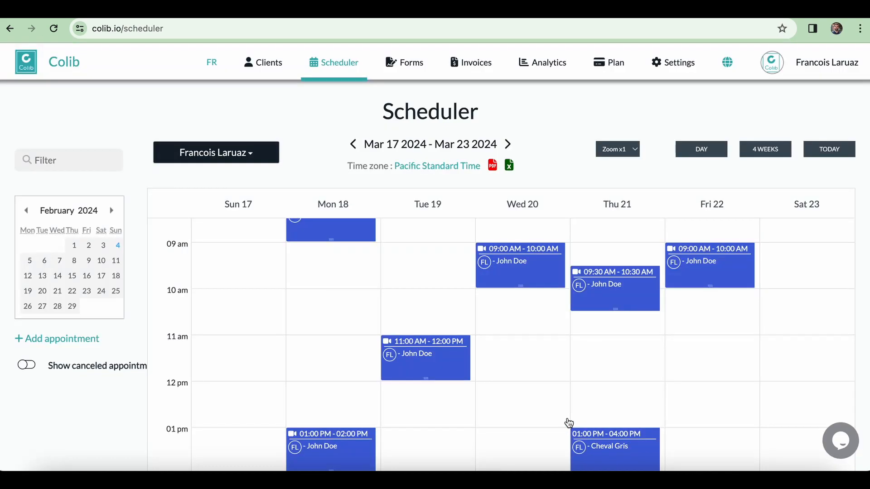
- Show the calendars of all practitioners in the weekly schedule
scroll(399, 442, down, 1)
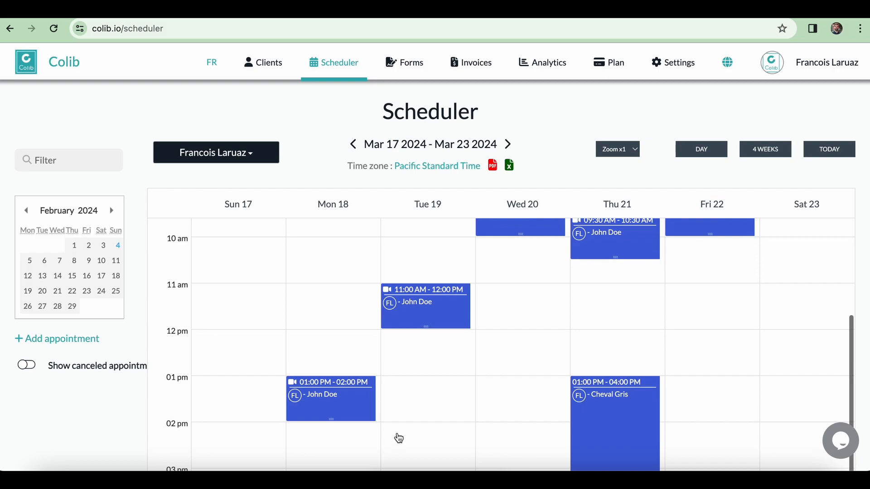
click(258, 162)
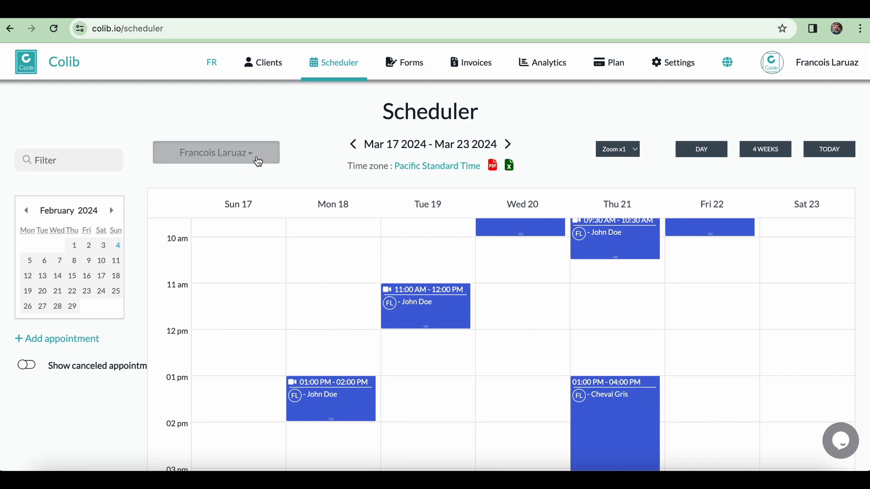
click(252, 172)
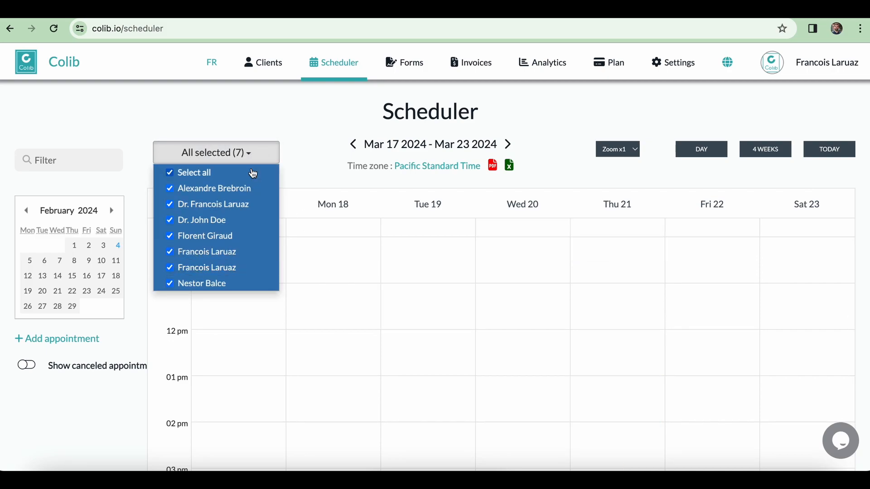
scroll(386, 322, up, 2)
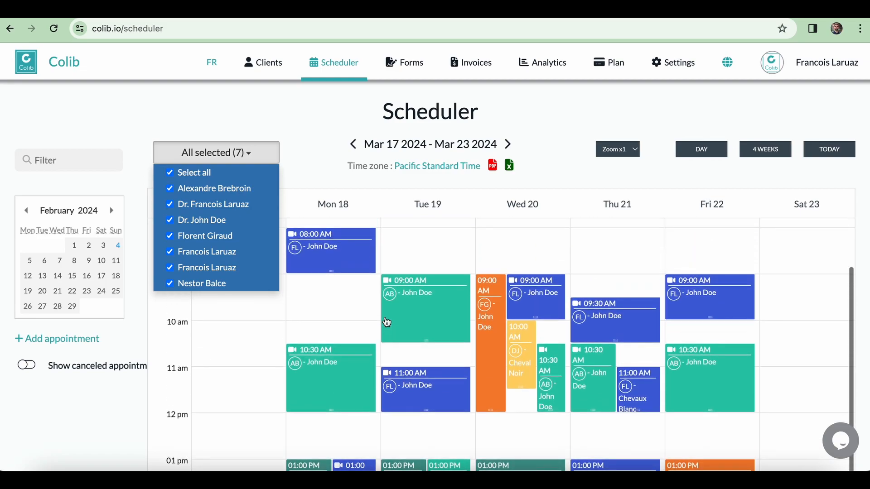
click(269, 153)
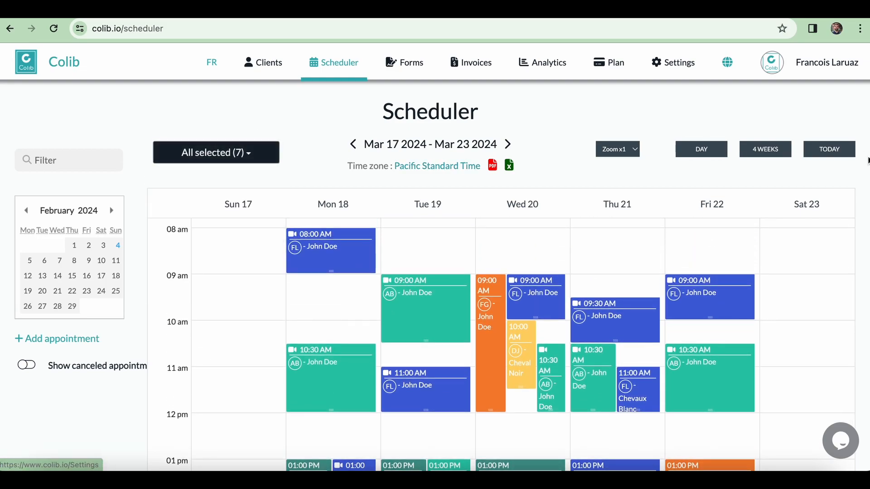
- In the day view for Wed 20, move the 01:00 PM appointment to 09:30 AM without notifying the client
click(718, 153)
scroll(476, 206, down, 5)
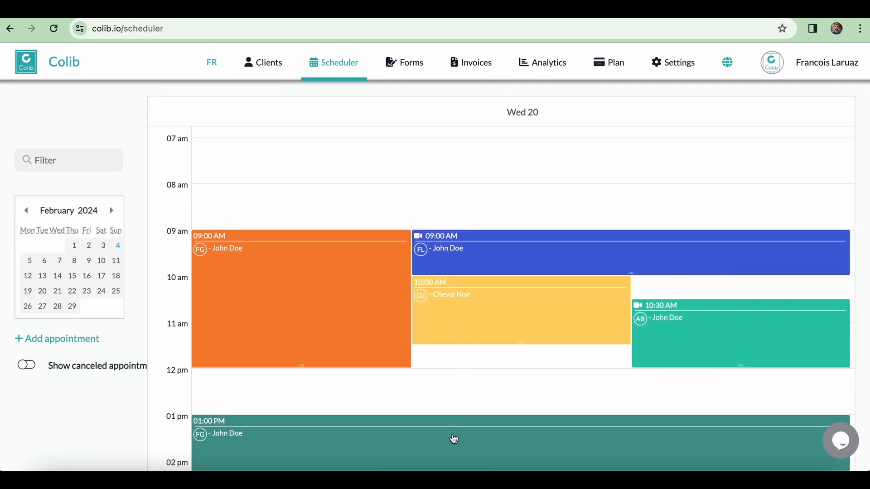
drag(459, 412, 471, 255)
click(383, 344)
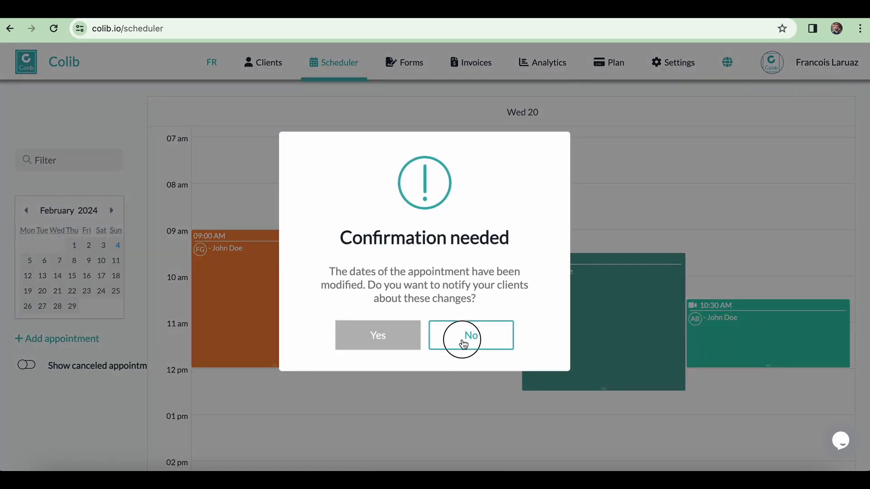
click(463, 344)
- Switch the scheduler back to the week view and look over the week's appointments
scroll(585, 245, up, 2)
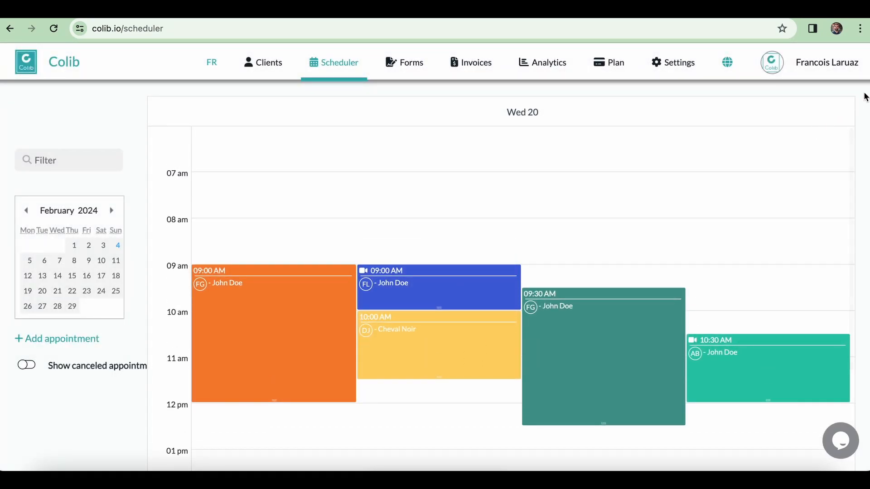
scroll(865, 96, up, 3)
click(765, 136)
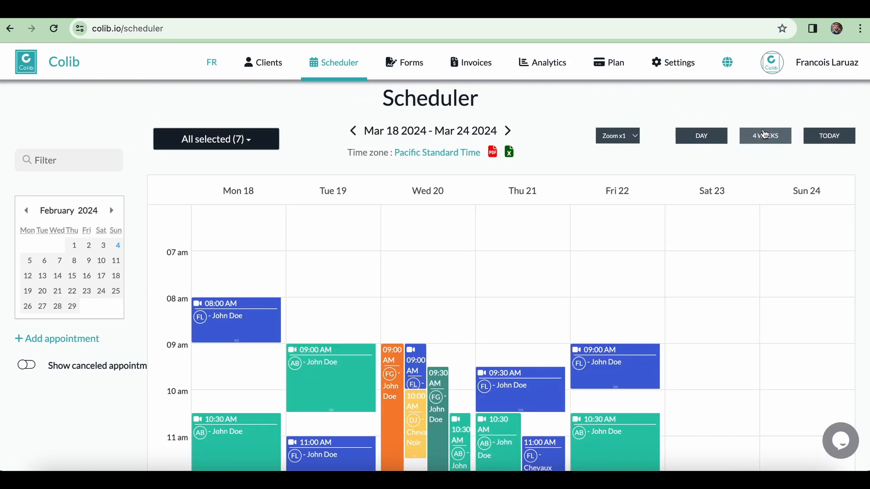
scroll(652, 291, down, 1)
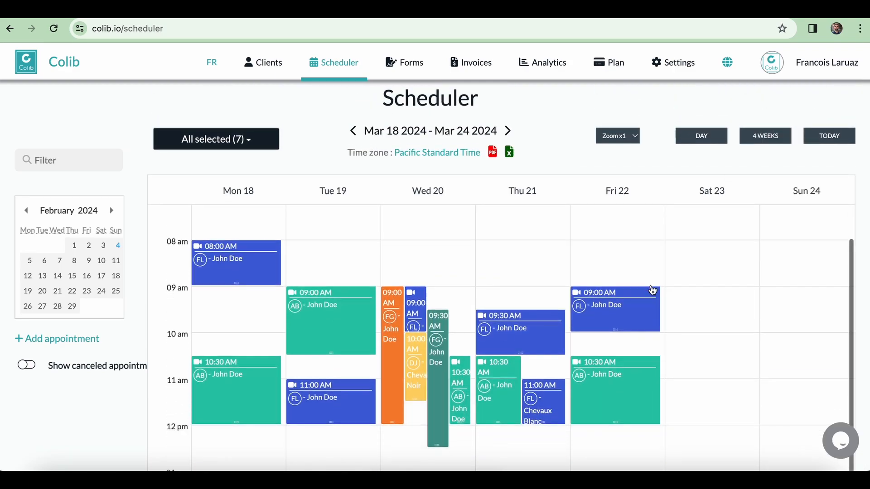
scroll(653, 291, down, 2)
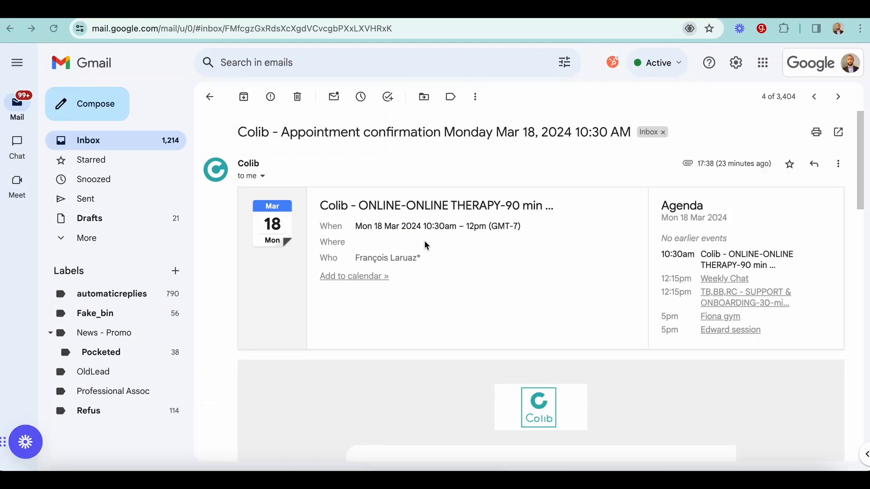
- In Gmail, read the Colib confirmation email for the Monday Mar 18, 2024 10:30 AM appointment, including session details and calendar links
scroll(426, 245, down, 5)
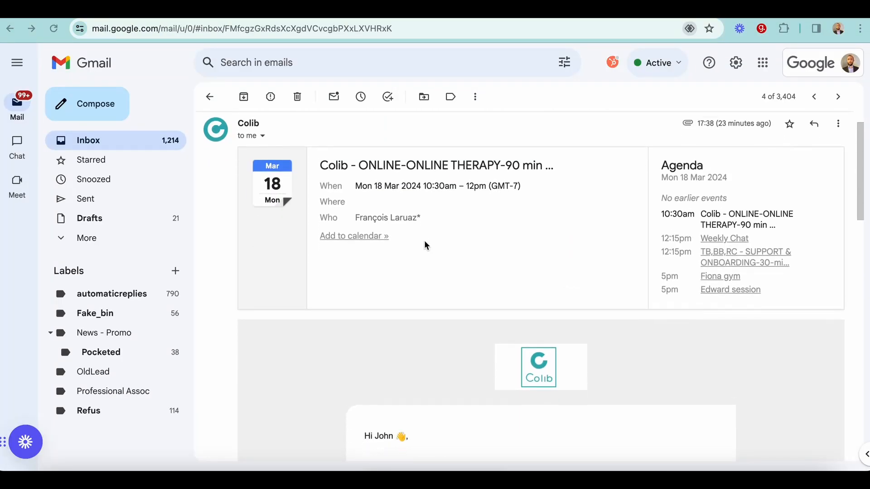
scroll(426, 246, down, 1)
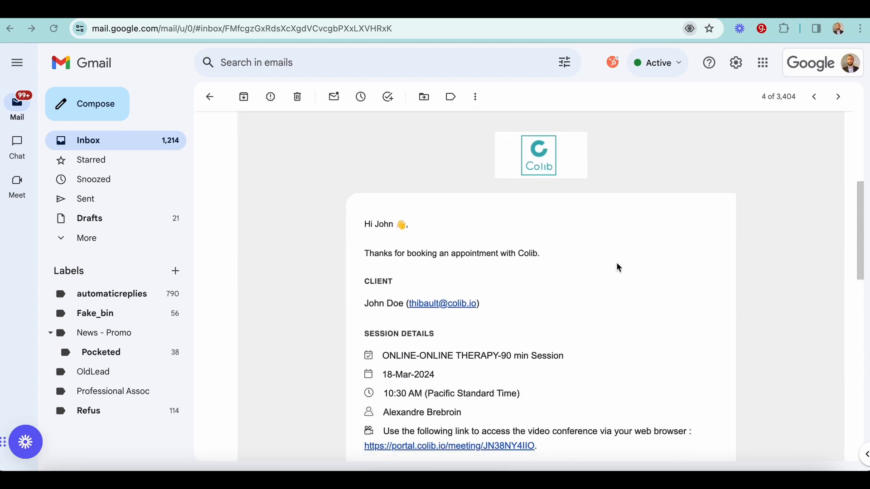
scroll(672, 302, down, 4)
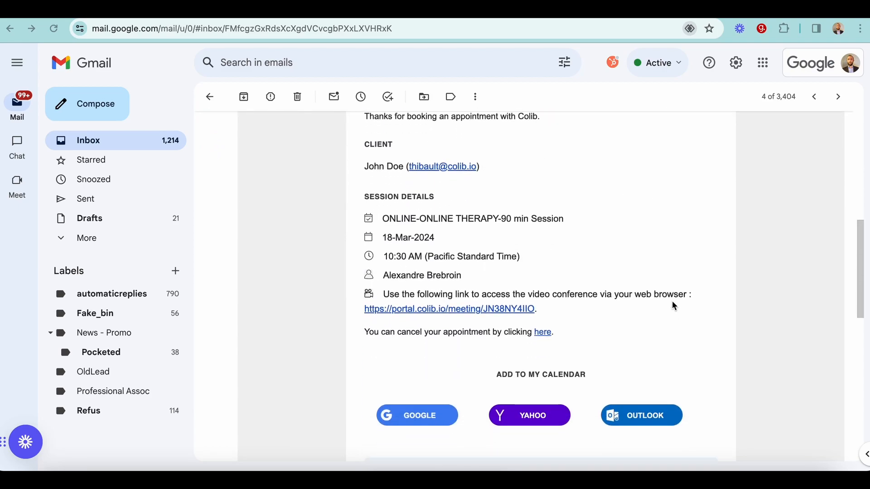
scroll(672, 304, down, 5)
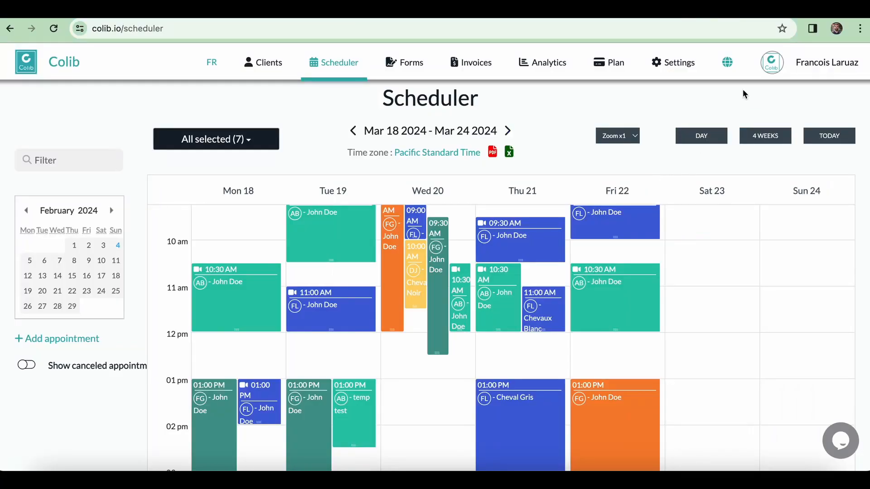
- Back in Colib, open the practice's public page and examine its opening hours and location on a wider map
click(727, 62)
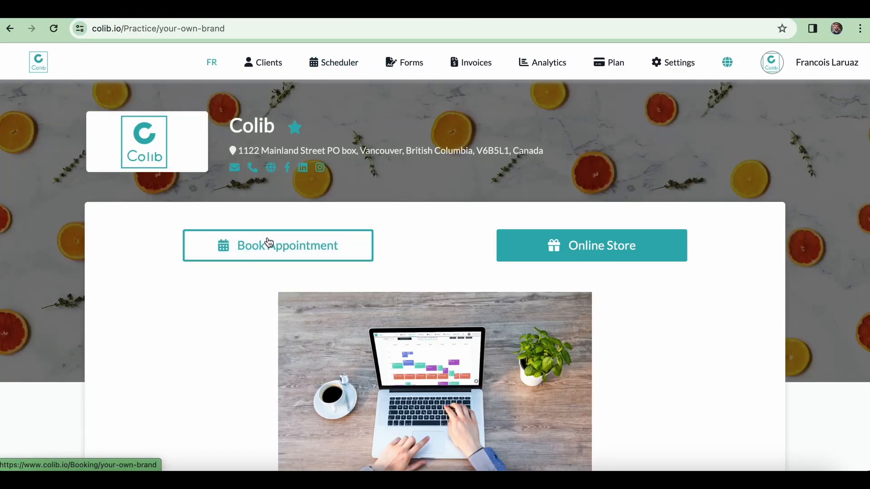
scroll(268, 242, down, 7)
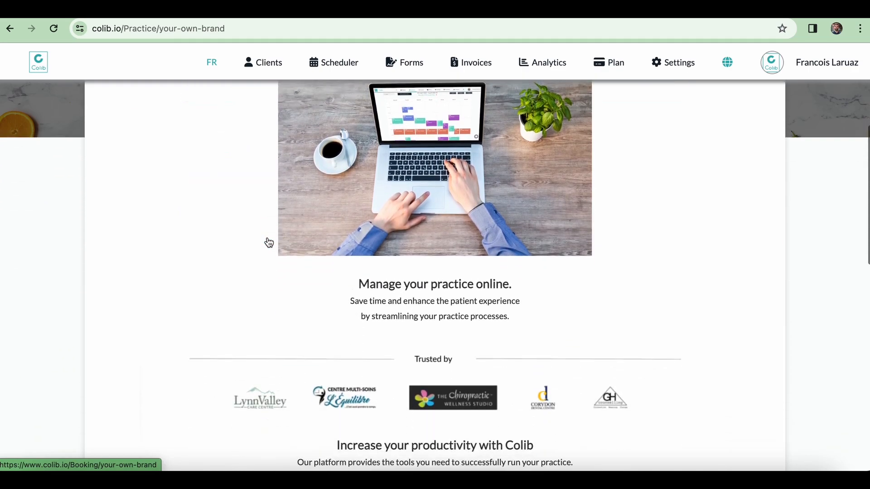
scroll(268, 242, down, 12)
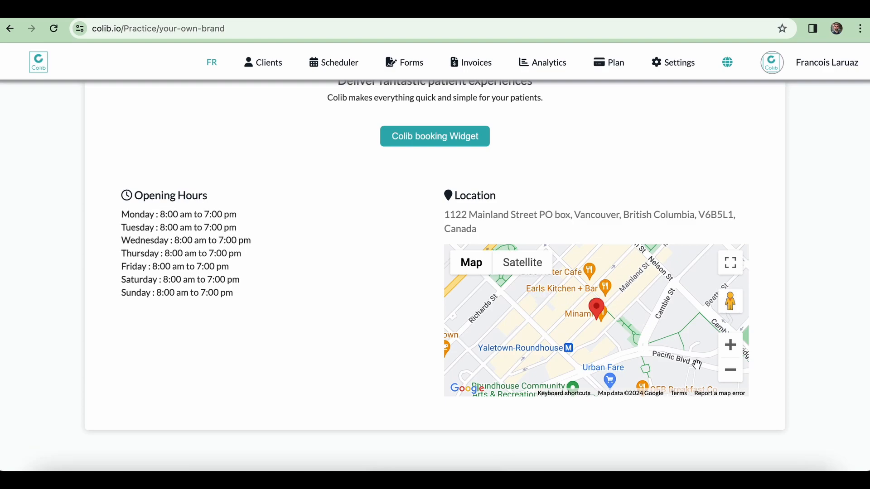
click(731, 372)
click(731, 372)
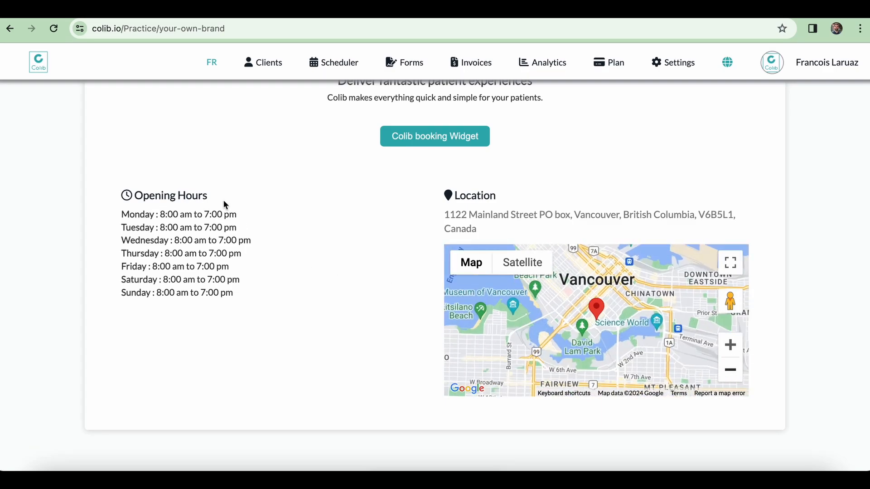
- Open the Colib booking widget on the practice page, review its appointment booking form, and close it
scroll(224, 203, up, 12)
scroll(224, 203, down, 4)
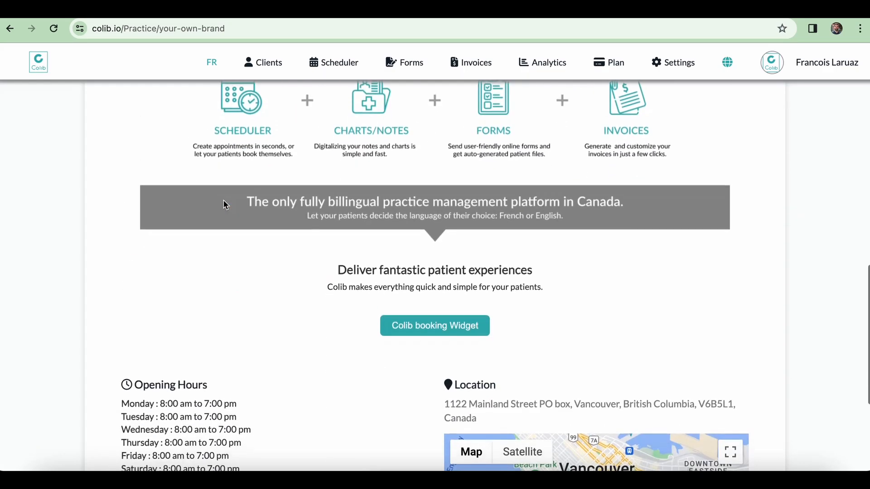
click(437, 335)
scroll(436, 331, down, 2)
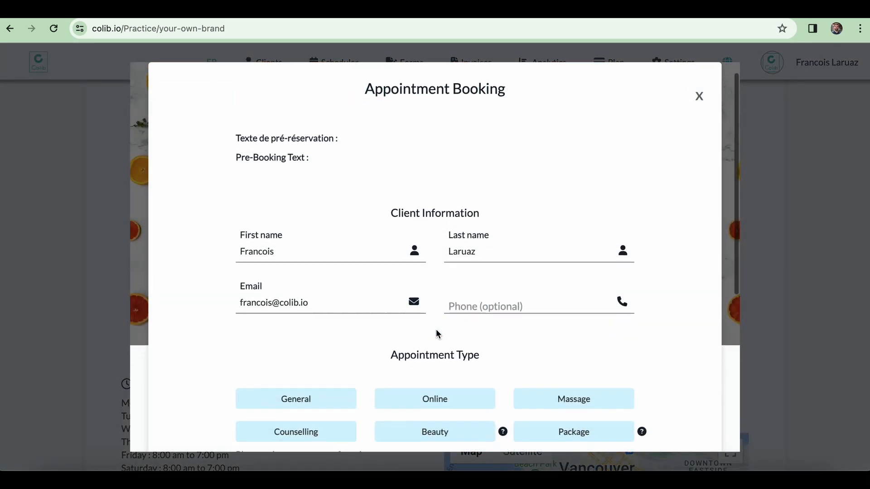
scroll(437, 334, down, 3)
scroll(437, 334, up, 6)
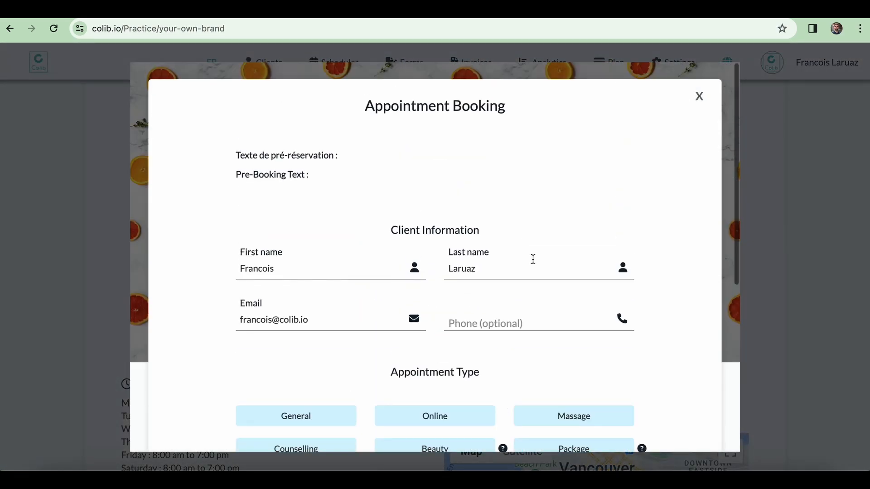
click(700, 96)
- Open the practice's appointment booking page, fill in the client's phone number, and choose the General service category
scroll(506, 200, up, 5)
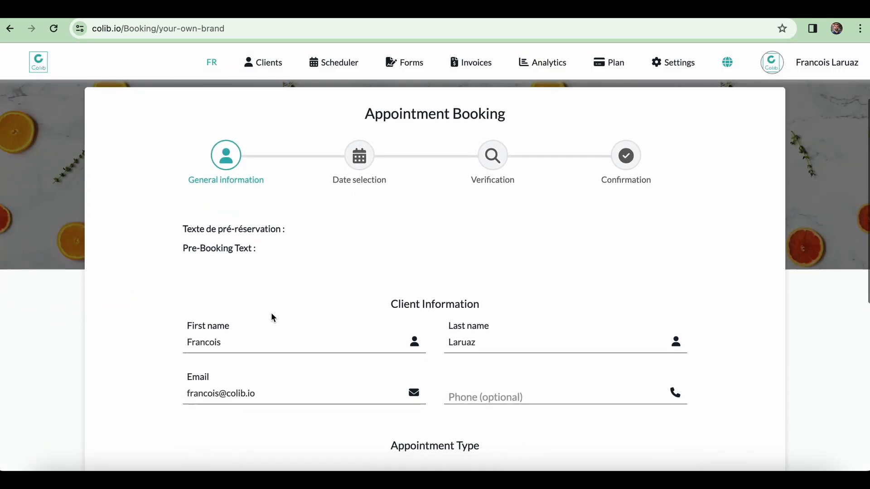
scroll(271, 313, down, 2)
scroll(510, 328, down, 1)
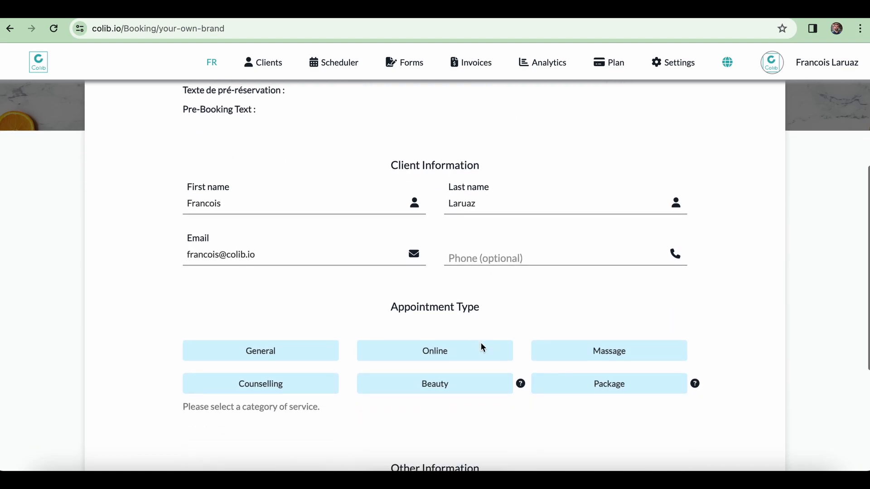
click(482, 258)
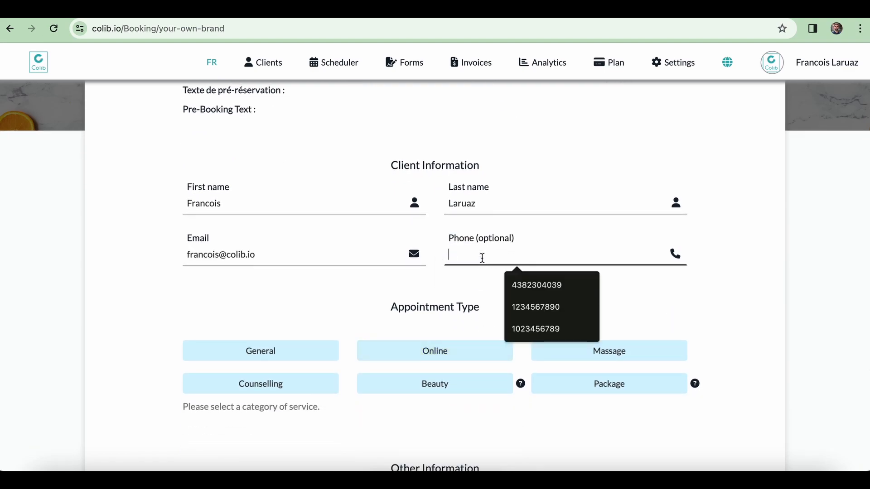
click(524, 286)
click(270, 348)
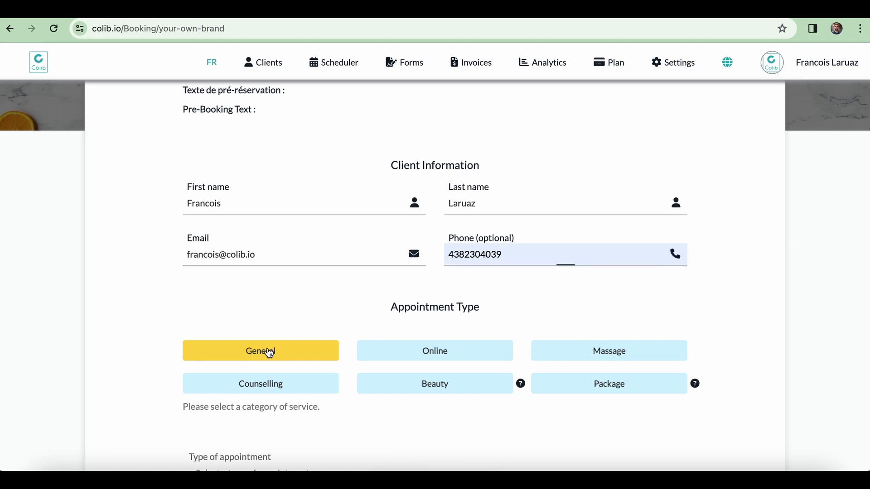
scroll(268, 352, down, 3)
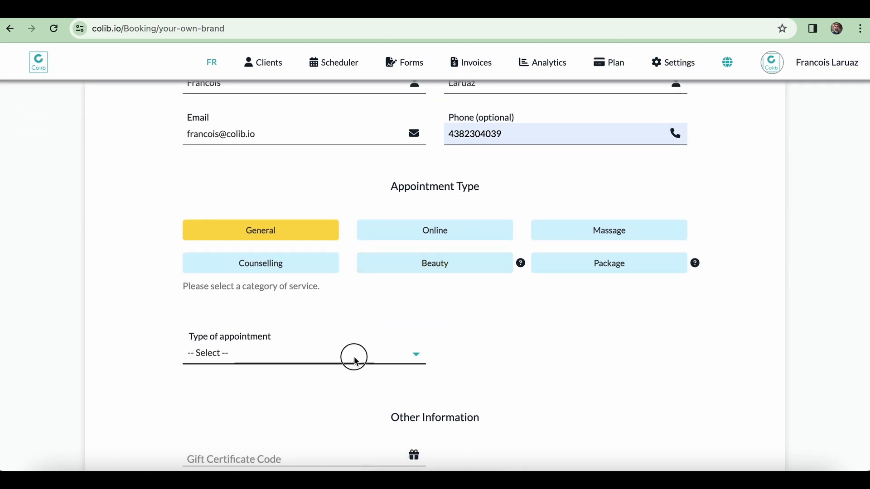
- Switch the booking to the Online category, Online Coaching sub-category and 60 min Session type, and continue to date selection
click(356, 362)
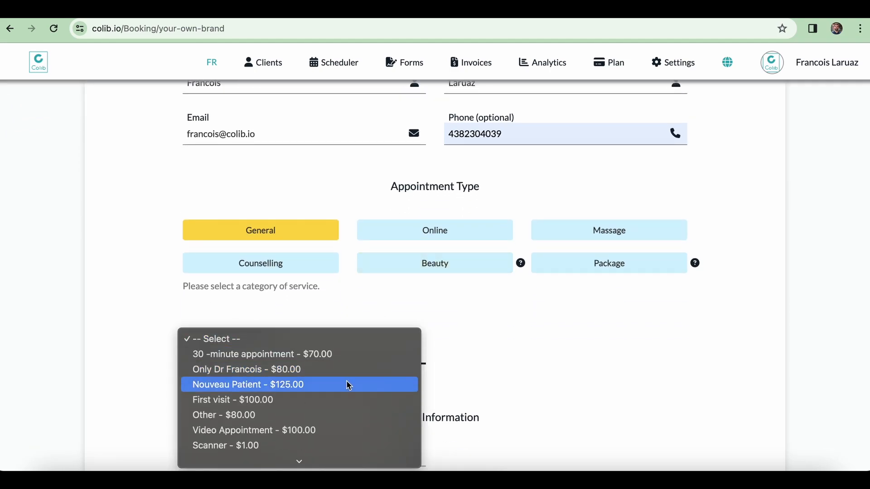
click(438, 229)
click(437, 229)
click(334, 327)
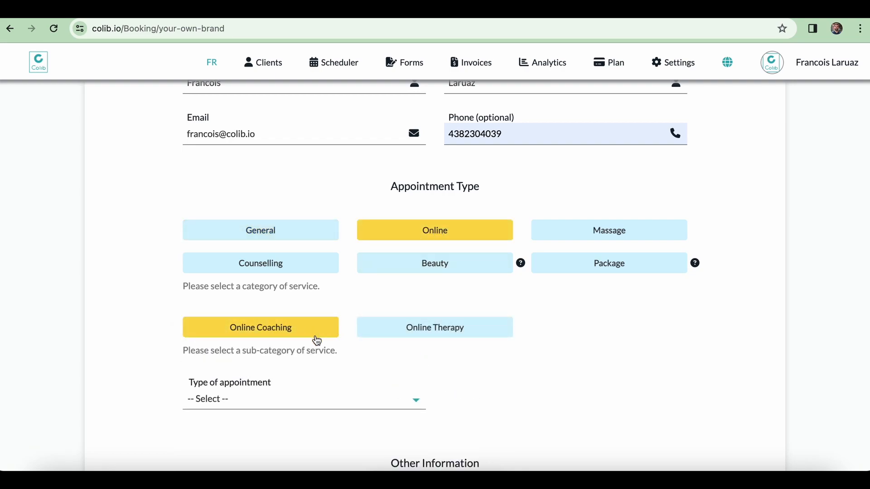
click(302, 402)
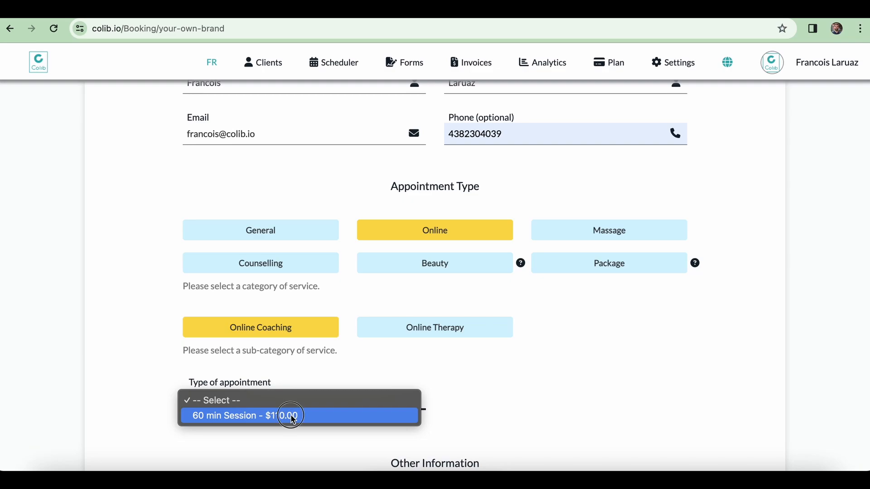
click(292, 416)
scroll(292, 419, down, 4)
click(425, 400)
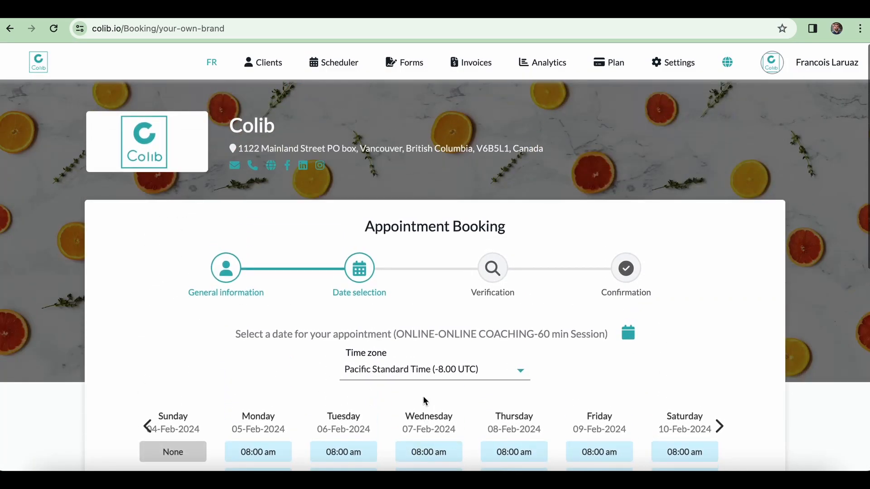
- Choose the 01:00 pm slot on Thursday 08-Feb-2024 and submit the appointment booking
scroll(423, 399, down, 1)
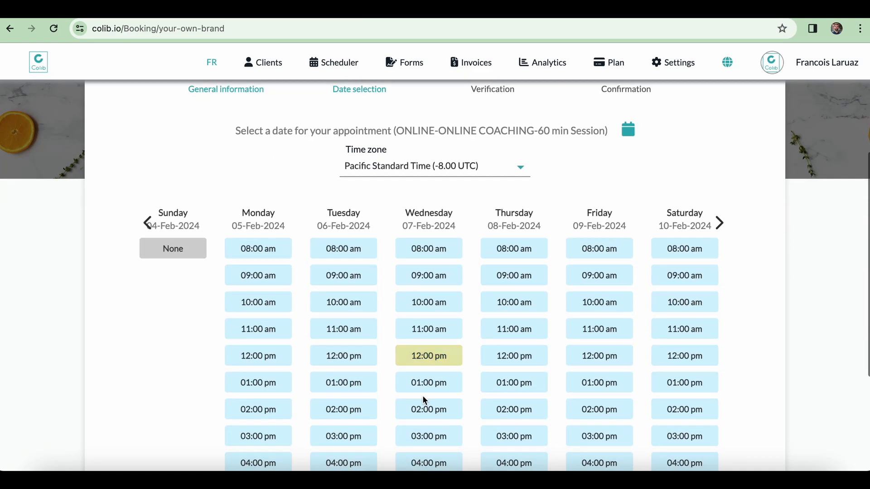
click(511, 385)
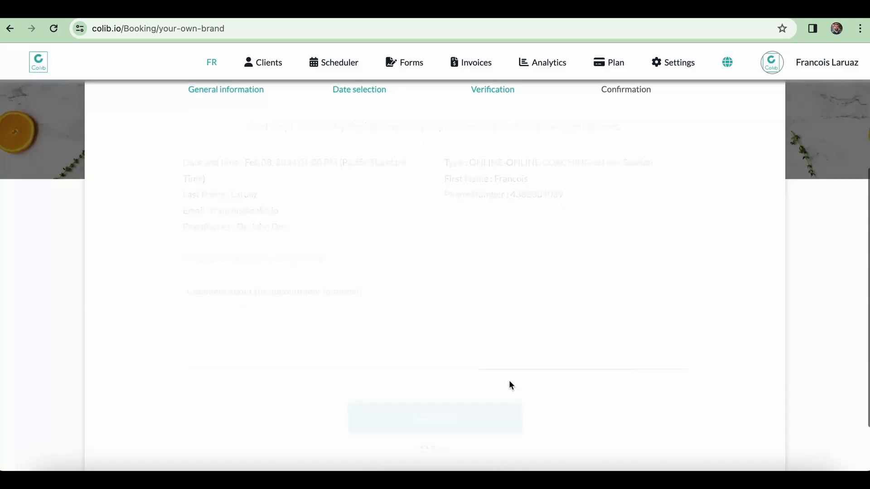
scroll(509, 380, down, 5)
click(498, 392)
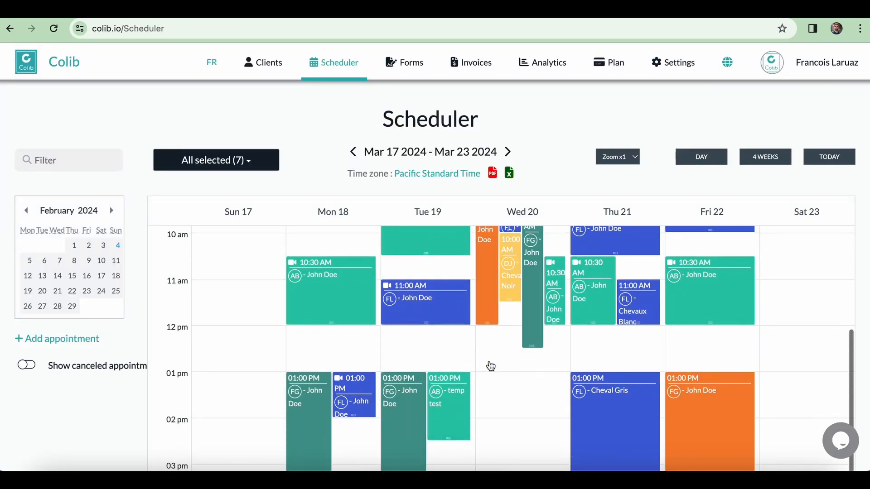
- In the Scheduler, open the Thursday Mar 21 09:30 AM appointment and examine its details, status options and additional actions
scroll(490, 366, up, 2)
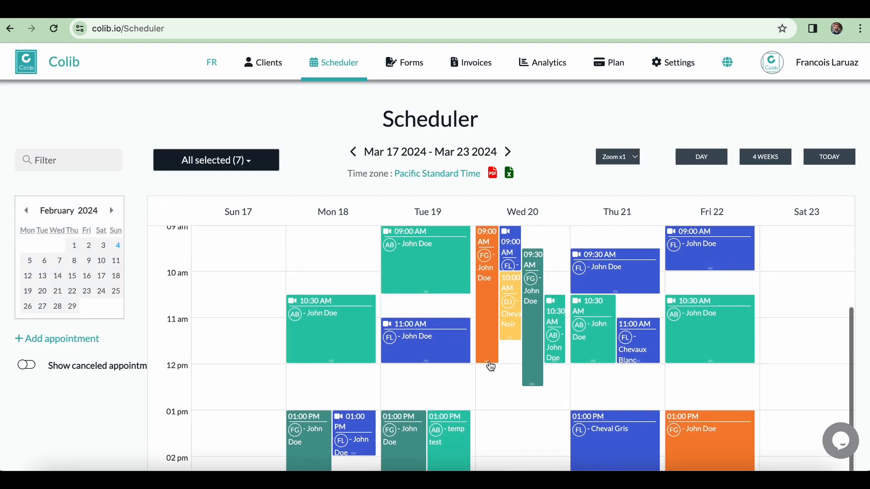
click(636, 268)
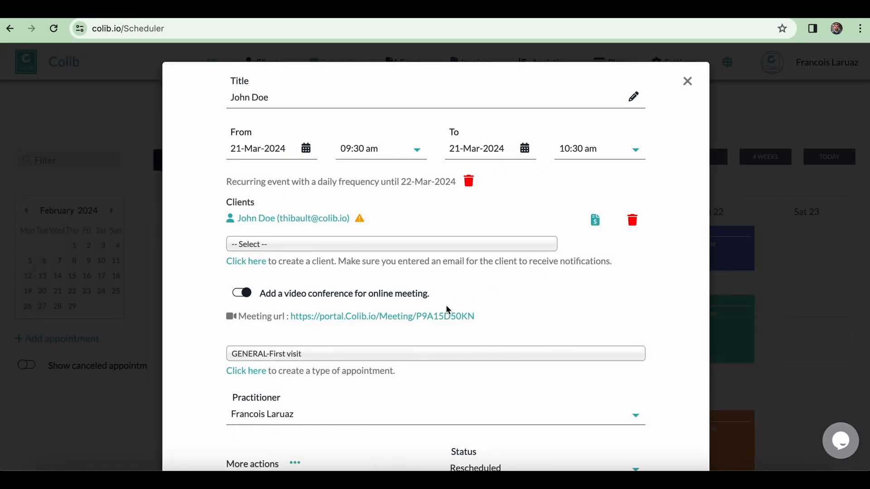
scroll(446, 309, down, 1)
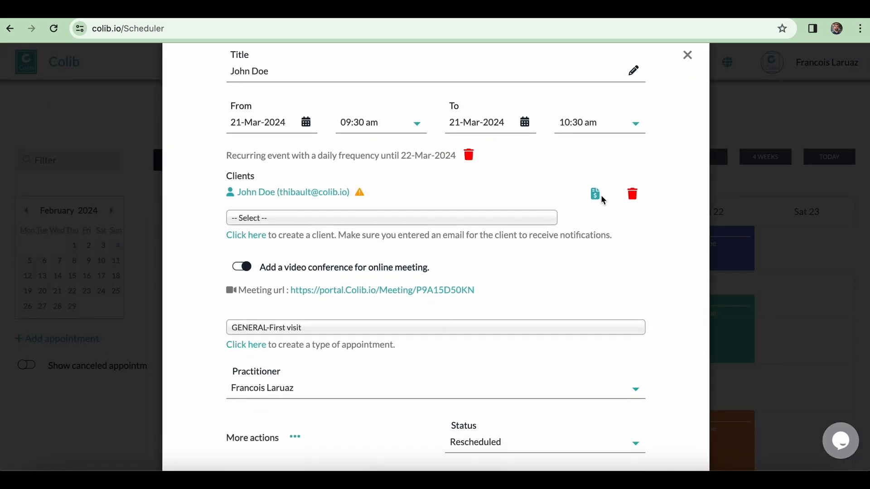
scroll(571, 326, down, 3)
click(559, 353)
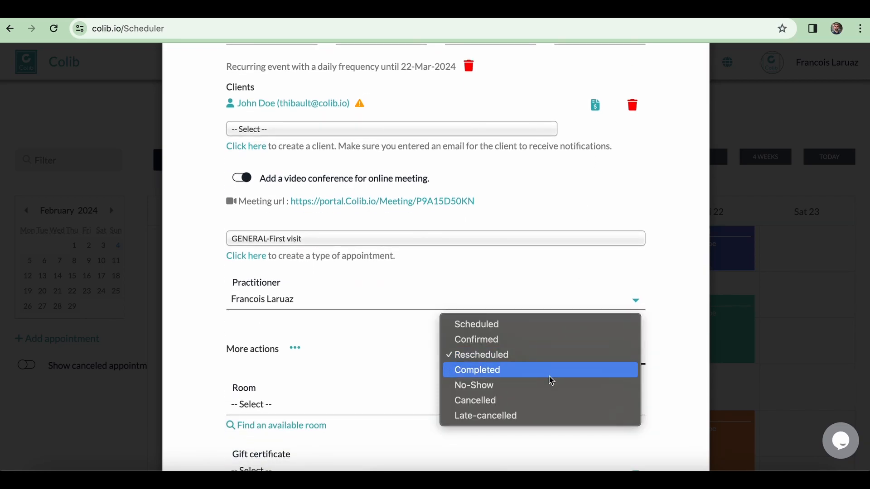
click(598, 107)
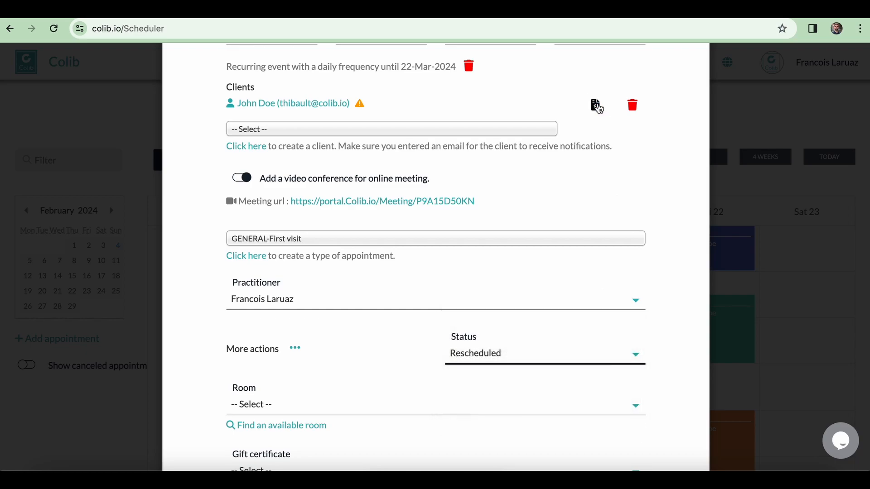
click(293, 354)
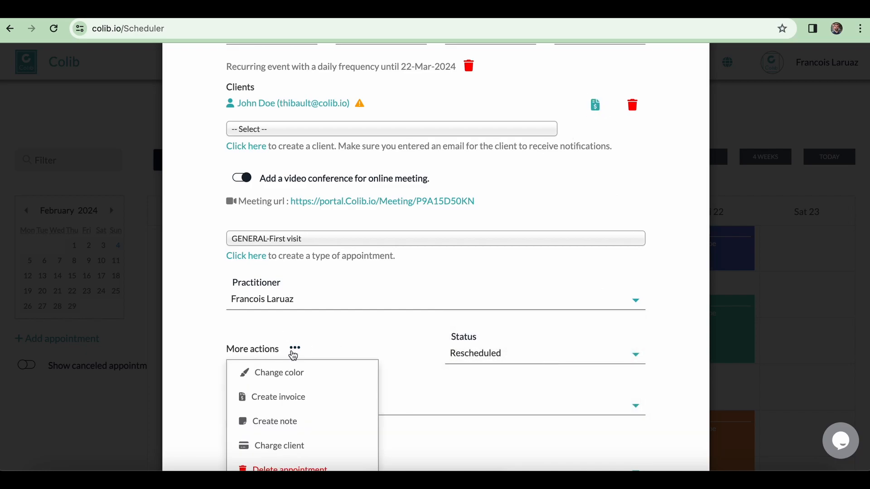
scroll(297, 367, down, 1)
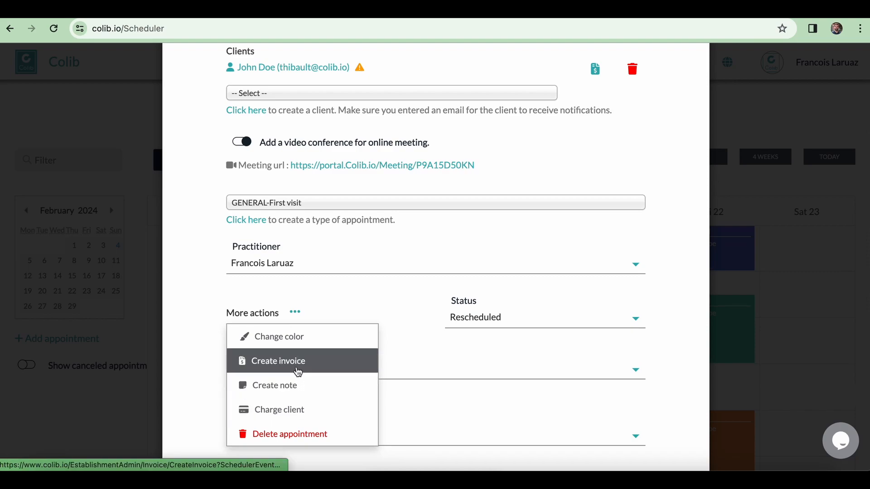
- Create an invoice for the appointment's client and add a Product item, Product_Test, with quantity 1
click(596, 71)
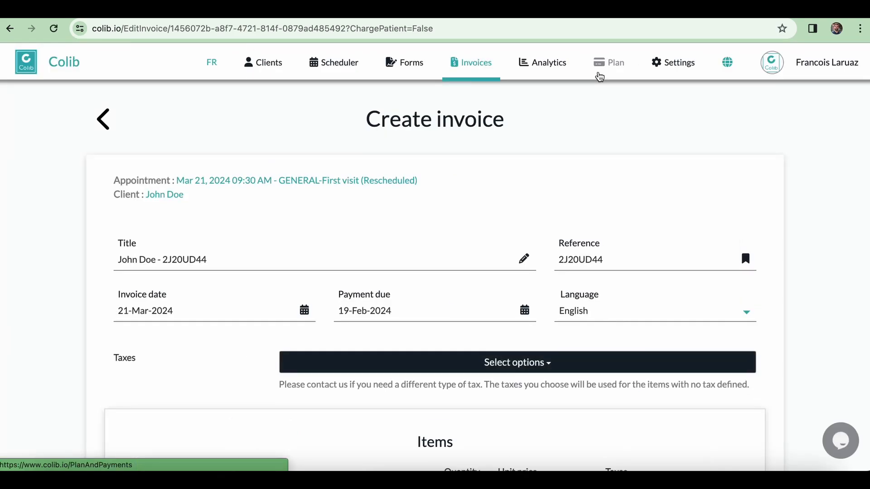
scroll(425, 230, down, 4)
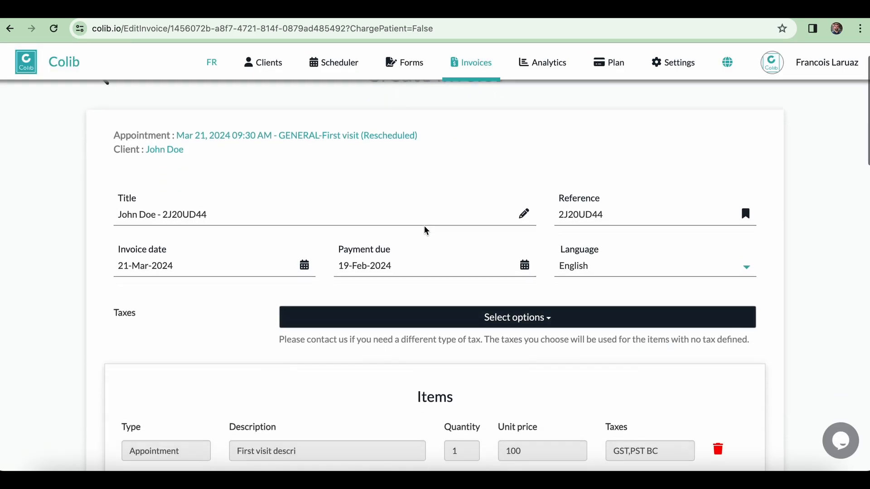
scroll(426, 230, down, 2)
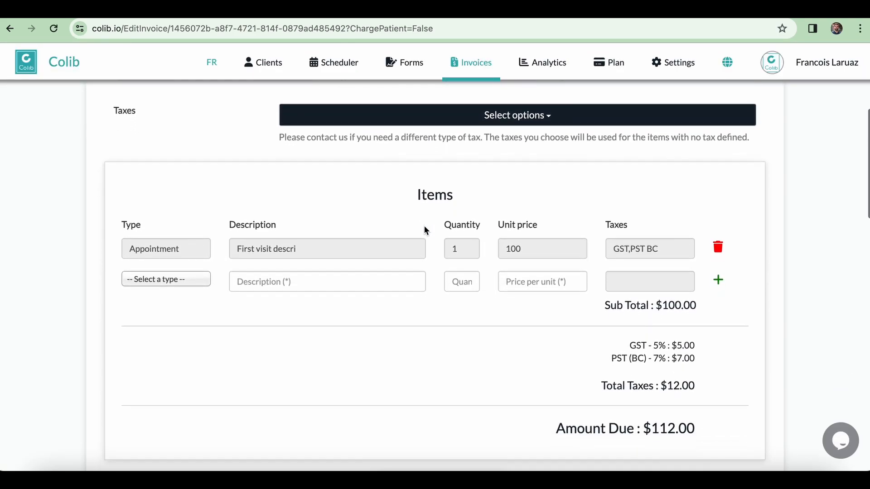
click(195, 271)
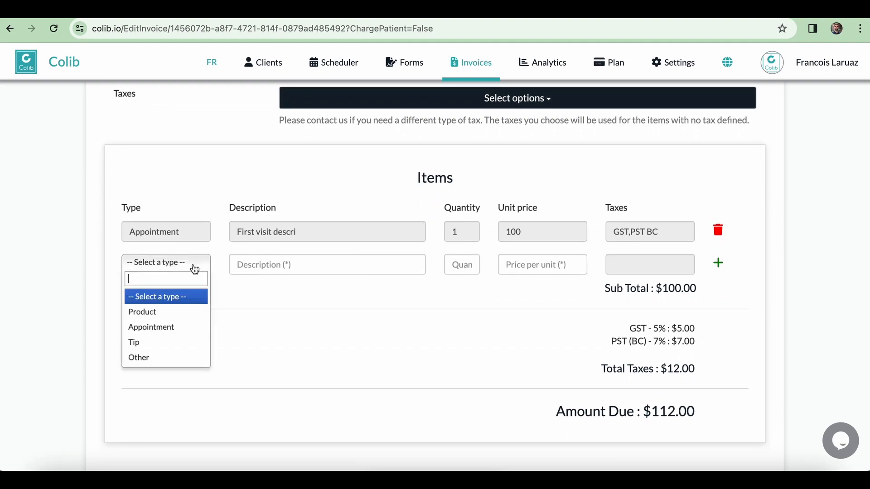
click(177, 318)
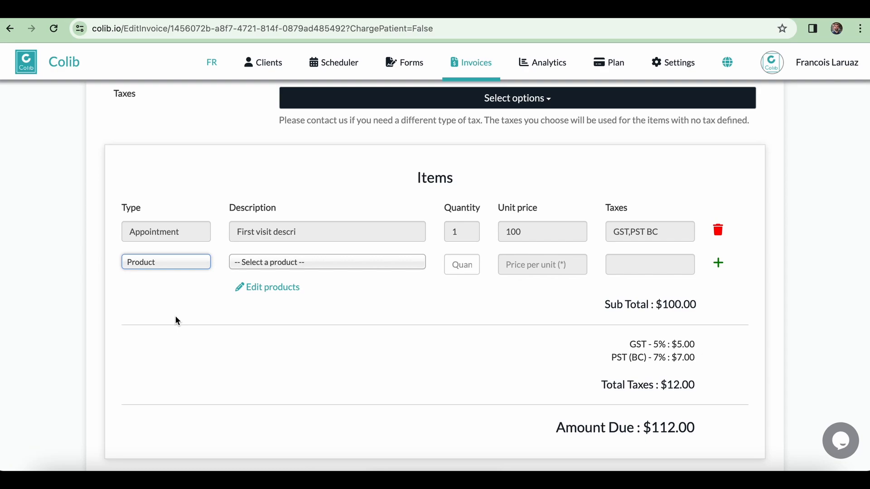
click(293, 263)
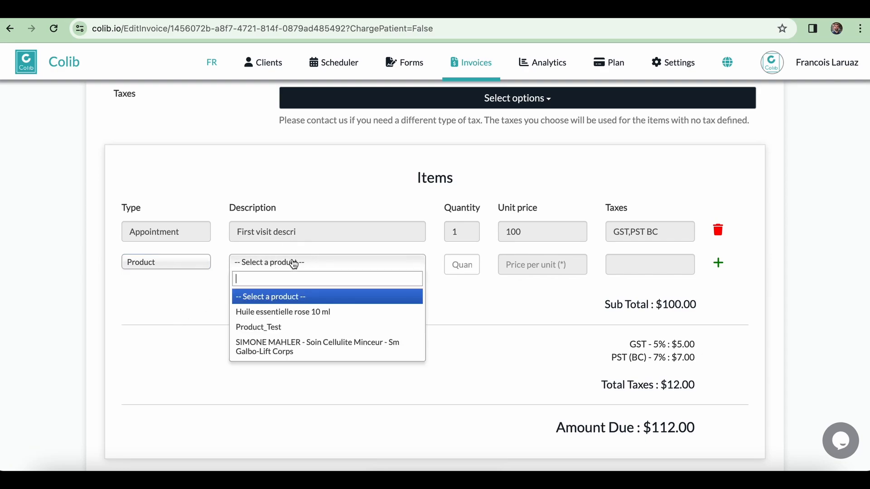
click(267, 327)
click(472, 266)
text(1)
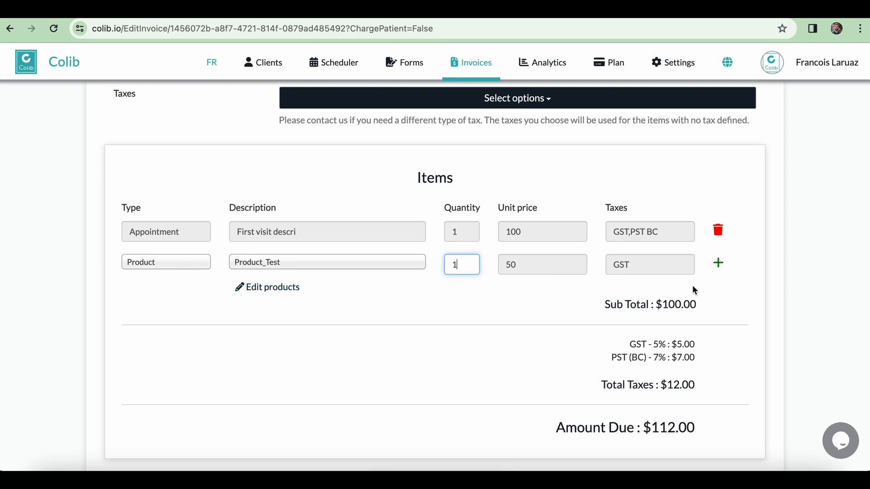
click(719, 264)
- Add an invoice item of type Other with description "extra 30" and a unit price of 50
click(181, 289)
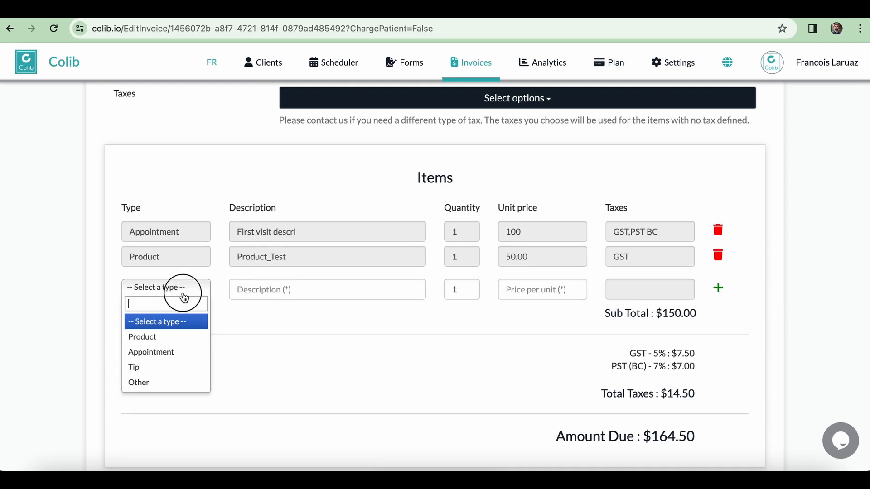
click(155, 382)
click(269, 289)
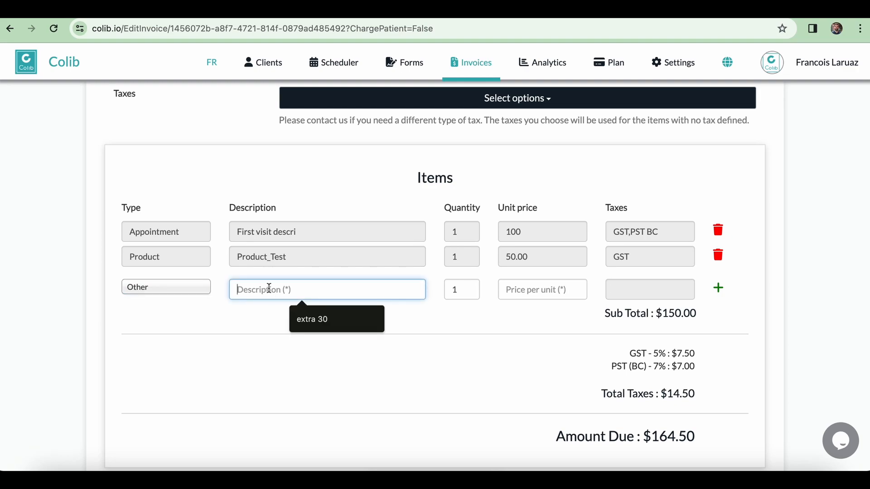
click(335, 319)
click(535, 292)
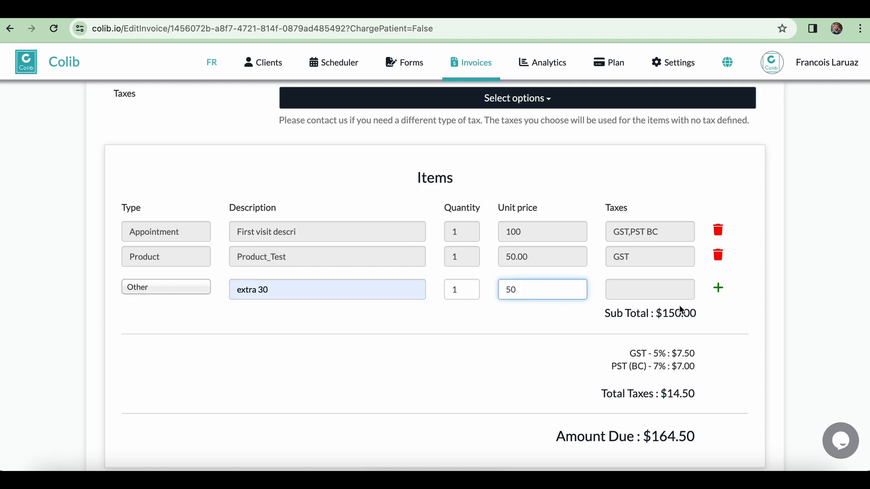
click(717, 292)
- Review the invoice's comment, notes and footer sections, and save the invoice
scroll(717, 295, down, 2)
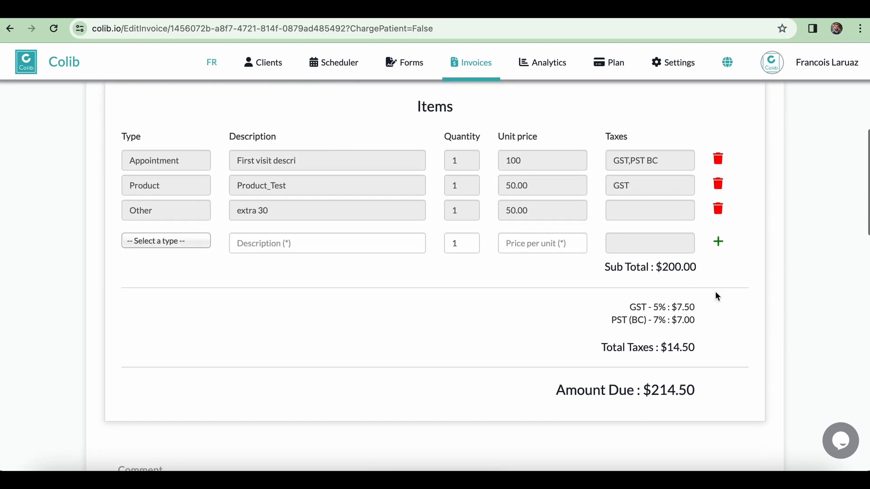
scroll(717, 294, down, 8)
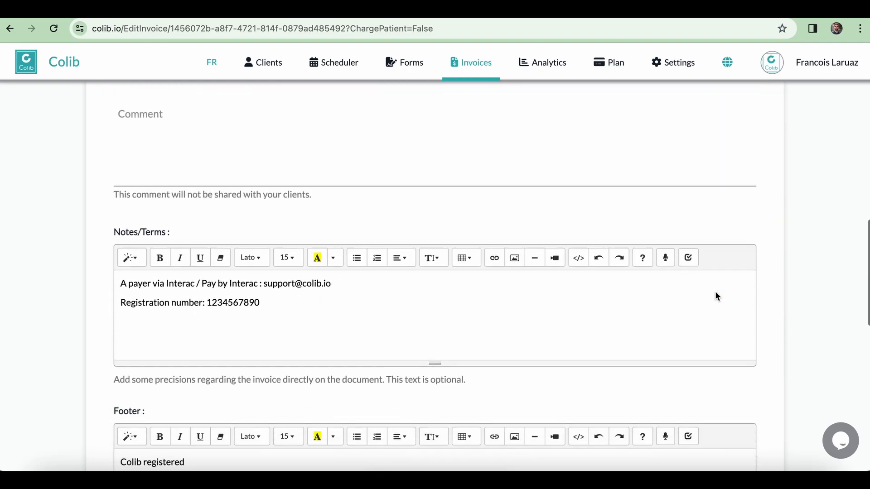
scroll(431, 383, down, 4)
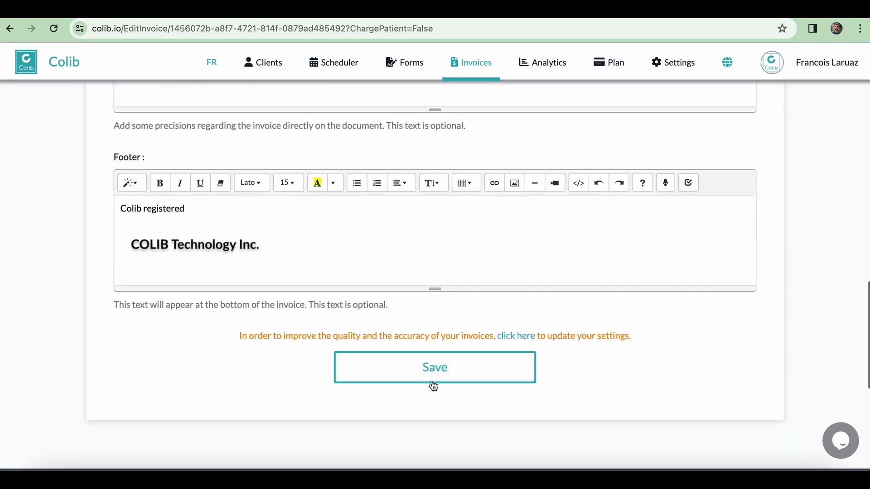
click(437, 367)
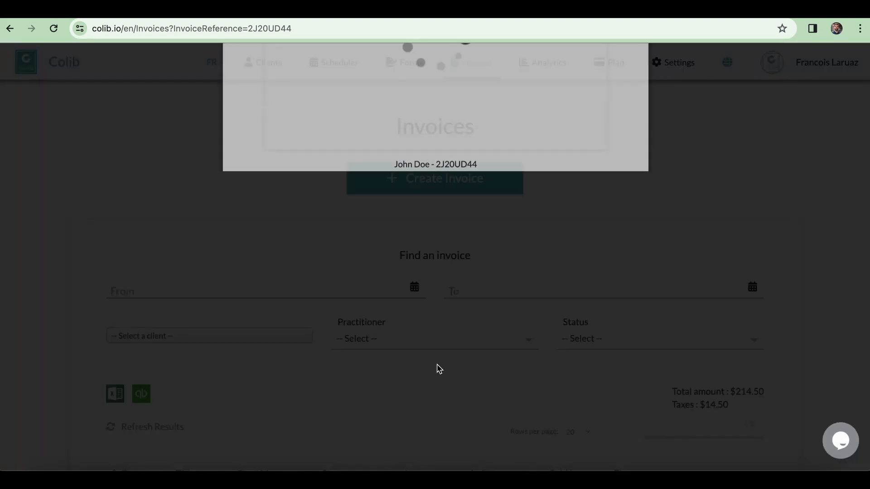
- Review the generated invoice and email it to the client with the message "Here is your invoice, thank you for your trust"
scroll(437, 365, down, 5)
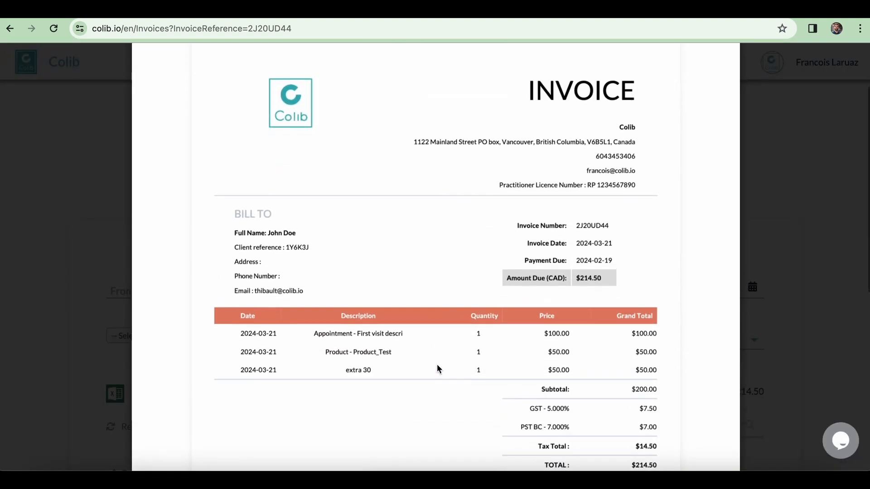
scroll(437, 365, down, 3)
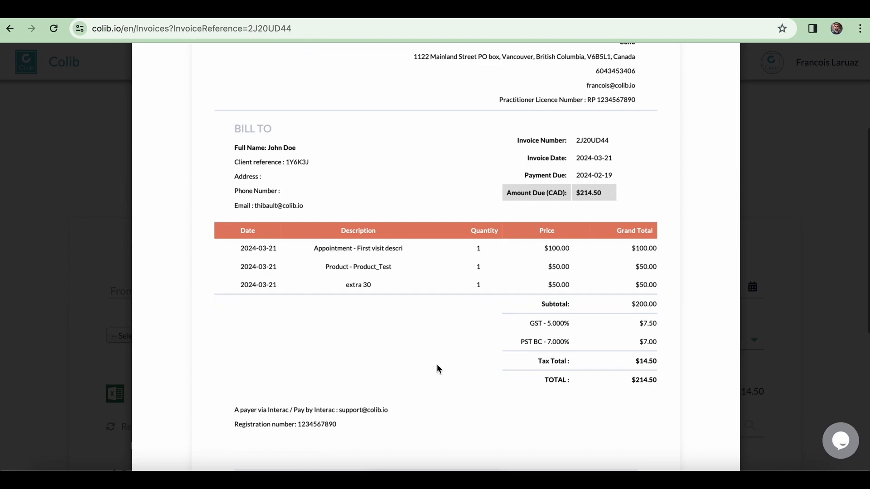
scroll(437, 368, down, 5)
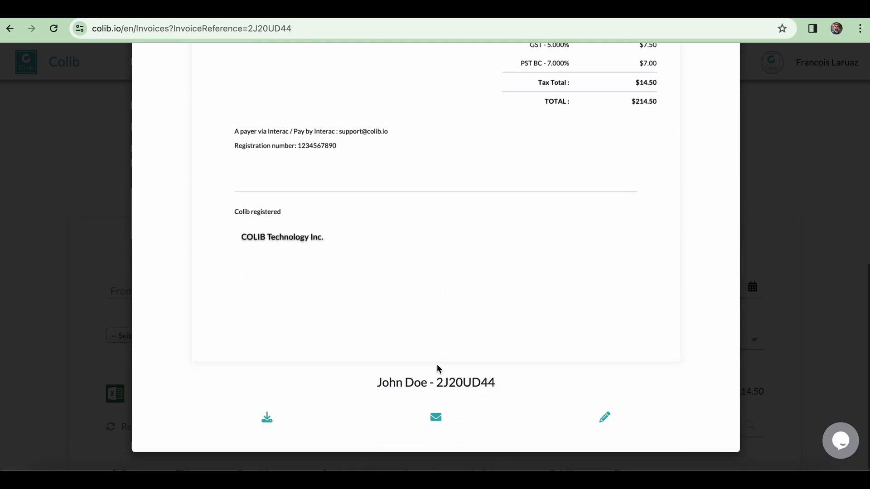
click(436, 417)
click(450, 310)
text(He)
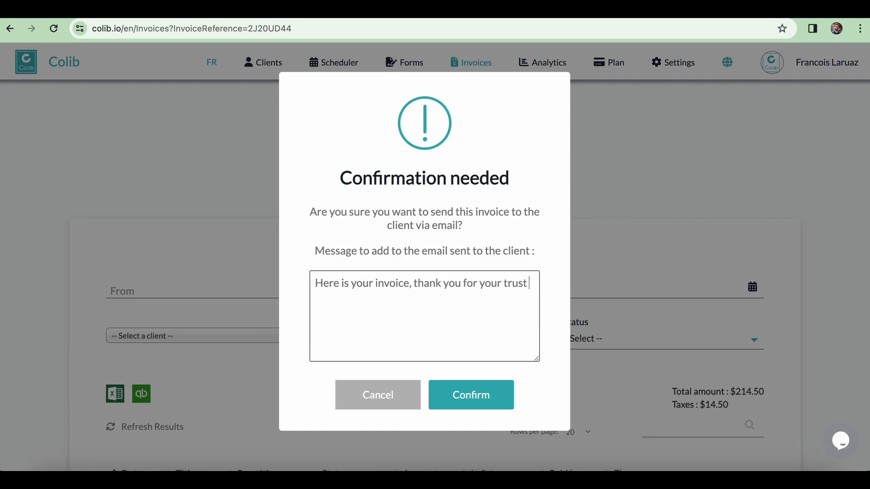
click(493, 402)
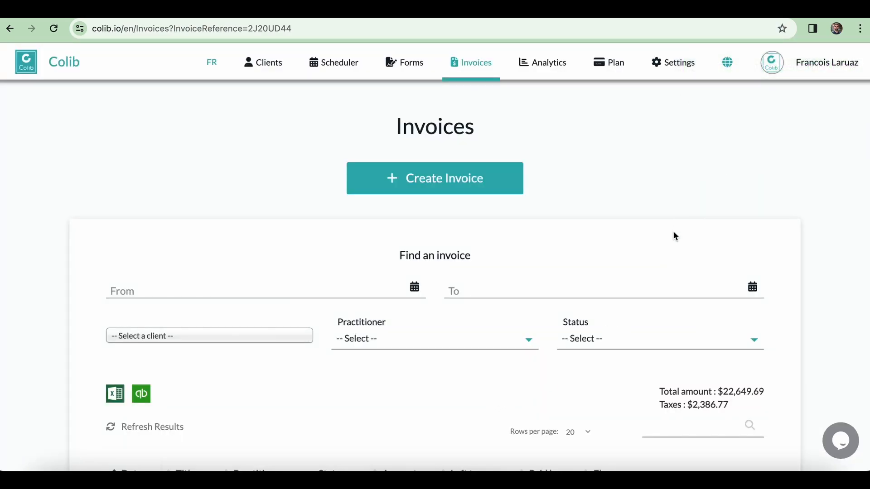
- Set the status of the Mar 21, 2024 invoice to Paid in the invoice list
scroll(673, 230, down, 3)
scroll(673, 230, down, 2)
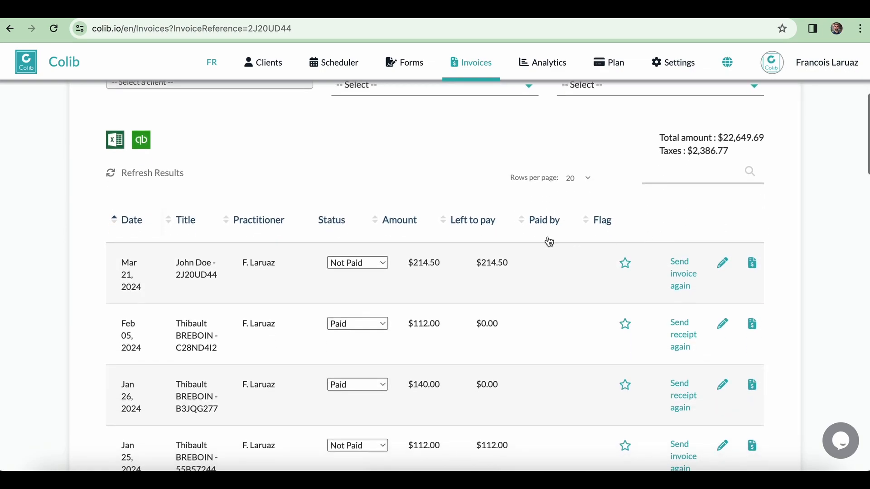
click(371, 267)
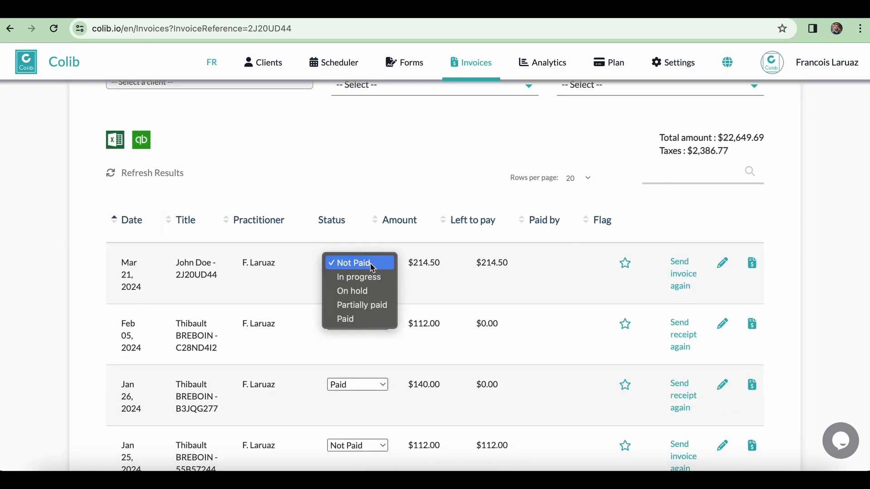
click(360, 321)
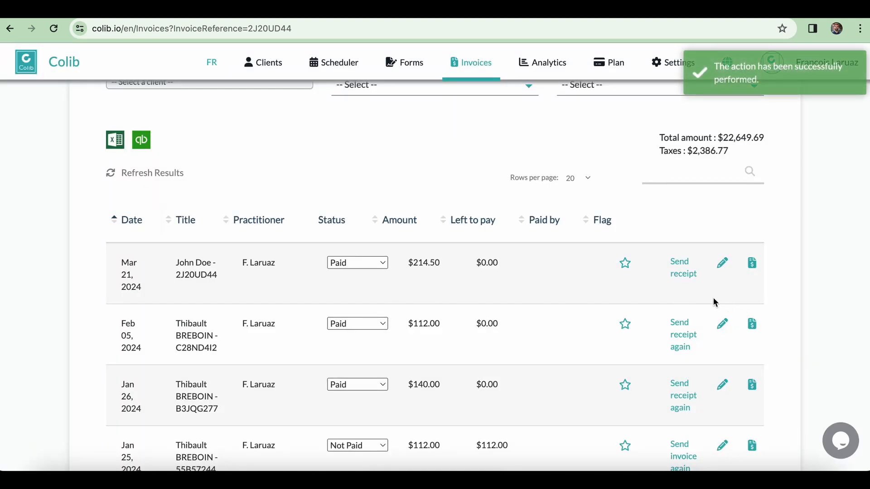
- Email the receipt for the Mar 21, 2024 invoice to the client with the message "Thank you! See you soon!"
click(685, 280)
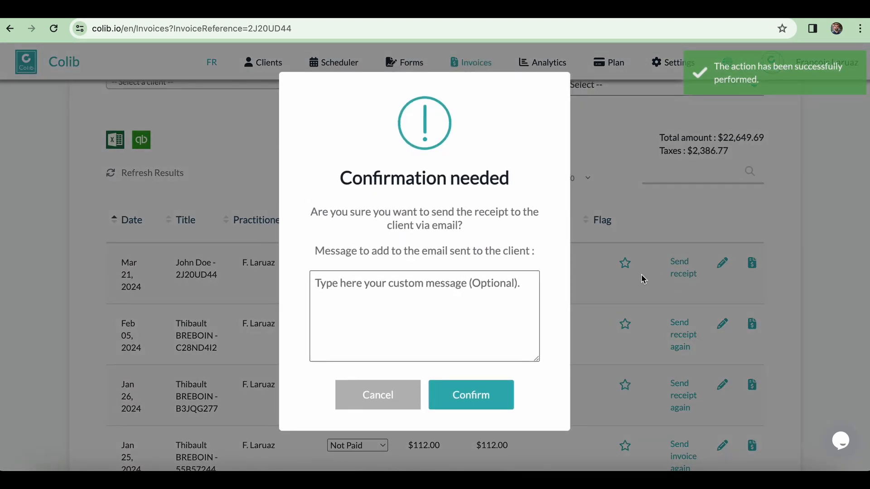
click(505, 287)
text(Thank you! See you soon!)
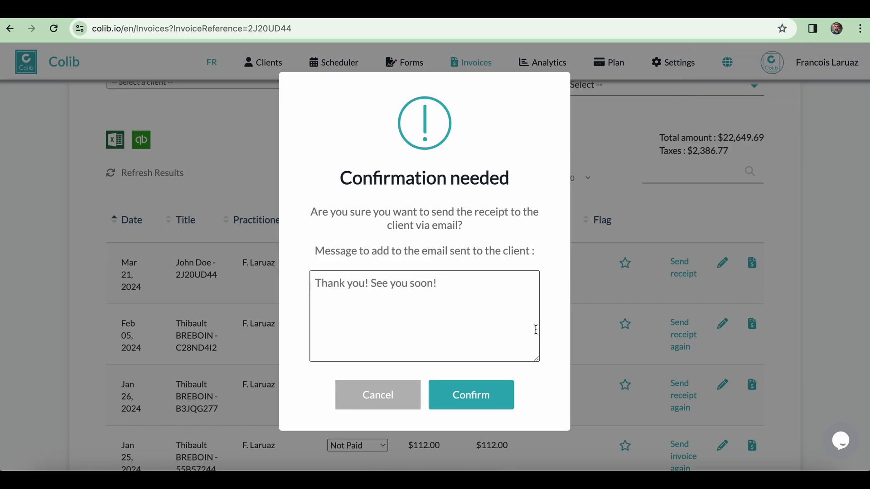
click(493, 396)
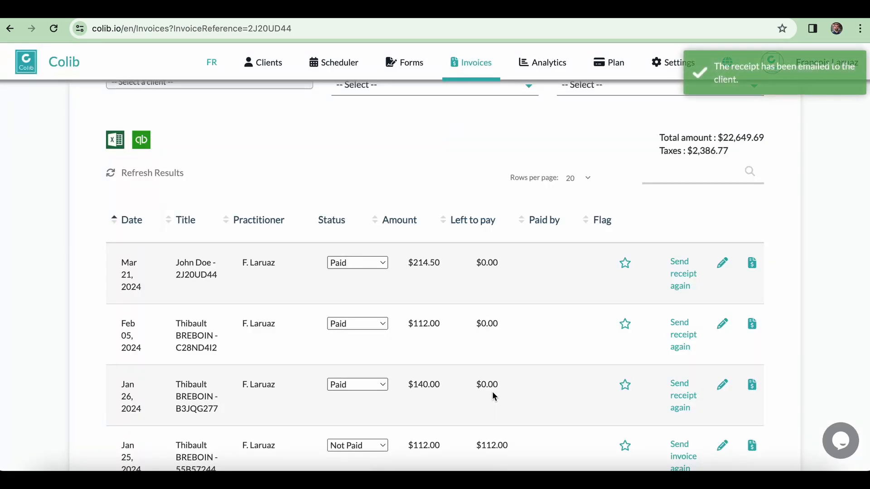
- Set the start date of the invoice search to 01-Jan-2023
scroll(508, 379, up, 3)
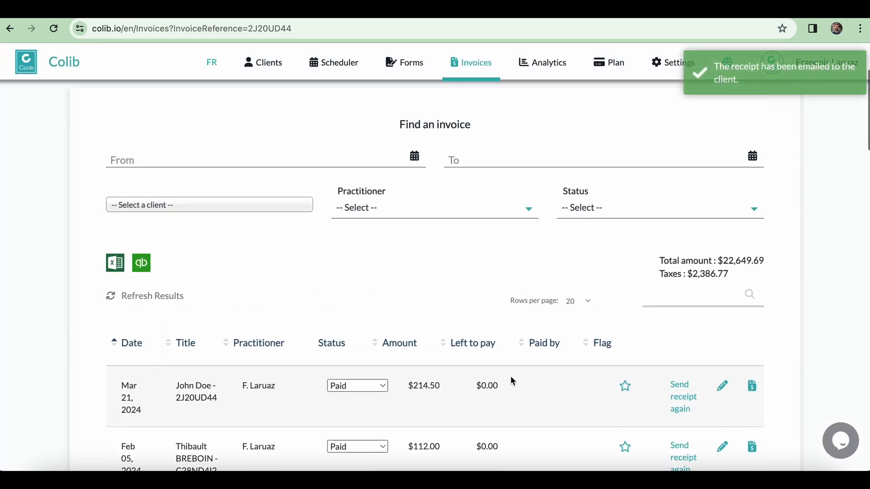
scroll(379, 151, up, 1)
click(334, 201)
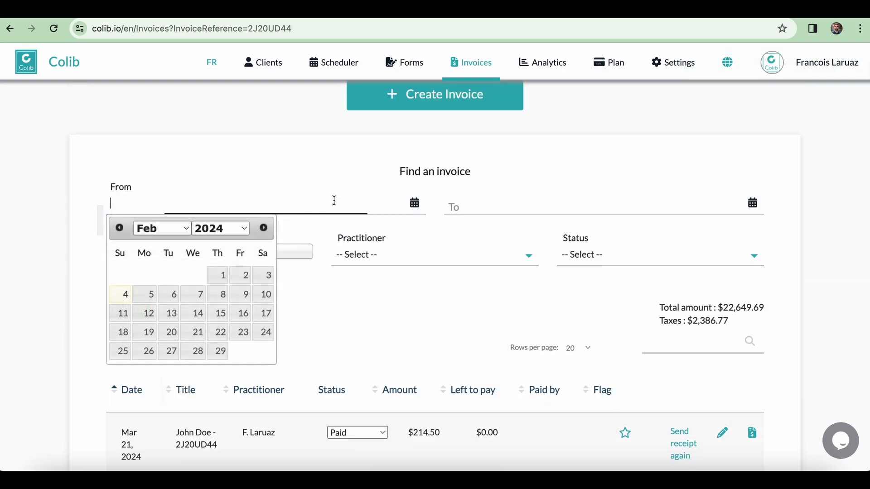
click(211, 231)
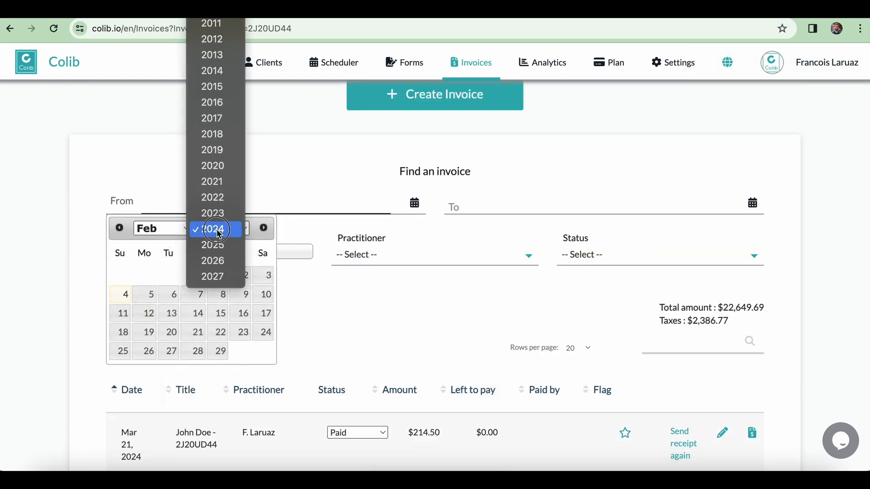
click(221, 219)
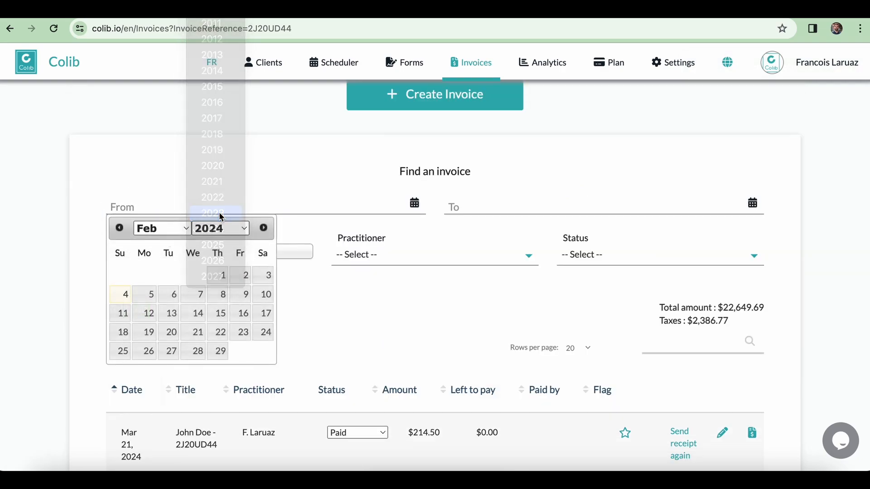
click(161, 227)
click(151, 213)
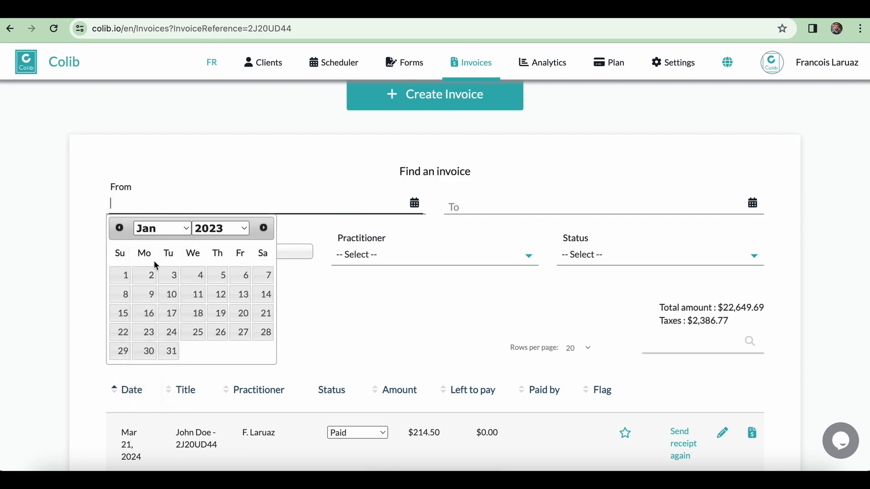
click(131, 276)
- Set the end date of the invoice search to 31-Dec-2023
click(518, 203)
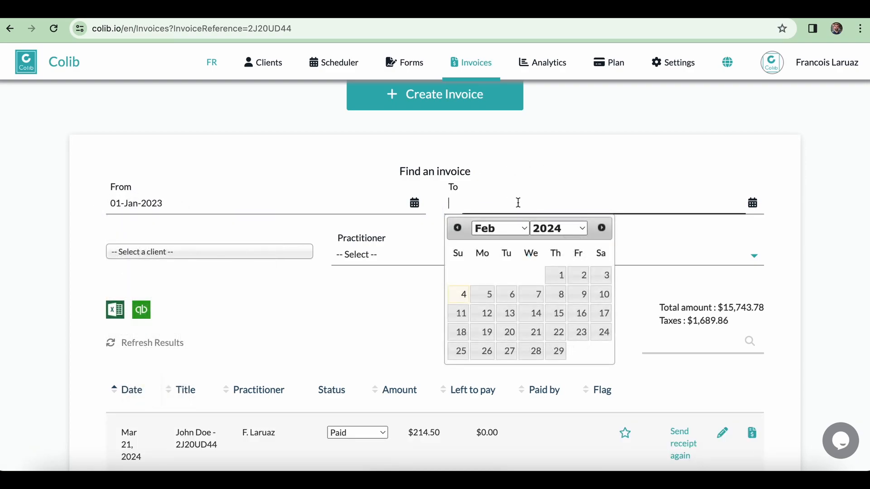
click(455, 228)
click(455, 228)
click(455, 227)
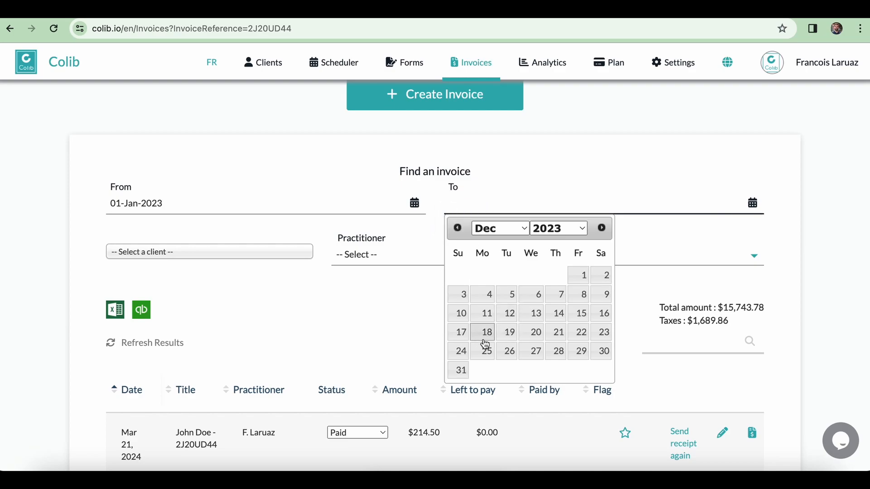
click(459, 369)
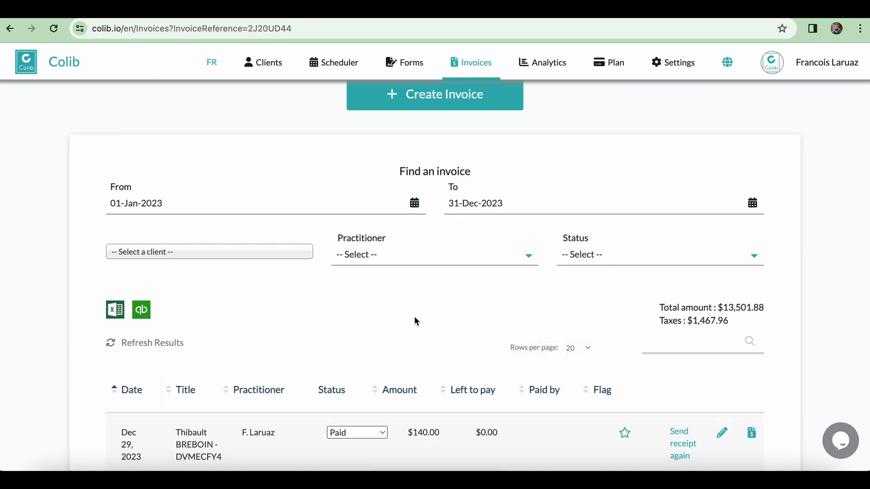
- Filter the 2023 invoices by the status Paid
scroll(416, 321, down, 2)
click(577, 185)
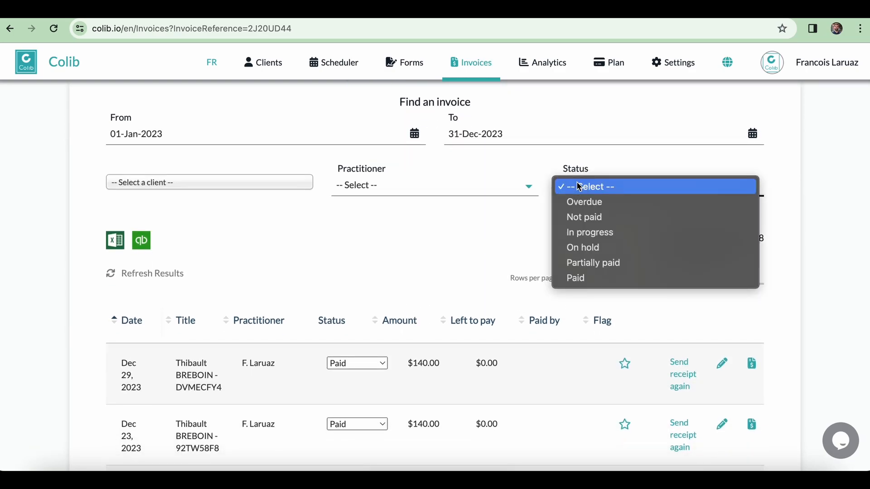
click(576, 278)
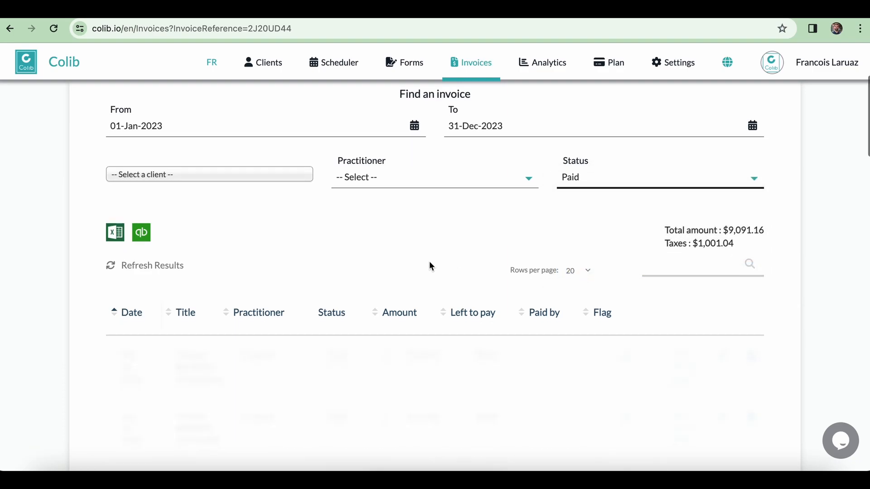
scroll(428, 266, down, 2)
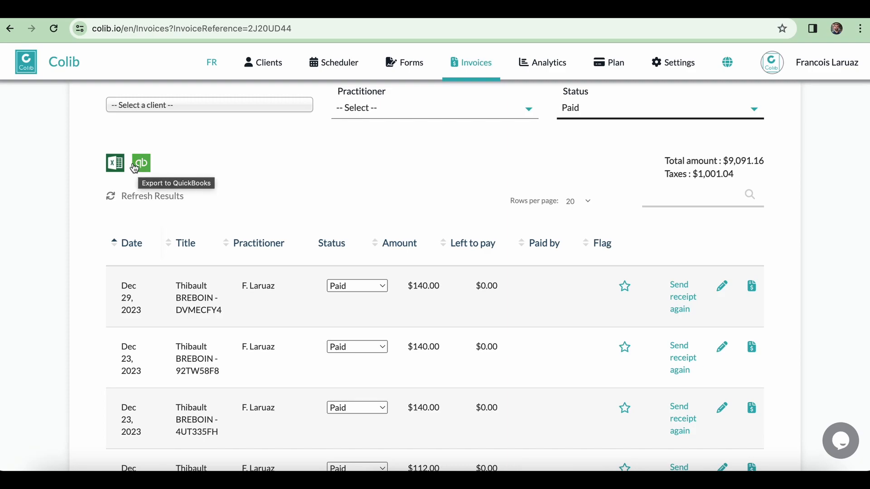
- Look through the client filter's choices, and filter the paid invoices by the account holder as practitioner
click(170, 106)
scroll(157, 226, down, 15)
click(396, 177)
scroll(397, 177, up, 2)
click(400, 196)
click(405, 247)
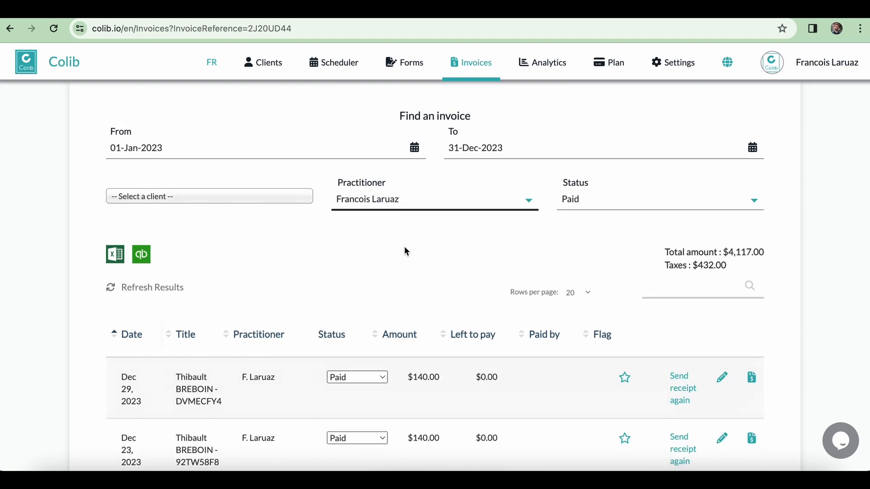
scroll(404, 250, down, 3)
scroll(404, 250, up, 6)
- Open the Thursday, March 21, 09:30 AM appointment in the scheduler and go to its client's record
click(339, 68)
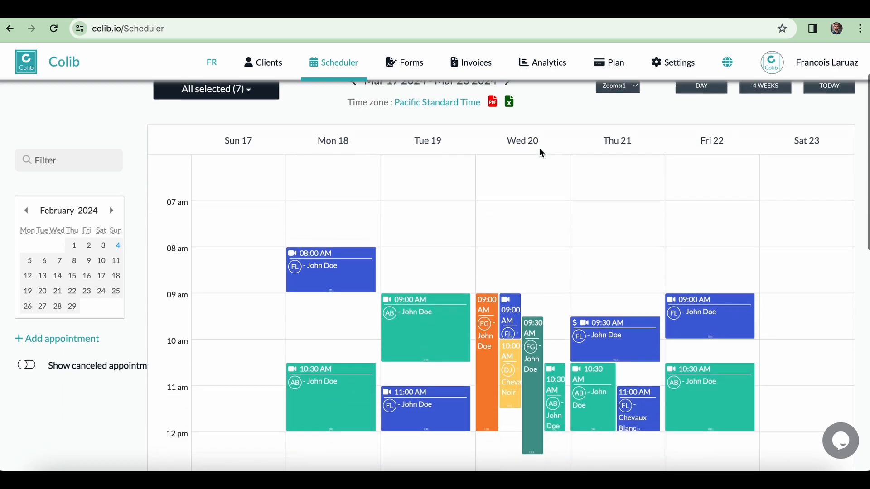
scroll(539, 149, down, 3)
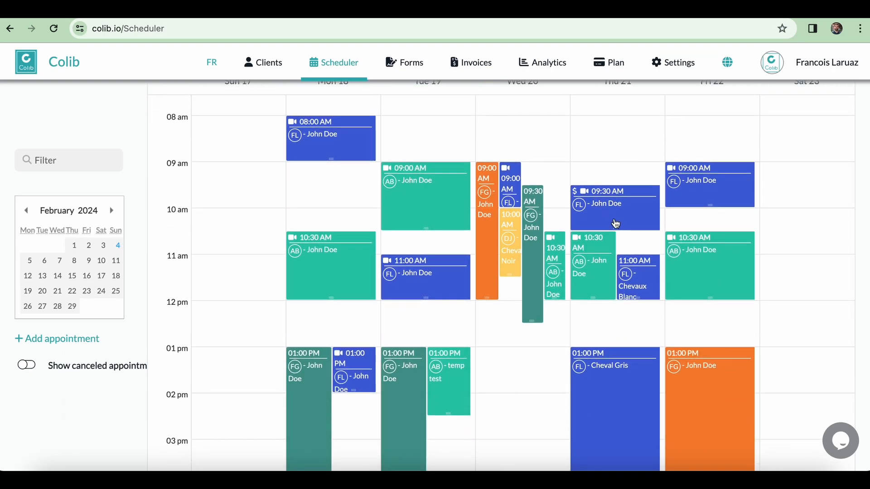
click(624, 206)
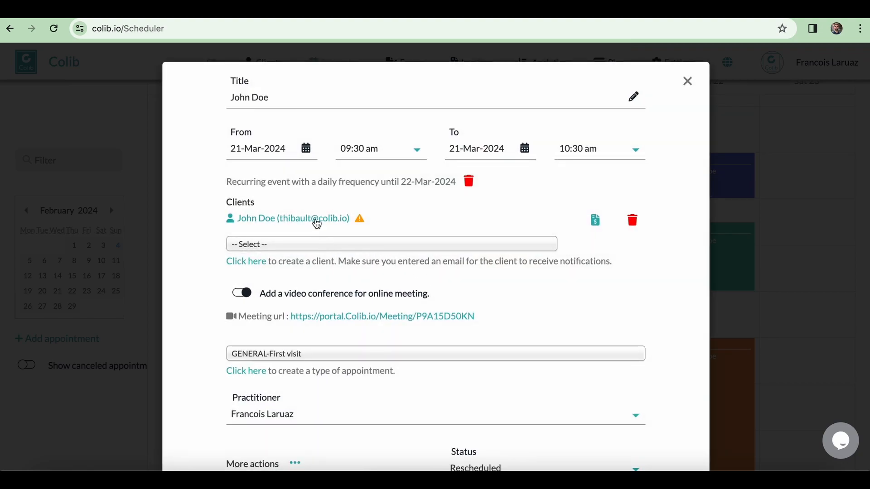
click(316, 220)
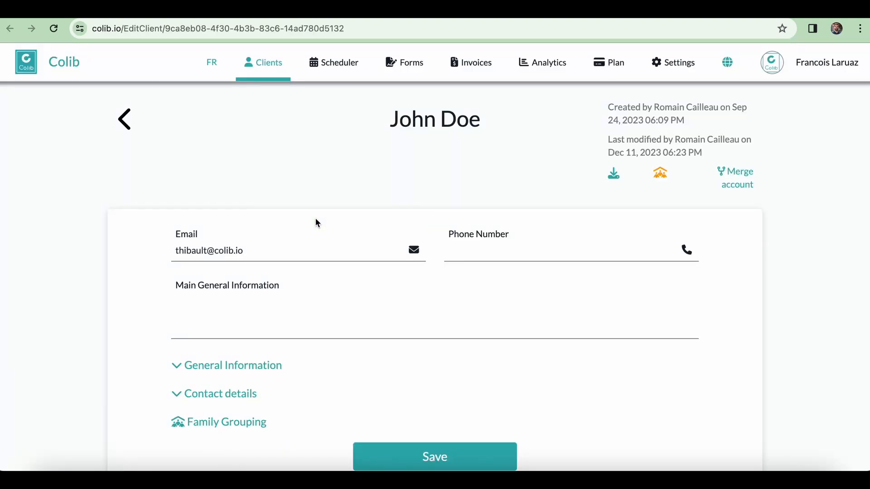
- In the client record's Notes section, relate the note to the appointment Mar 22, 2024 09:00 AM - GENERAL-First visit
scroll(316, 222, down, 5)
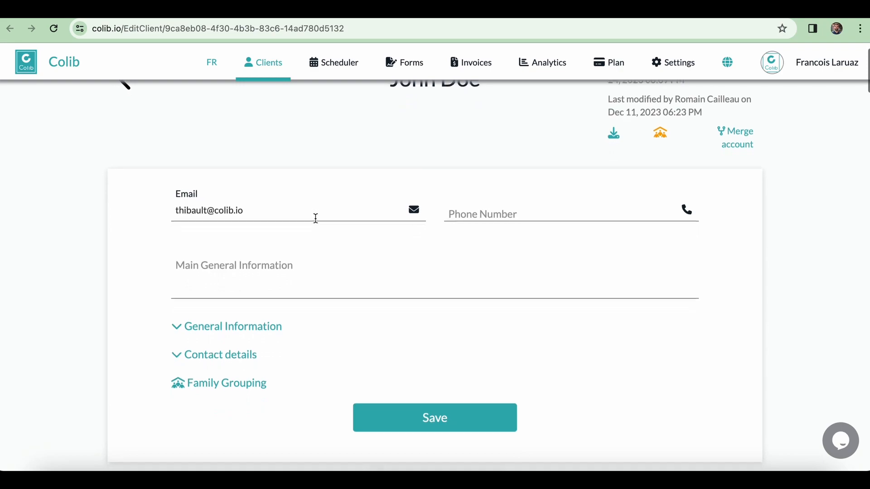
scroll(315, 219, down, 2)
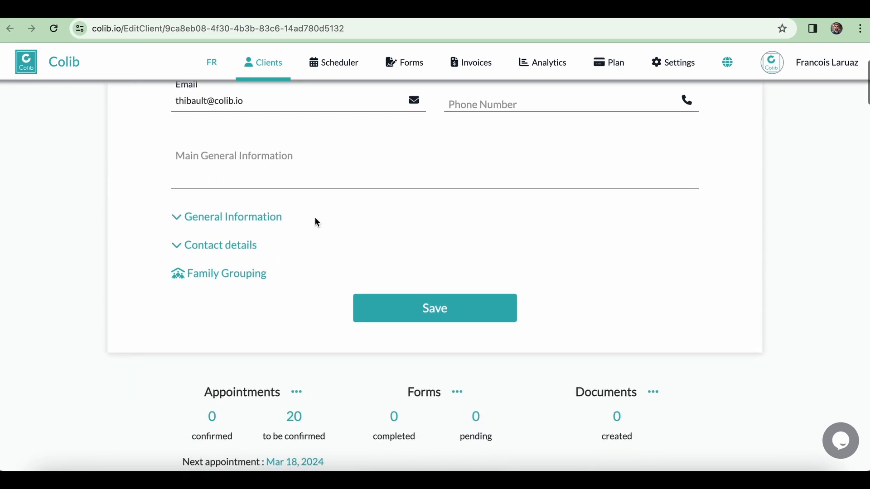
scroll(301, 244, down, 8)
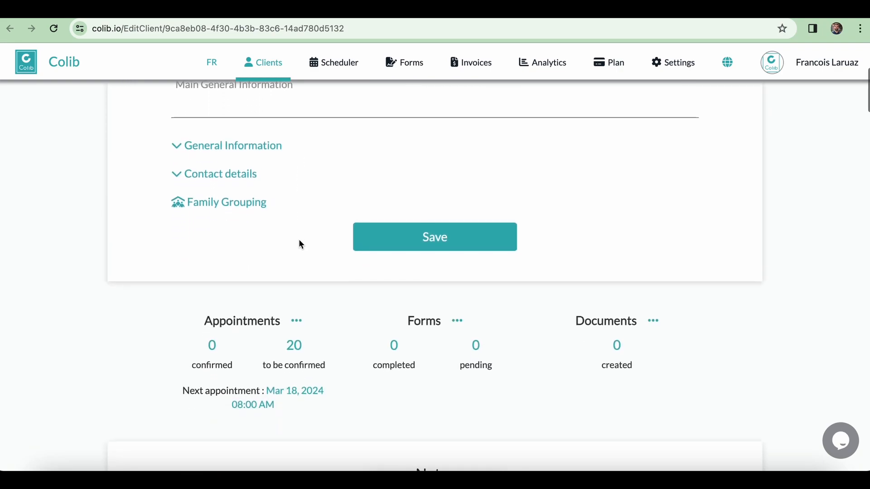
scroll(300, 244, down, 12)
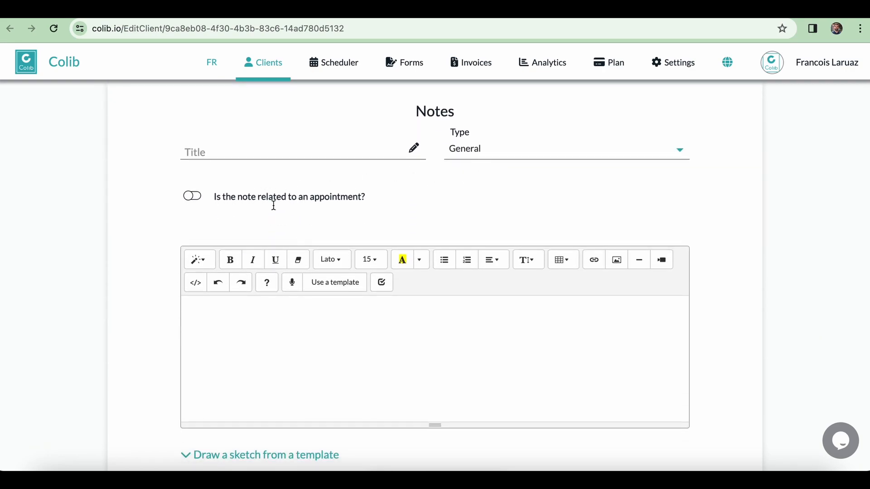
click(206, 199)
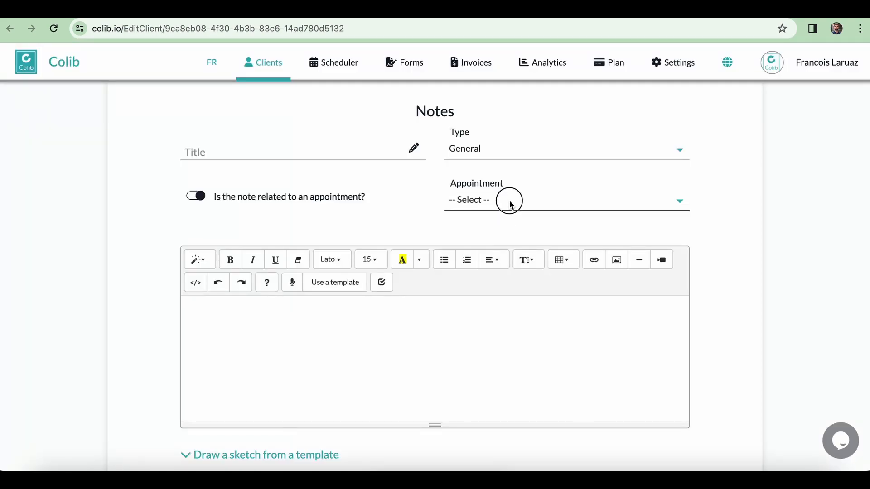
click(510, 205)
click(510, 246)
- Enlarge the note editor, enter the text "Start typing my note..." and copy it
scroll(363, 361, down, 3)
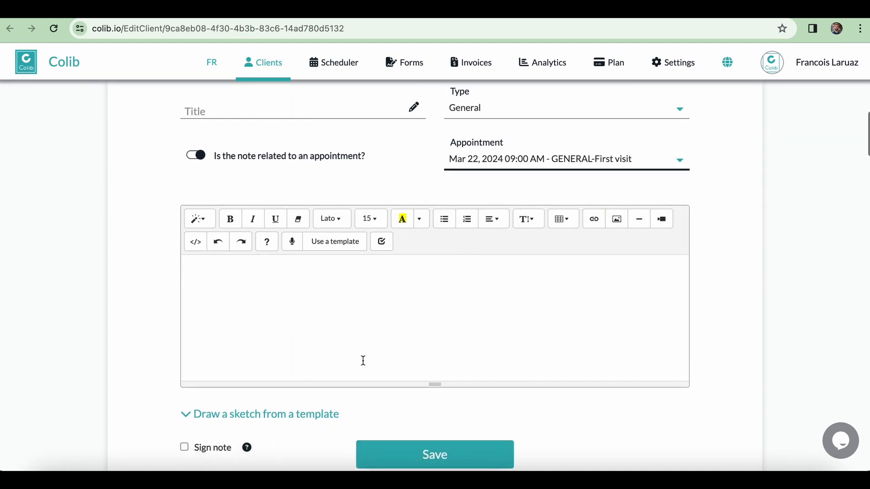
drag(431, 367, 422, 394)
click(424, 348)
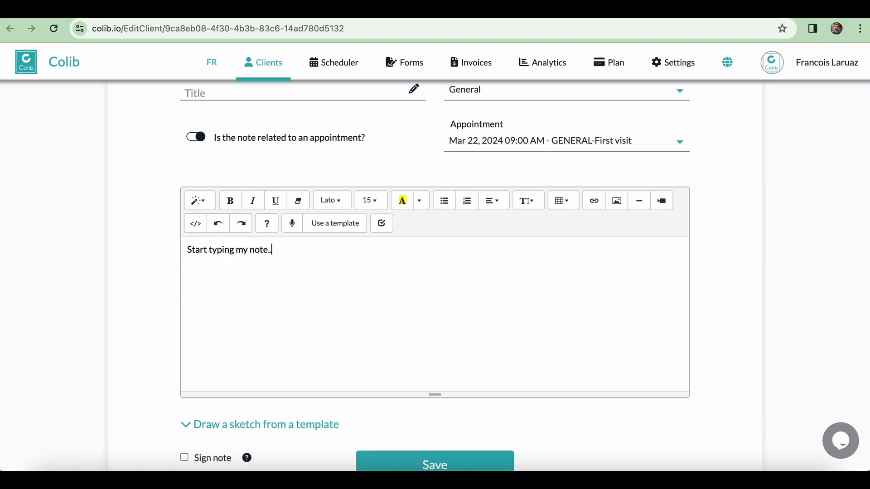
key(ctrl+a)
key(ctrl+c)
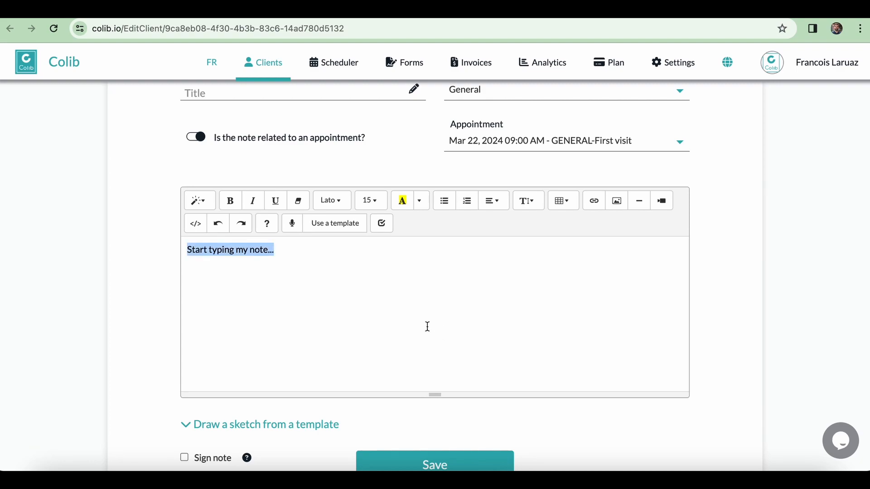
- Apply the "massage soap" template to the note and paste the copied text under Subjective
click(340, 227)
click(345, 260)
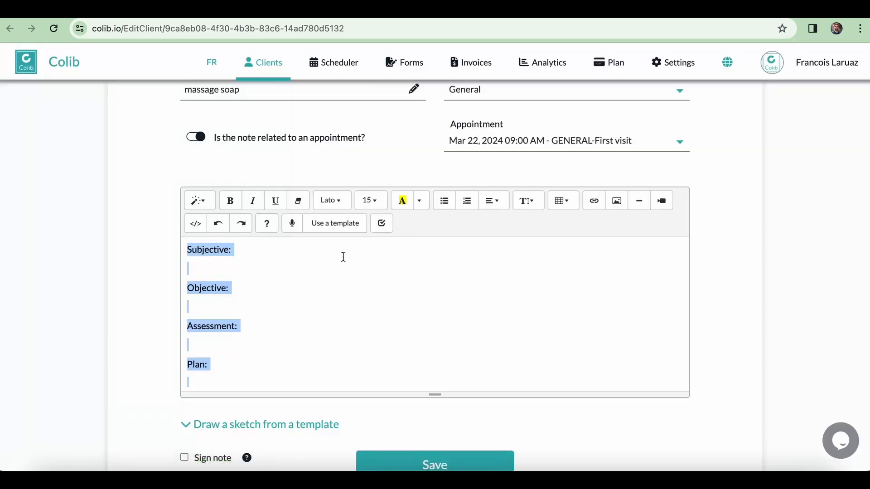
click(257, 262)
key(ctrl+v)
- Place the cursor under Objective, record a voice dictation for the note, and stop recording to generate its text
click(264, 298)
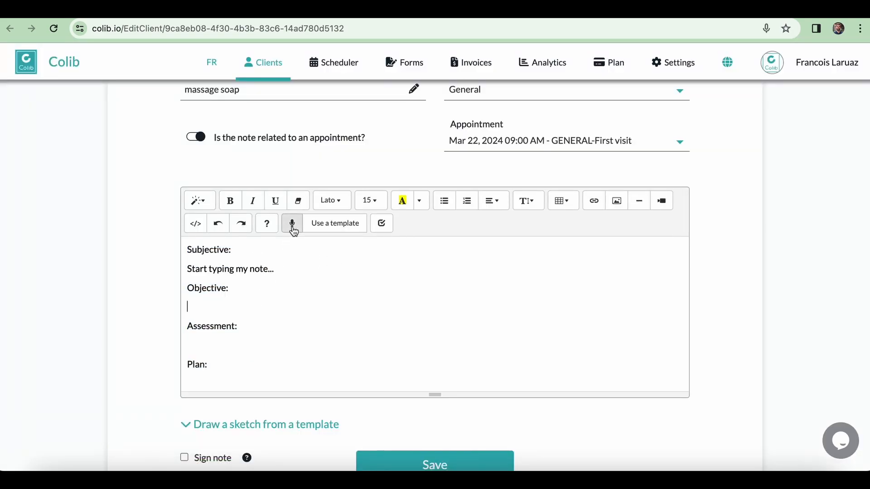
click(299, 232)
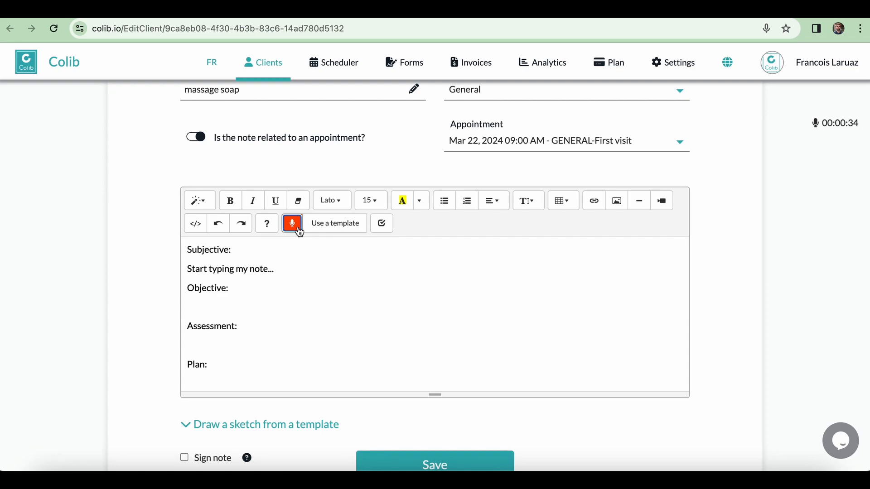
click(299, 229)
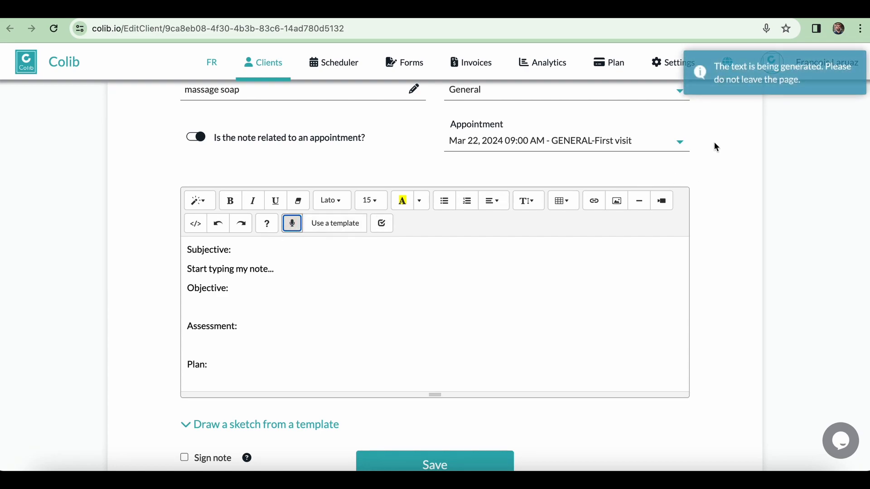
click(770, 88)
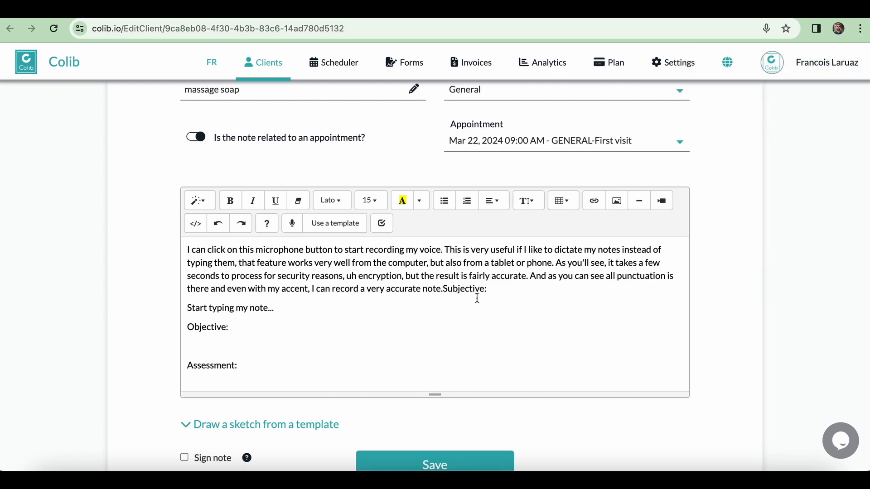
- Move the "Subjective:" heading onto its own line below the dictated paragraph in the note
scroll(477, 298, down, 1)
click(443, 280)
key(Return)
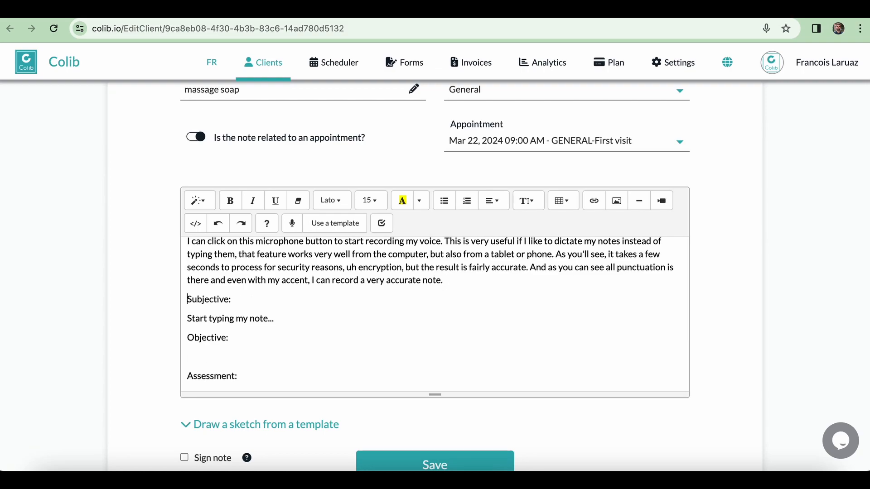
- Insert a ticked checkbox under the note's "Plan:" heading and save the note
scroll(316, 307, up, 1)
scroll(246, 365, down, 3)
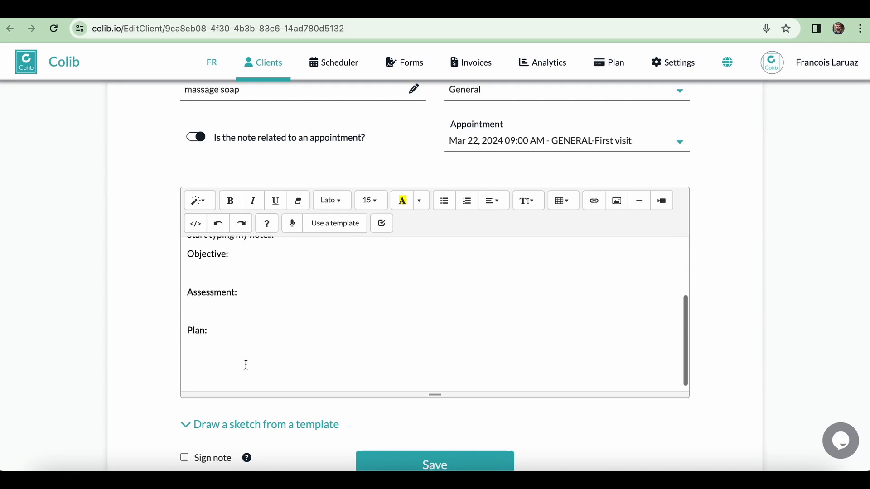
scroll(137, 393, down, 1)
click(205, 314)
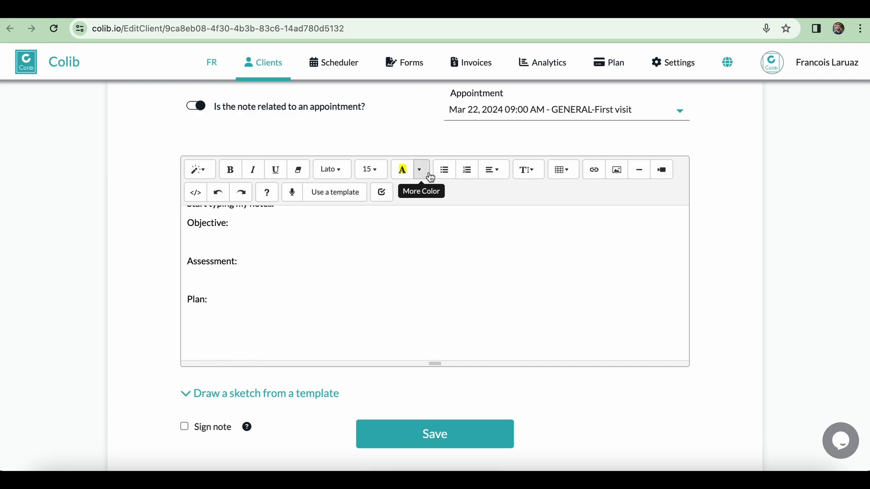
click(380, 191)
click(192, 319)
scroll(165, 351, down, 4)
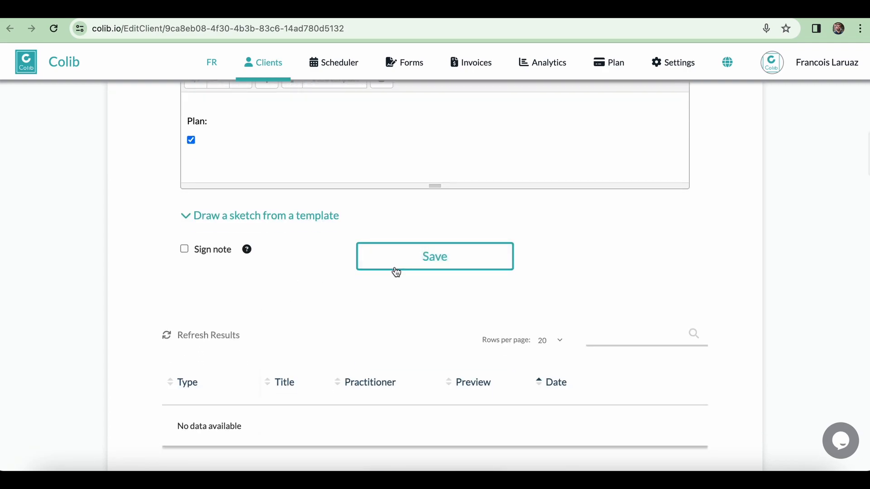
click(395, 267)
- Open the saved "massage soap" note for editing and enter "Edit my note" under Objective
scroll(395, 267, down, 2)
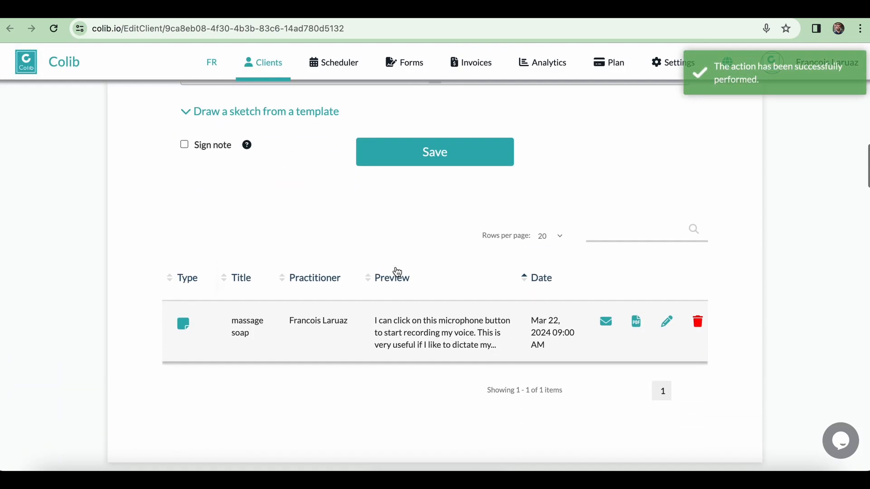
click(675, 321)
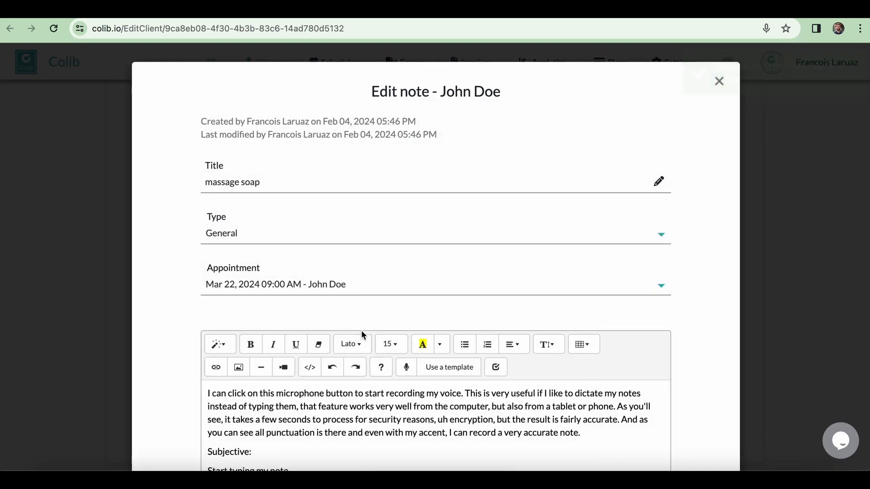
scroll(361, 334, down, 3)
click(307, 389)
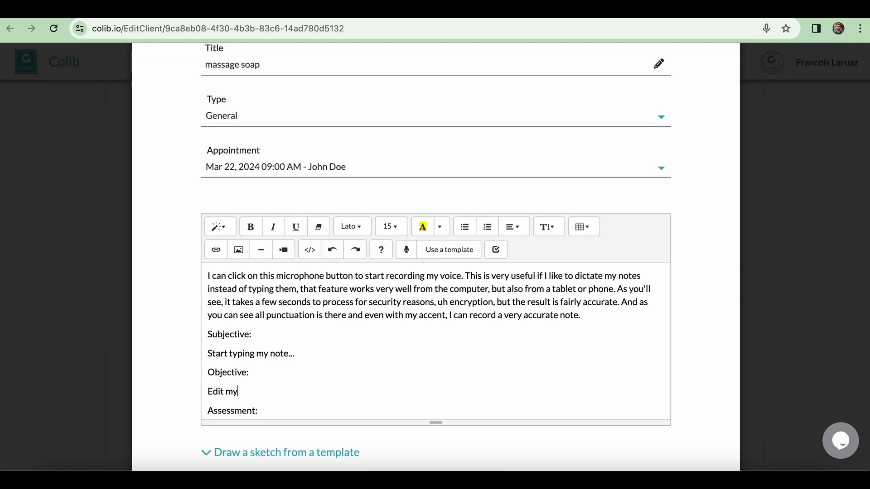
scroll(224, 410, down, 3)
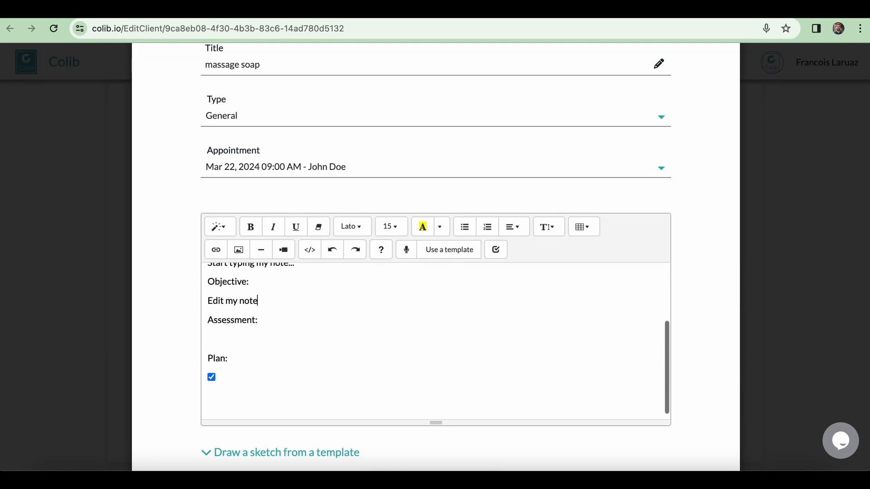
- Sign the edited "massage soap" note and save it
scroll(159, 403, down, 3)
click(204, 390)
click(428, 399)
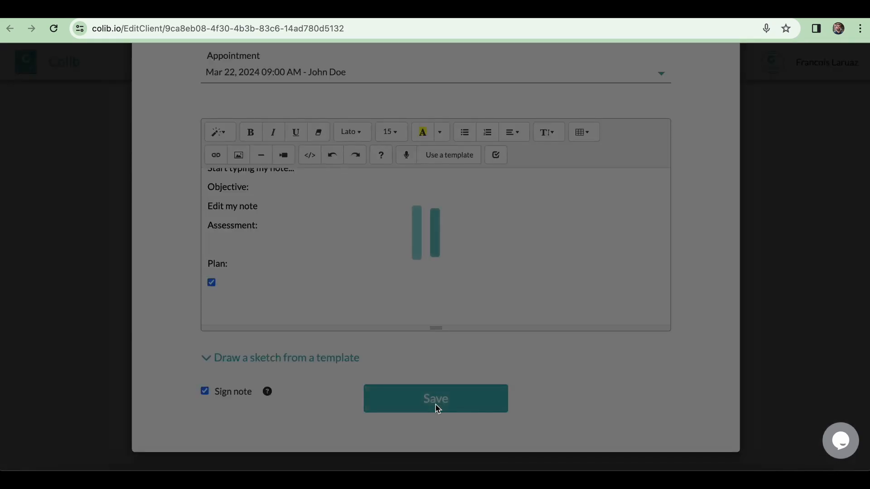
- Send the signed "massage soap" note to the client by email and confirm sending
scroll(435, 404, down, 2)
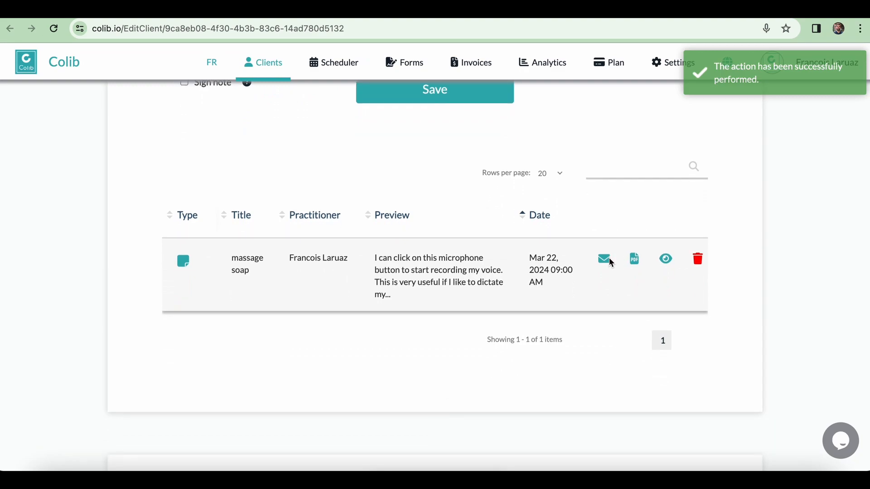
click(605, 260)
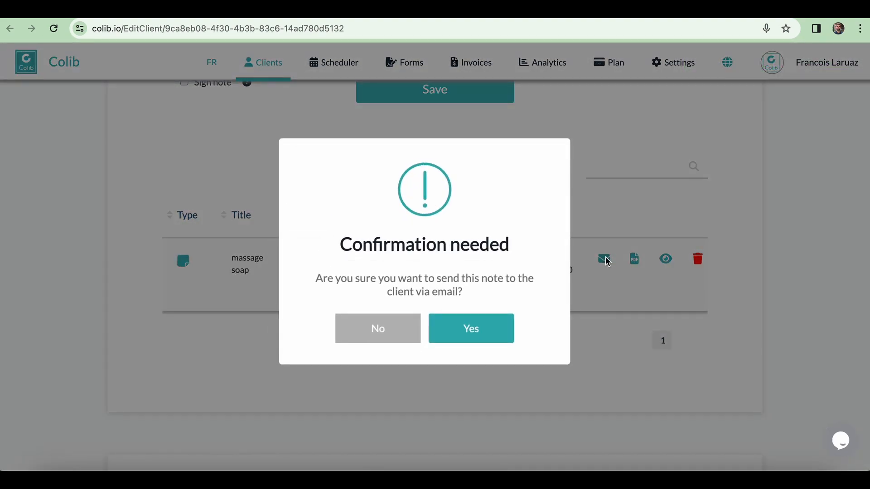
click(471, 320)
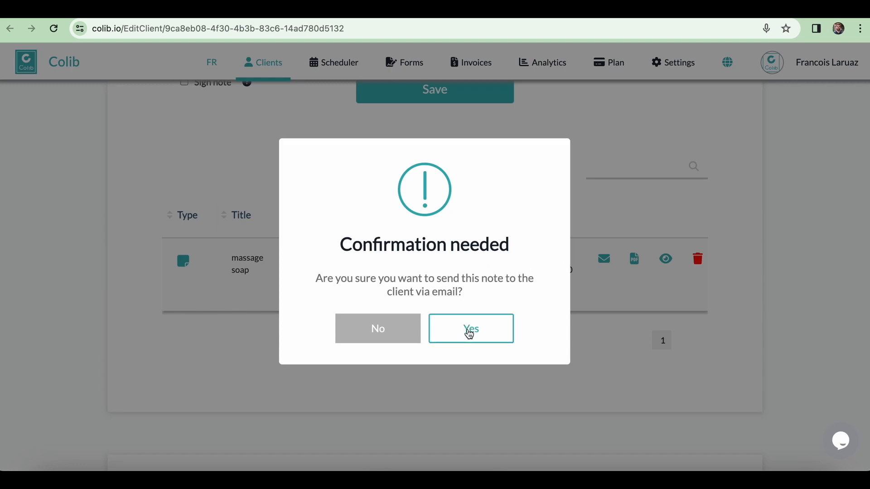
- Examine the general practice settings, then the booking page's booking type, custom URL and direct booking options
click(665, 64)
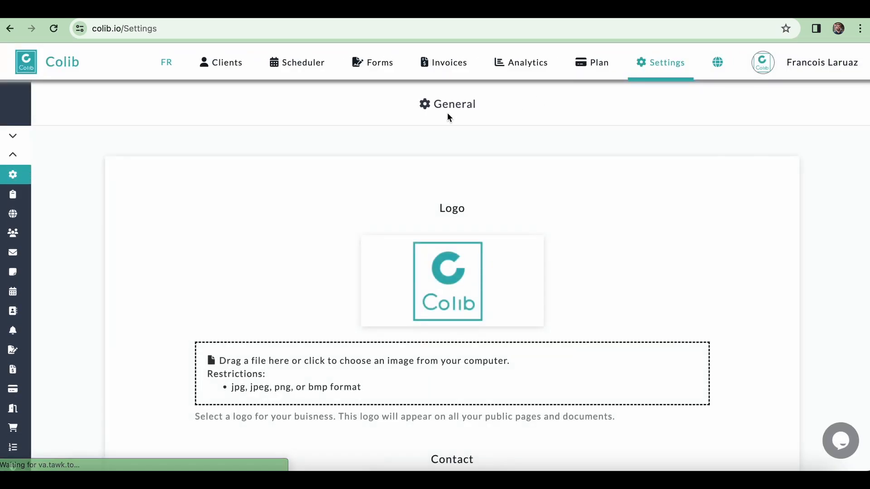
scroll(244, 291, down, 3)
scroll(244, 292, down, 3)
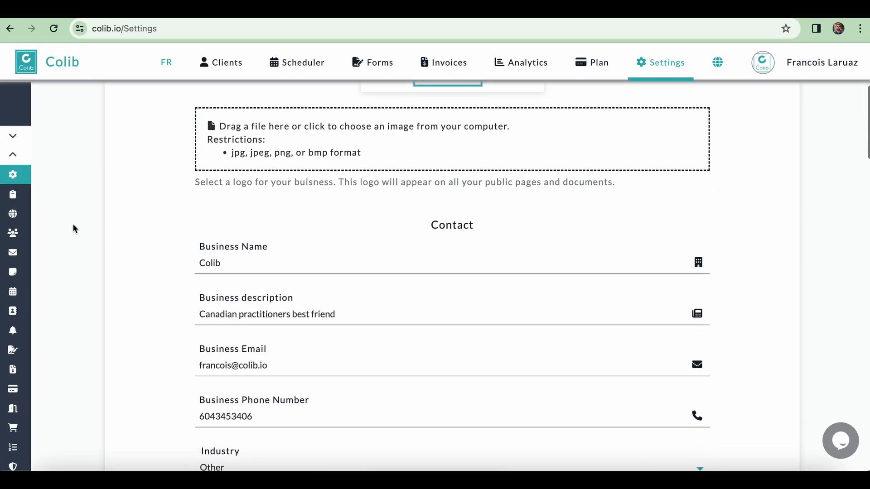
mouse_move(18, 206)
scroll(27, 277, down, 3)
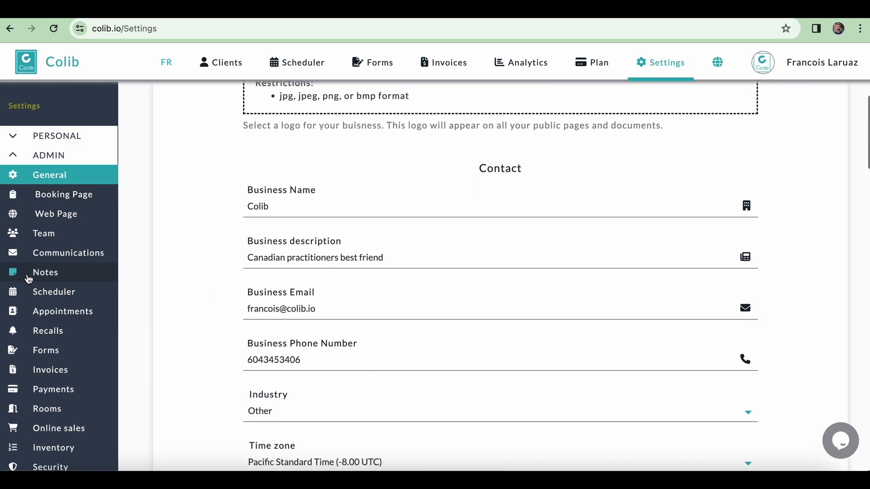
click(77, 199)
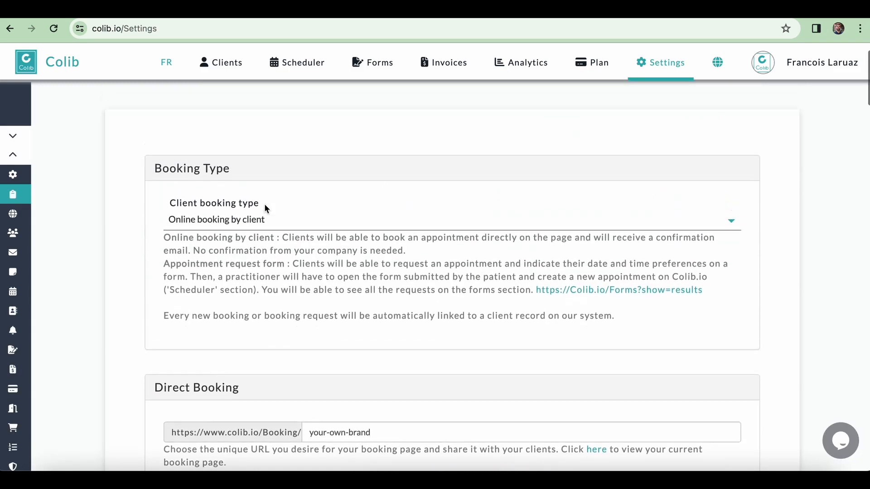
scroll(273, 295, down, 5)
drag(374, 262, 285, 260)
scroll(243, 338, down, 8)
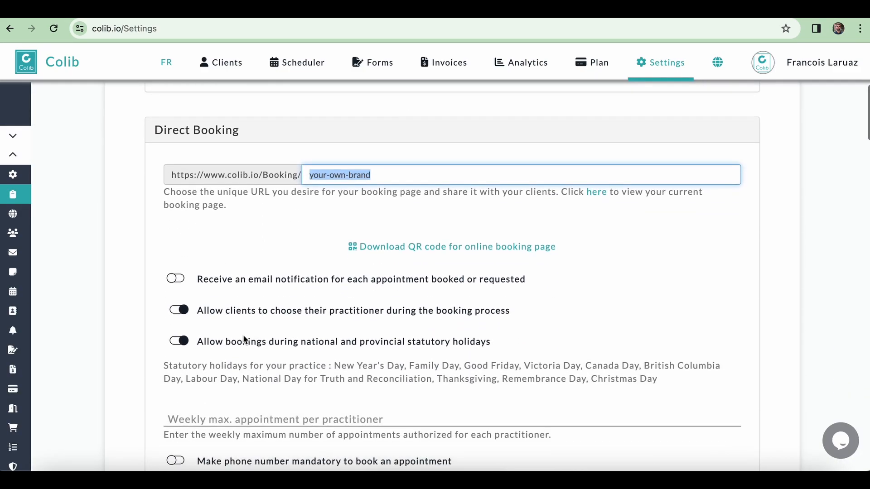
scroll(243, 335, down, 6)
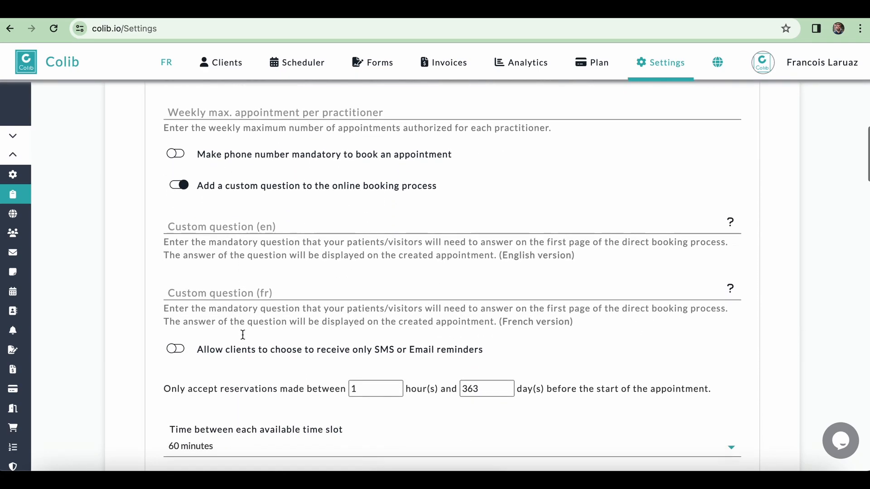
- Turn on collecting the client's payment information during booking and turn off the custom question in the online booking process
scroll(241, 317, down, 2)
click(176, 244)
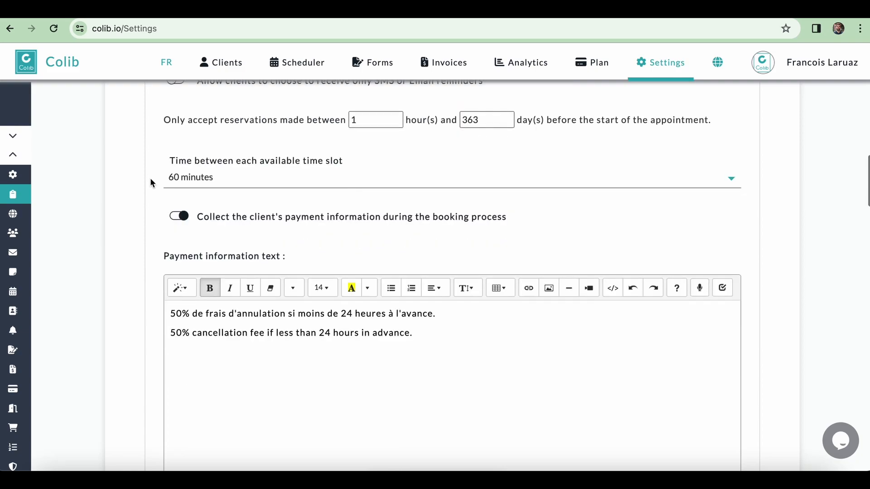
scroll(150, 178, up, 15)
scroll(151, 182, down, 4)
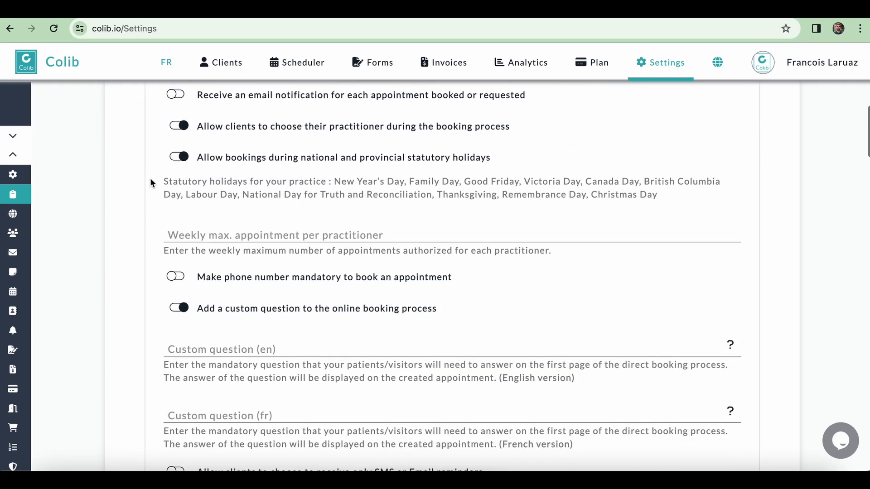
click(185, 309)
- Save the updated booking page settings
scroll(107, 366, down, 5)
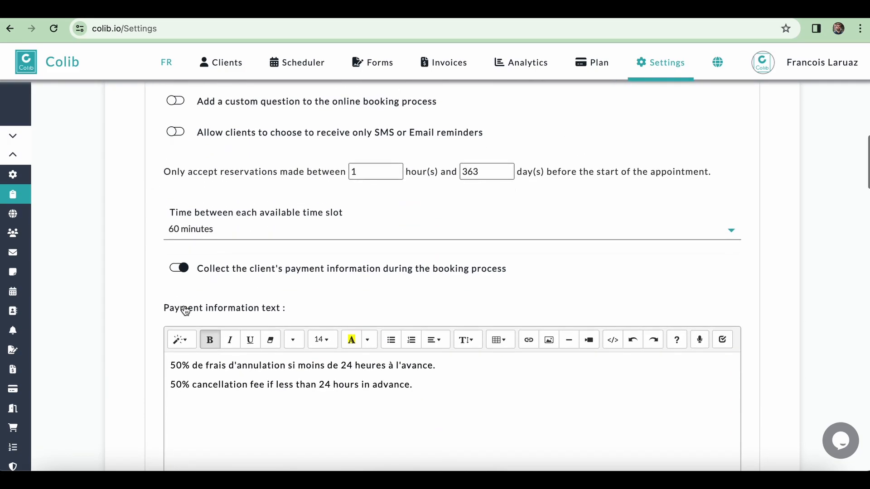
scroll(107, 365, down, 12)
scroll(107, 365, down, 15)
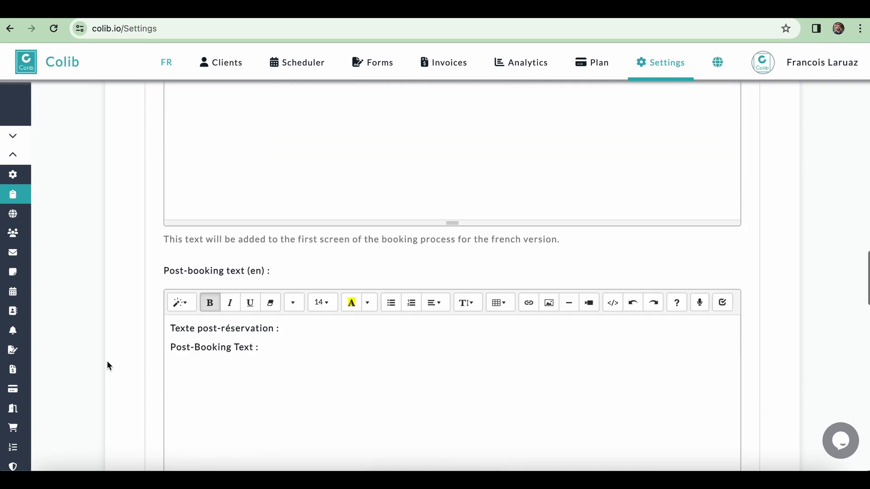
scroll(107, 365, down, 9)
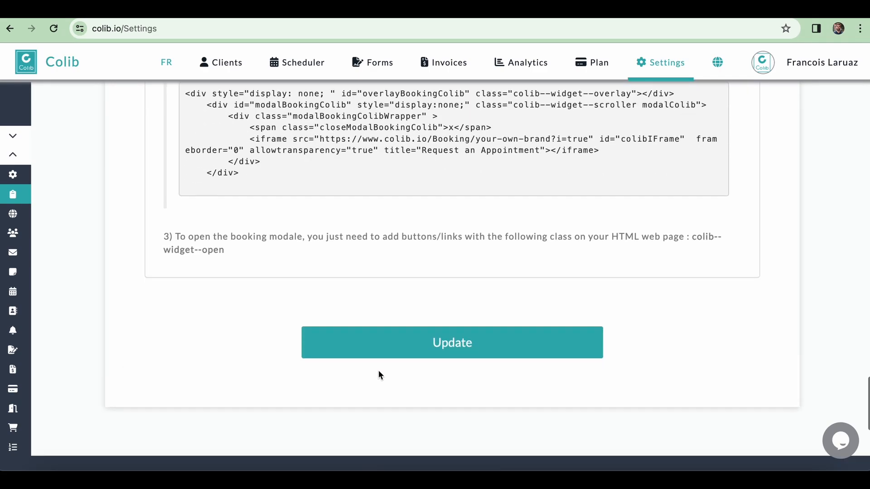
click(386, 345)
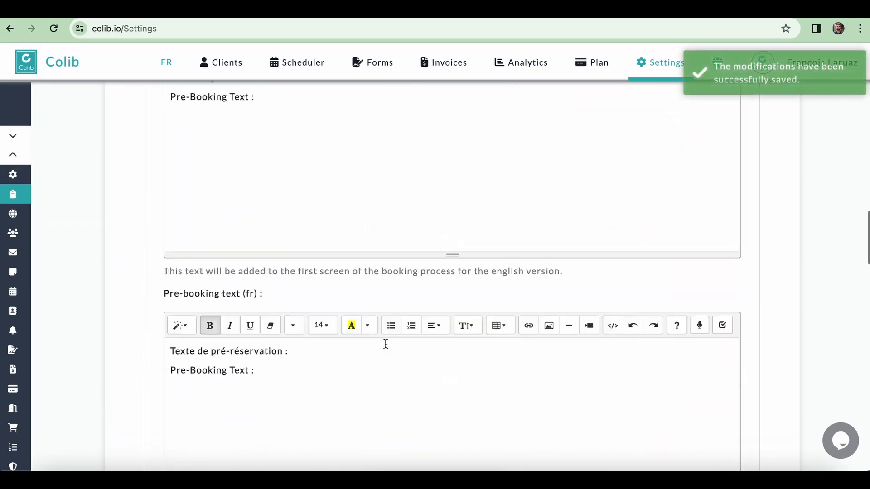
- Open the appointment settings and examine the service categories with their appointment types and prices
click(677, 71)
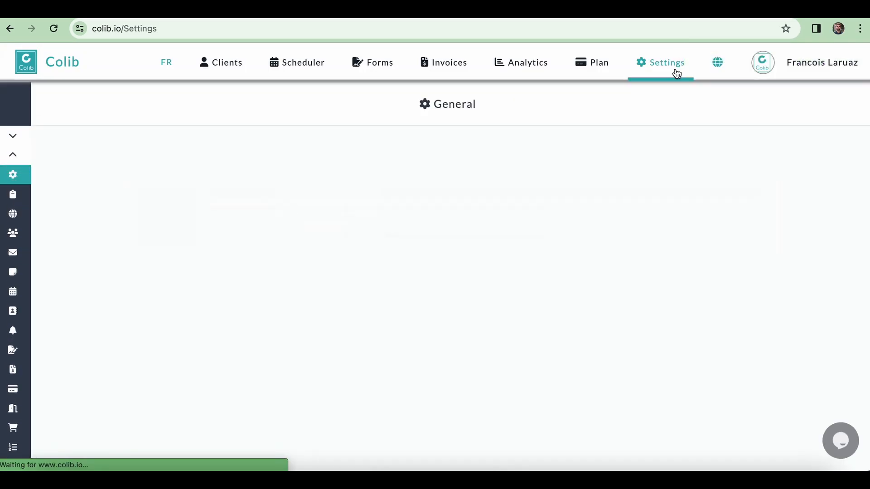
scroll(40, 301, down, 2)
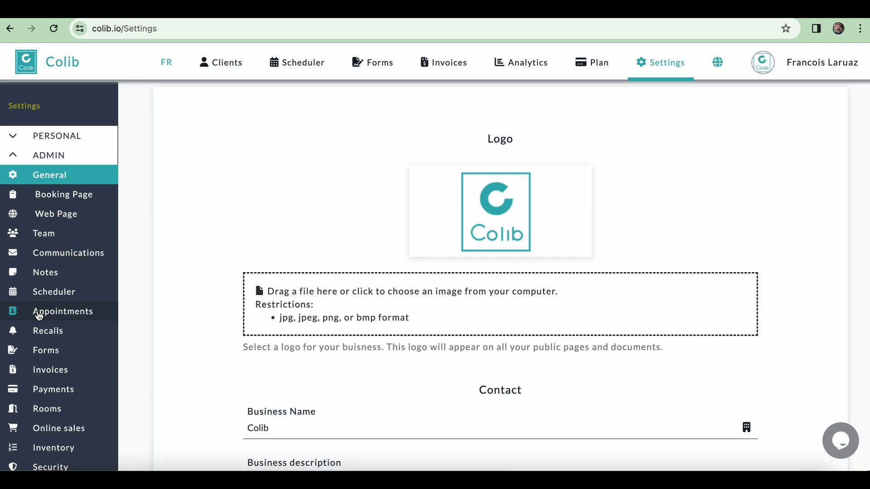
click(39, 314)
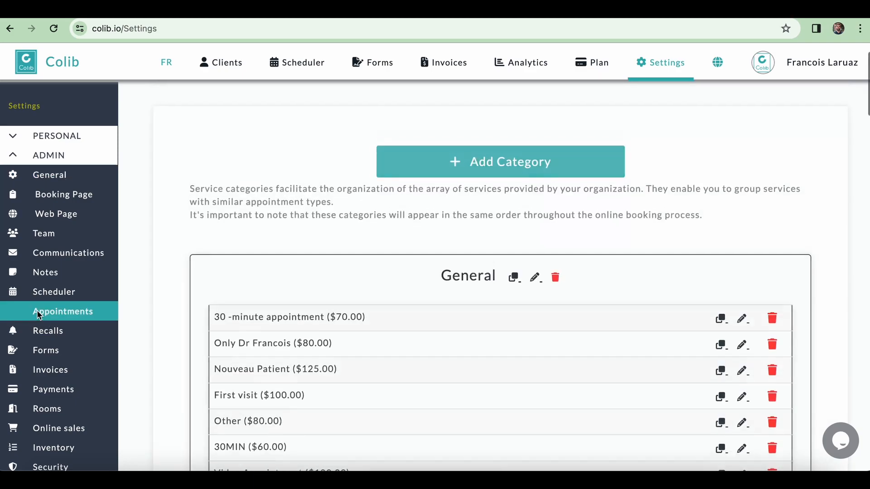
scroll(271, 325, down, 8)
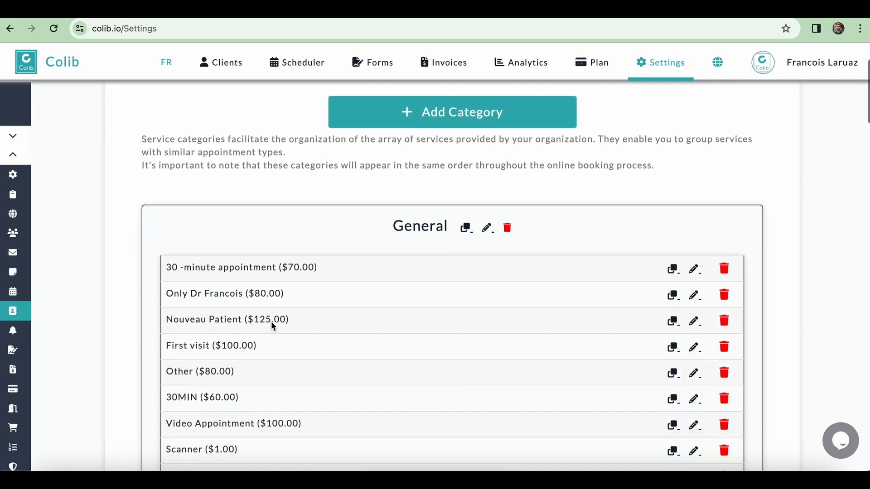
scroll(272, 325, down, 5)
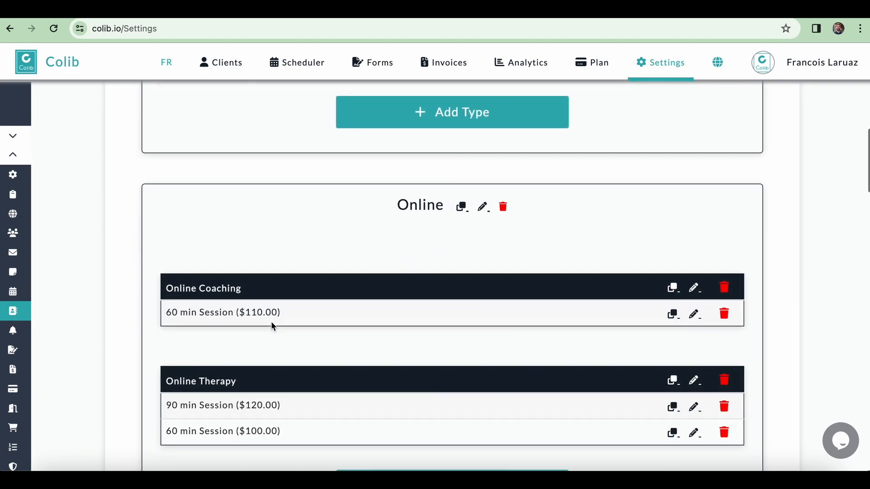
scroll(272, 326, up, 13)
scroll(274, 326, down, 2)
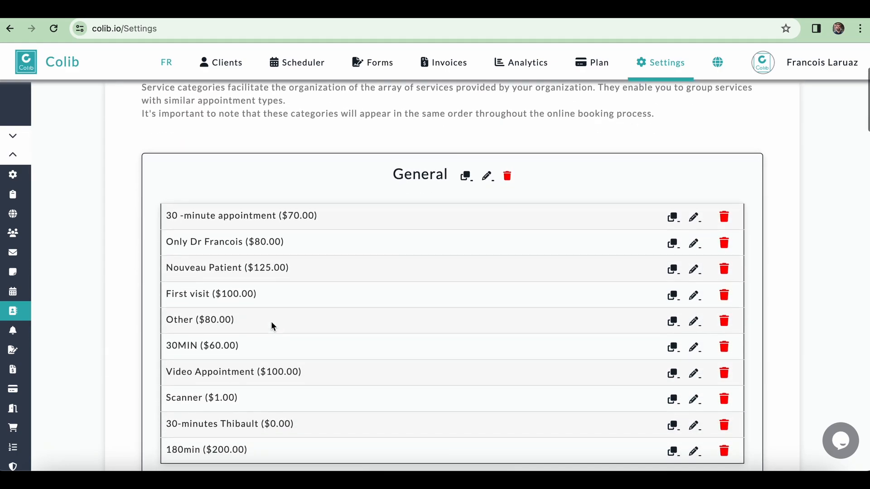
- Open the "First visit" appointment type in the General category for editing and select all taxes for its invoicing
click(693, 295)
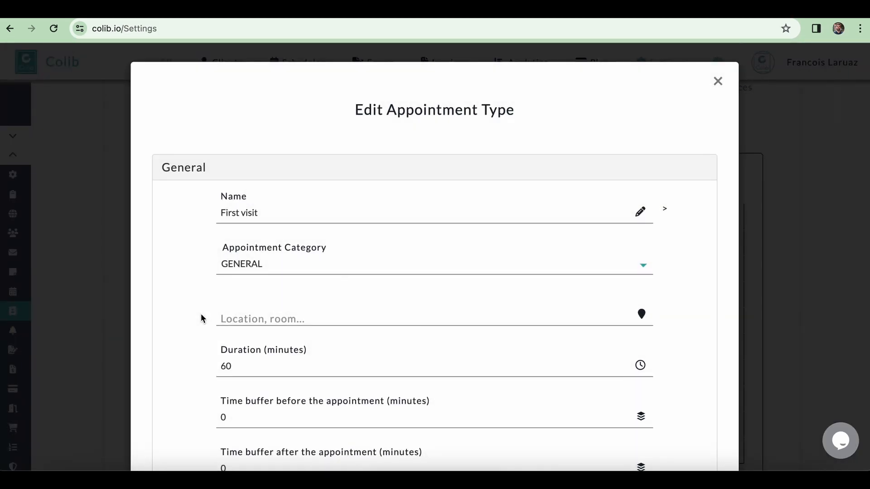
scroll(200, 318, down, 4)
scroll(200, 316, down, 3)
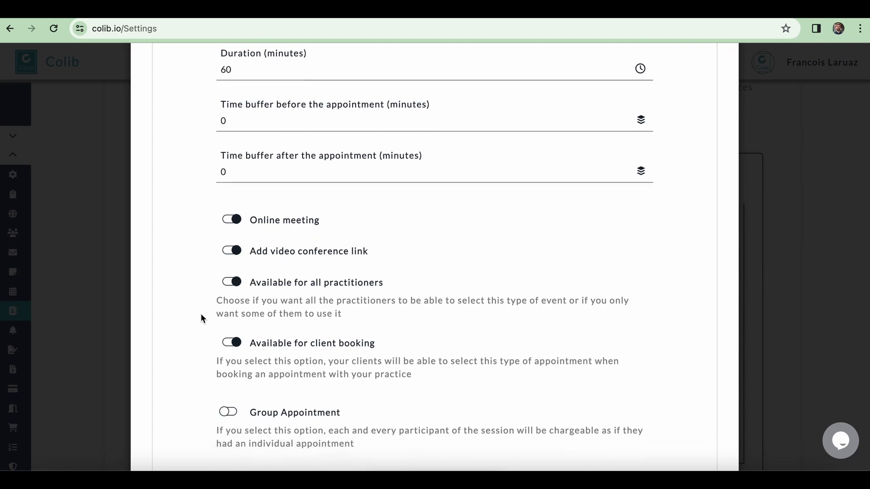
scroll(201, 319, down, 7)
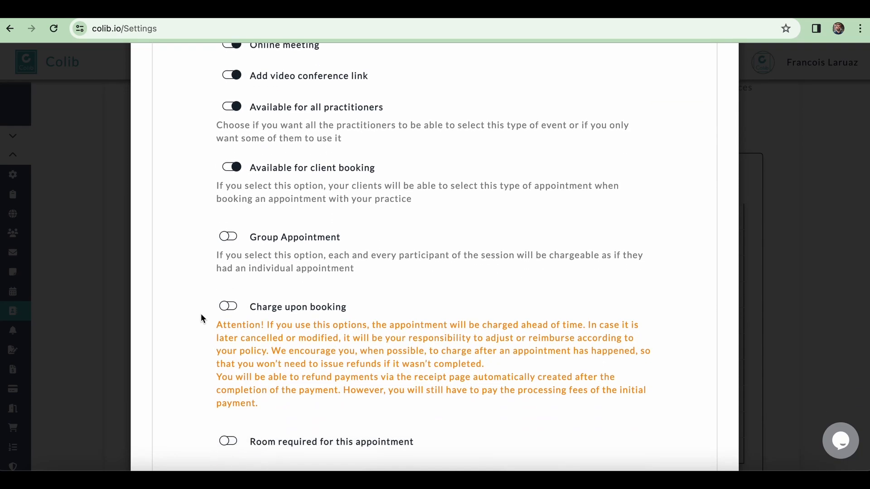
scroll(201, 318, down, 4)
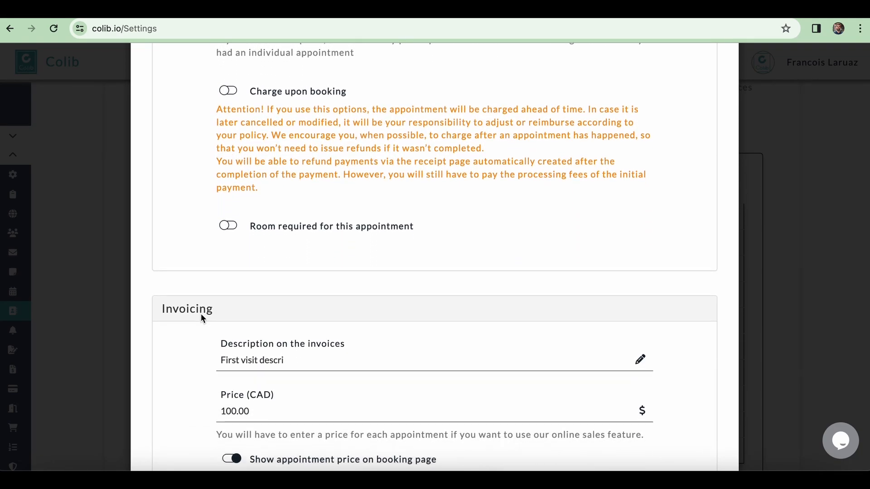
scroll(200, 314, down, 3)
click(234, 292)
click(232, 307)
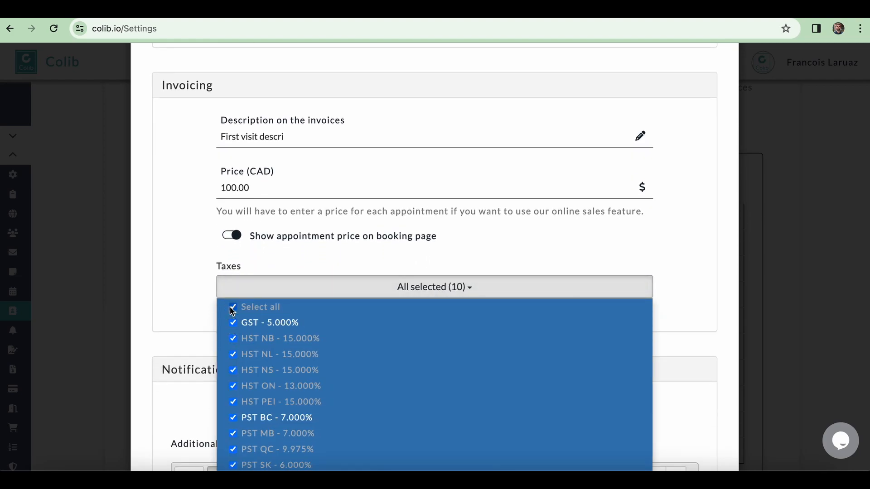
- Clear all taxes from the appointment type's invoicing
click(231, 307)
click(204, 311)
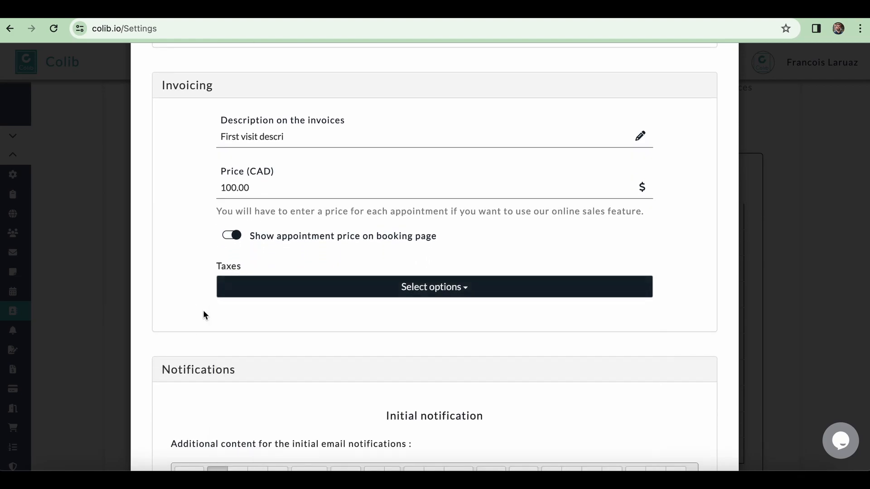
- Set the appointment type to send 2 reminders, the 1st 48 hours and the 2nd 3 hours before the appointment
scroll(204, 310, down, 4)
scroll(204, 314, down, 3)
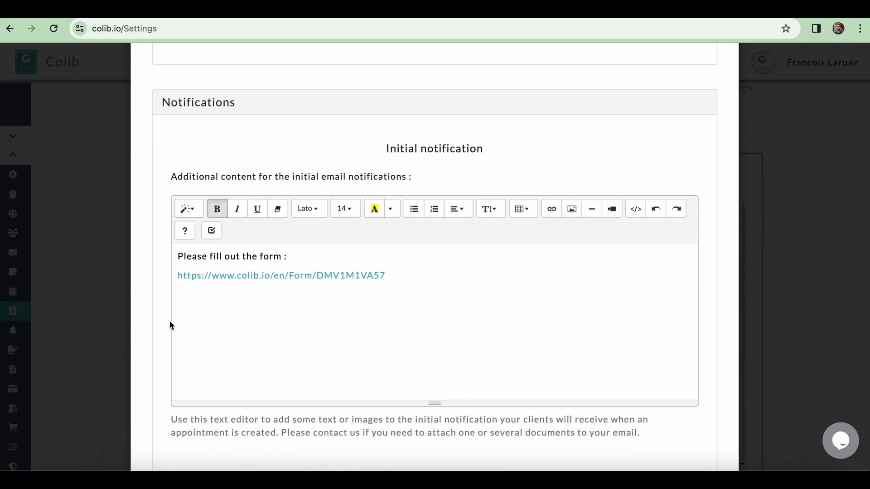
scroll(147, 334, down, 3)
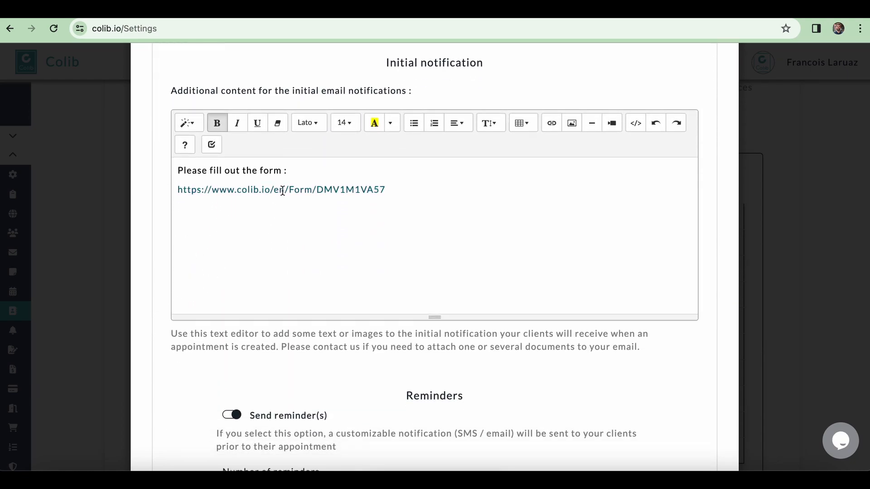
scroll(146, 374, down, 7)
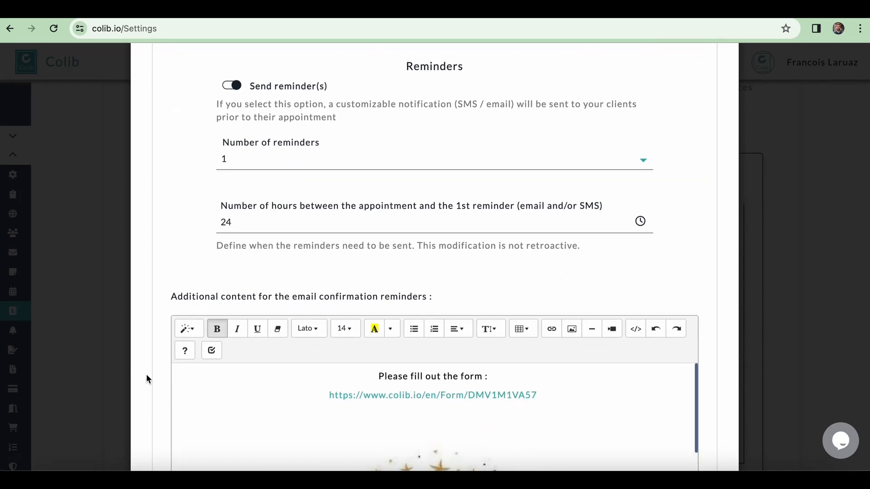
scroll(146, 374, down, 2)
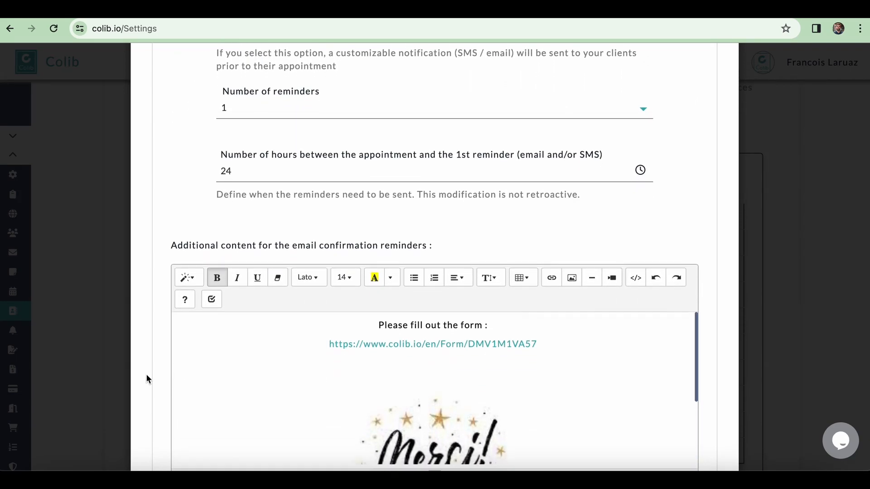
click(296, 105)
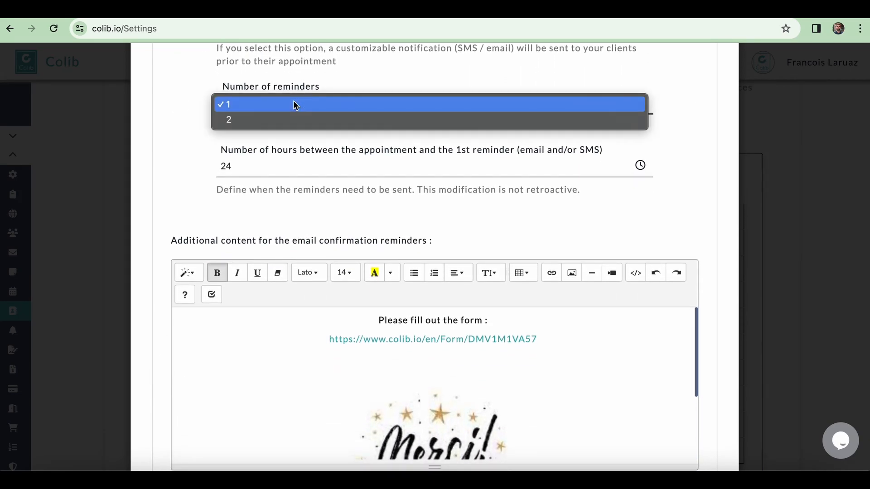
click(288, 113)
click(240, 233)
text(3)
drag(256, 170, 218, 166)
text(48)
click(192, 199)
- Open the form linked in the additional content of the email confirmation reminders
scroll(191, 197, down, 5)
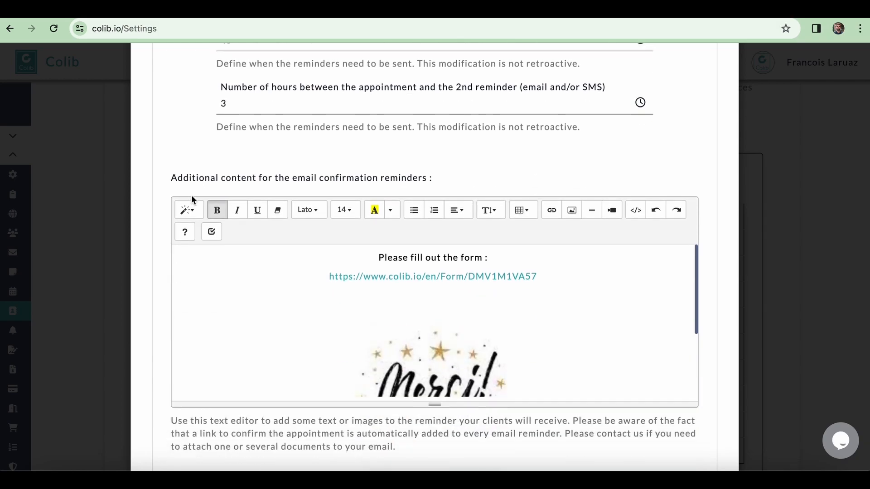
scroll(343, 251, up, 1)
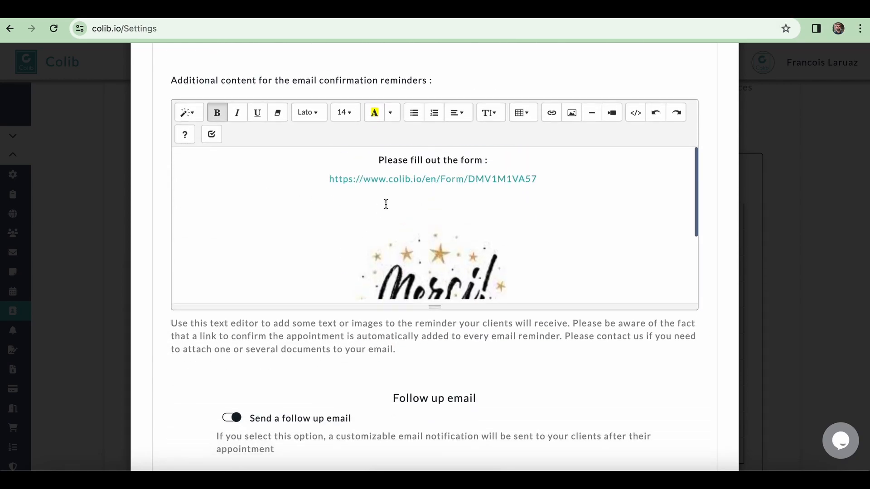
click(405, 179)
click(399, 204)
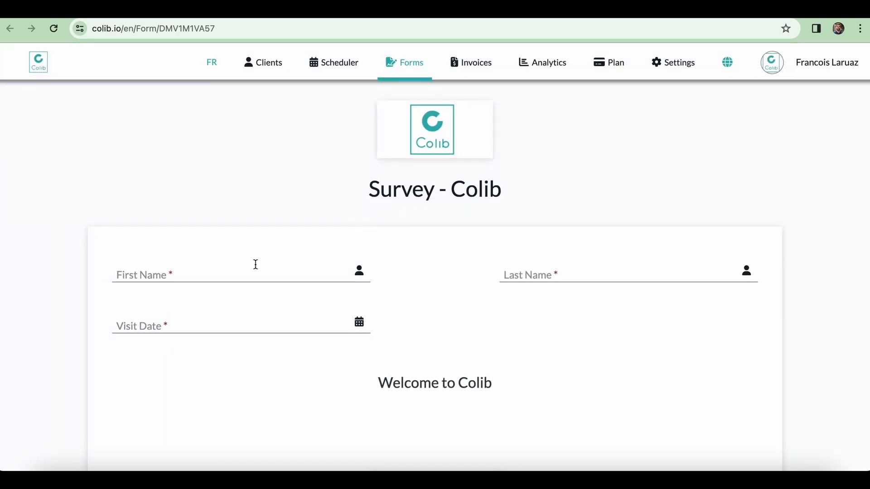
- Answer Yes to needing help with Colib in the survey form and draw "test" as the signature
click(256, 264)
click(233, 300)
scroll(235, 300, down, 4)
scroll(233, 299, down, 5)
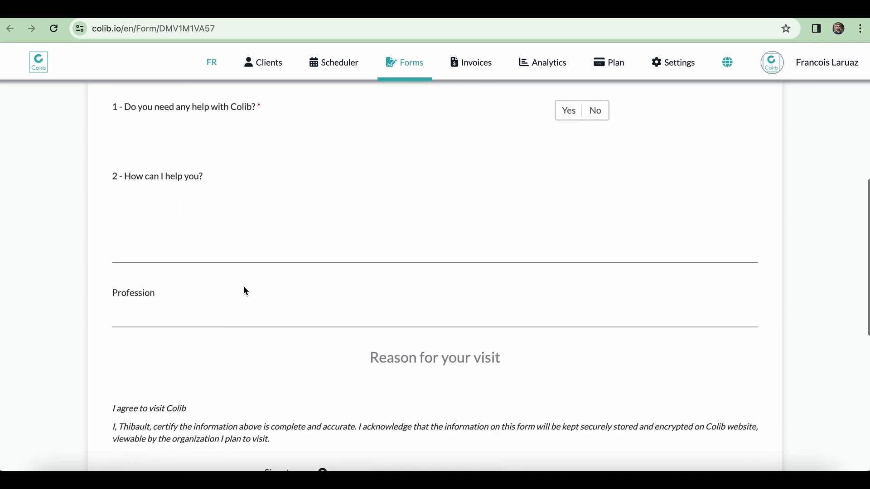
click(443, 236)
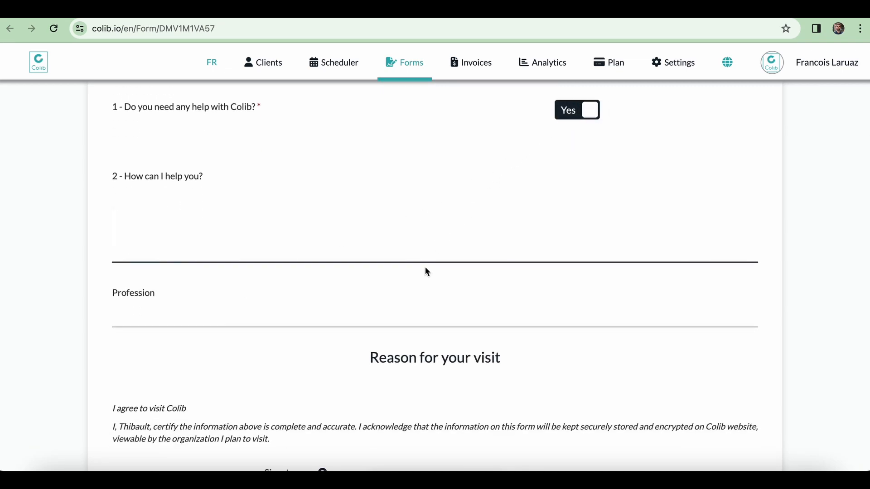
scroll(410, 299, down, 2)
scroll(412, 299, down, 3)
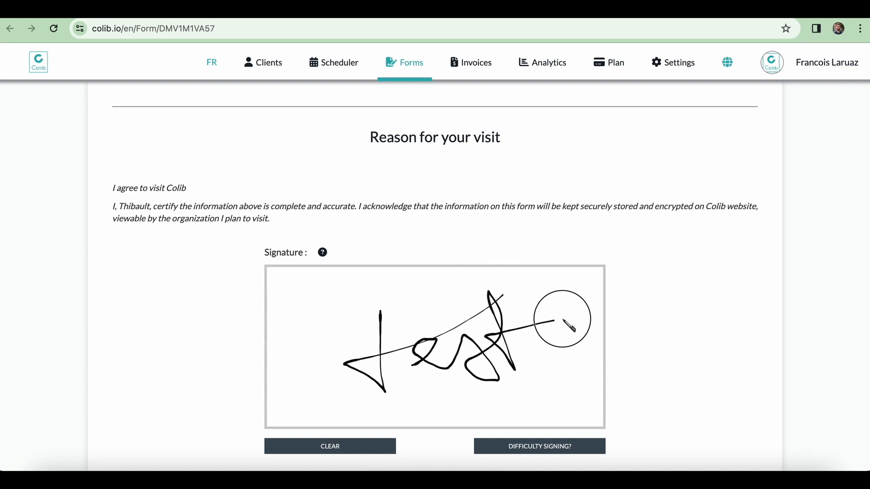
scroll(608, 371, down, 3)
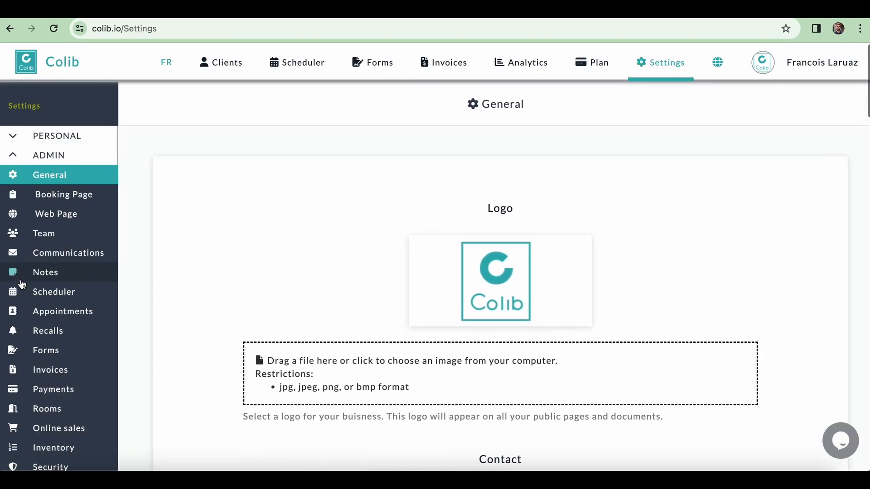
- Open the invoice settings and turn on automatically sending a receipt when a payment has been recorded
click(50, 372)
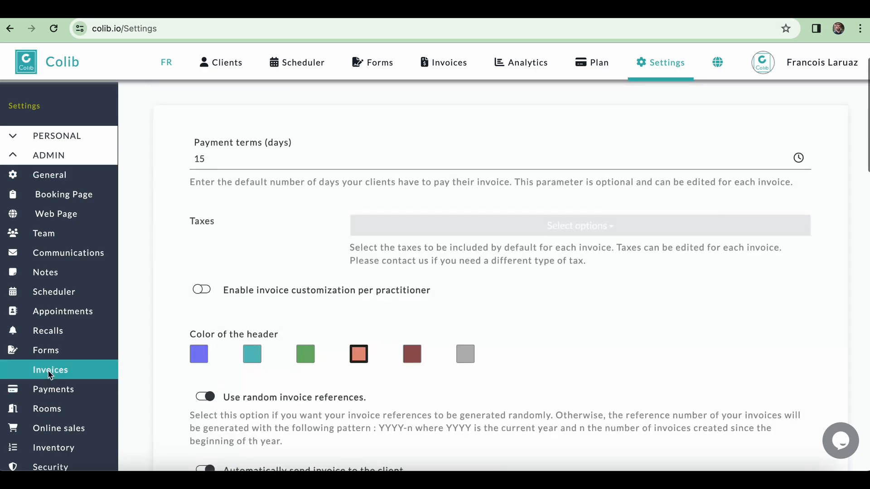
scroll(258, 331, down, 3)
scroll(258, 332, down, 3)
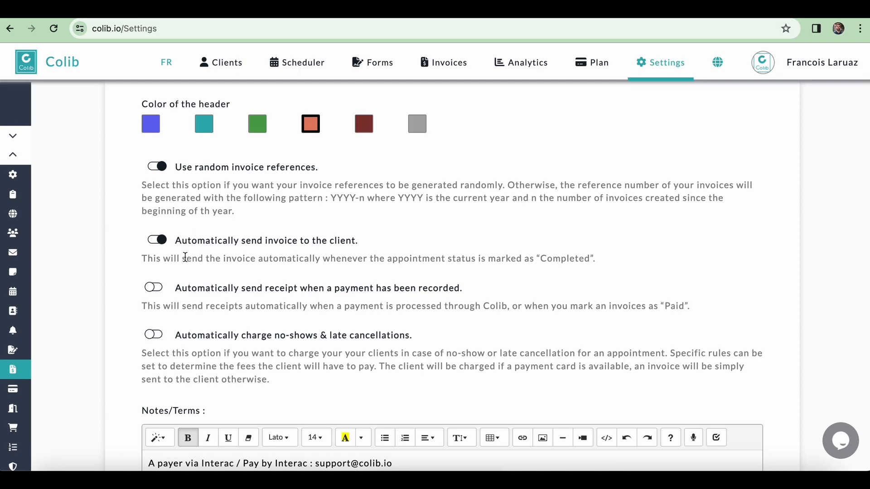
scroll(152, 290, down, 3)
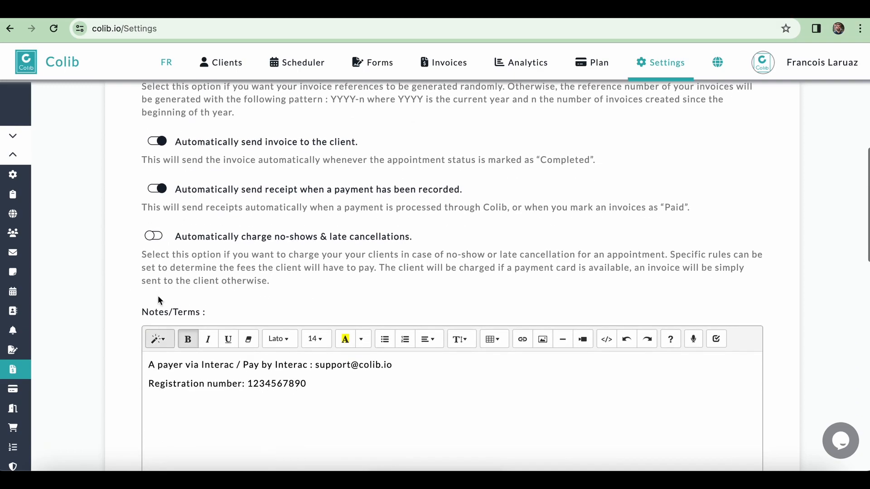
- Turn on automatic charging of no-shows and late cancellations and set the no-show flat fee to $50
click(157, 236)
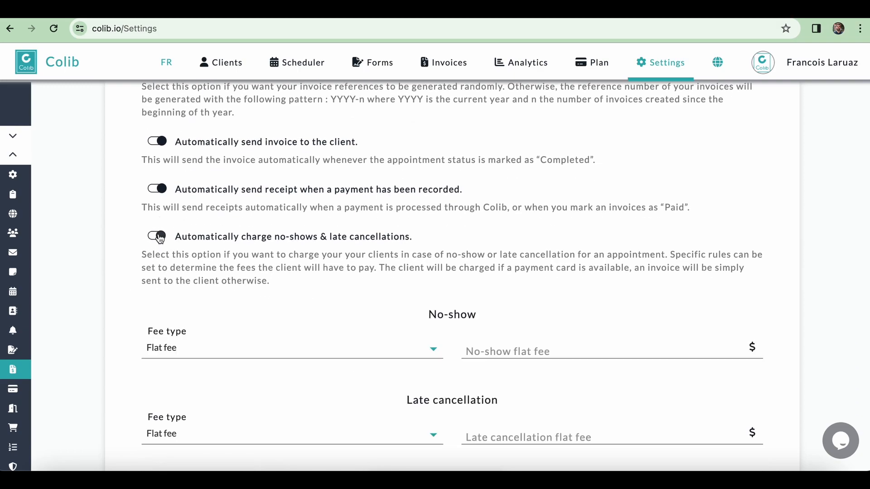
click(285, 350)
click(491, 346)
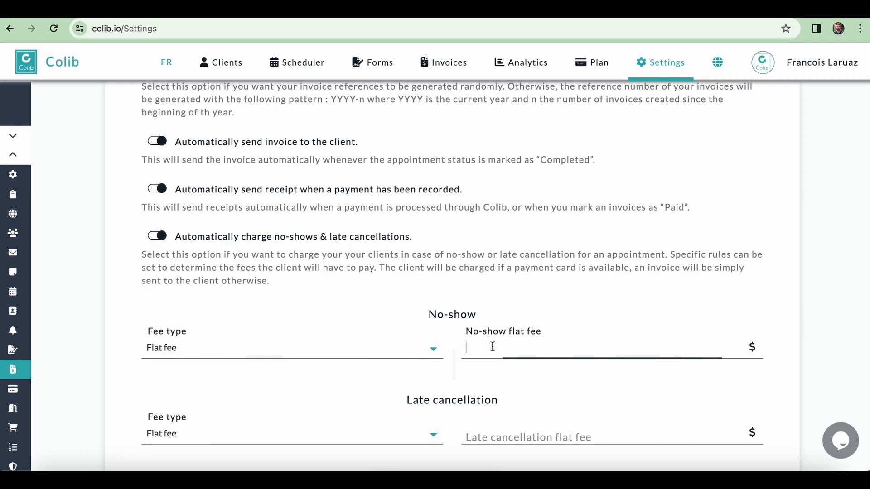
scroll(453, 272, down, 3)
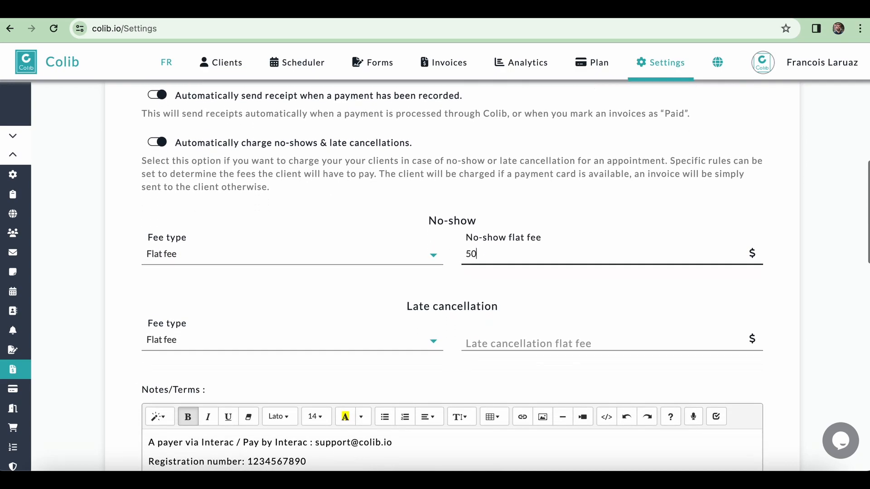
- Set the late cancellation fee to 25% of the appointment price
click(379, 341)
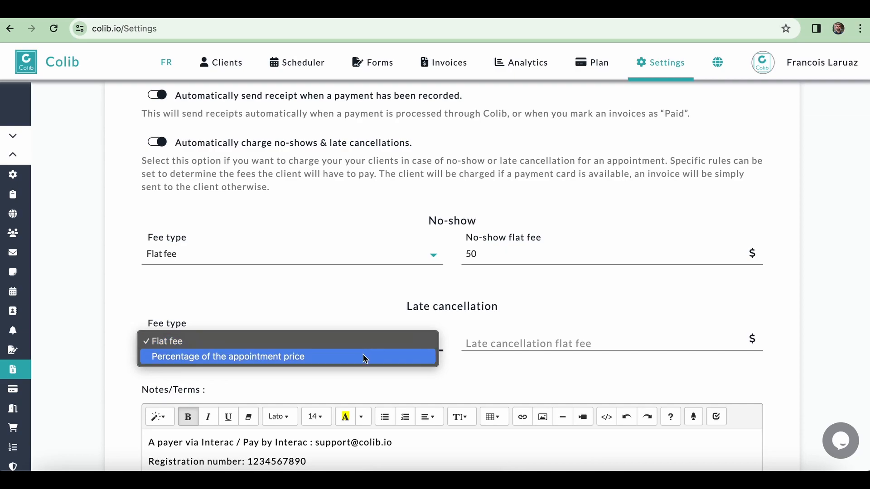
click(372, 357)
click(525, 343)
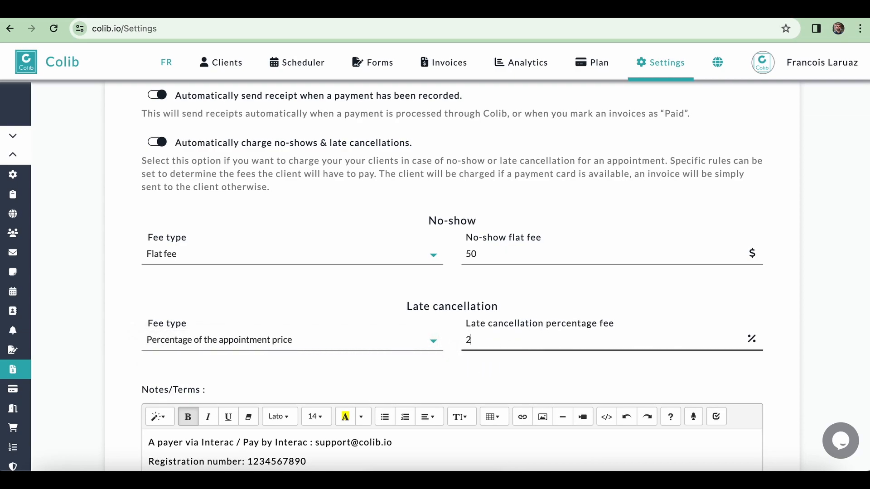
click(514, 367)
scroll(513, 366, down, 3)
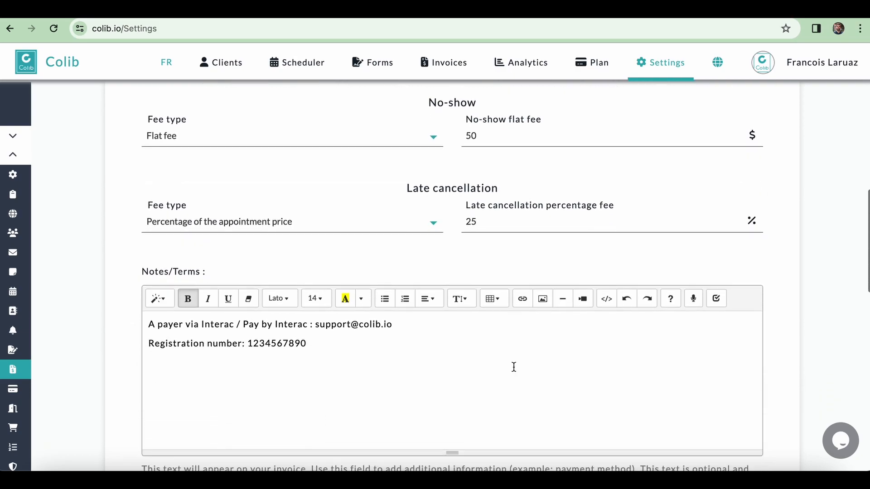
scroll(115, 393, down, 8)
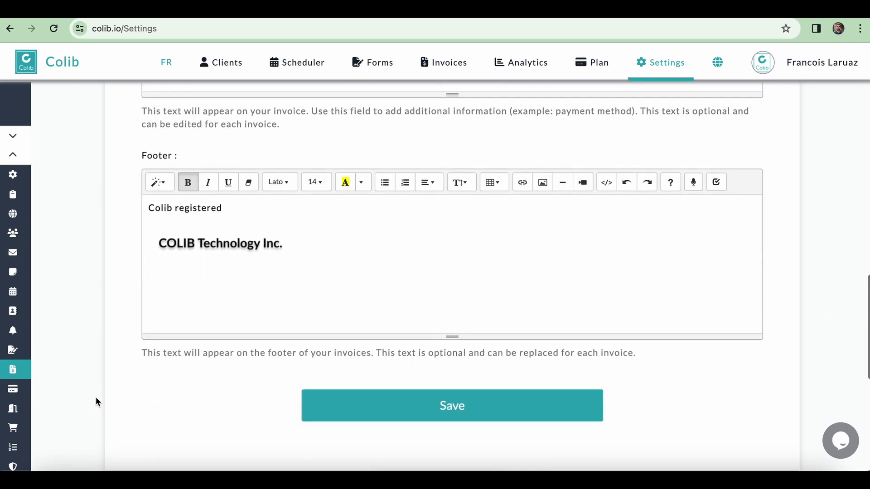
- Open the "massage soap" template from the notes settings, examine its text and close it without editing
mouse_move(28, 383)
scroll(22, 334, down, 1)
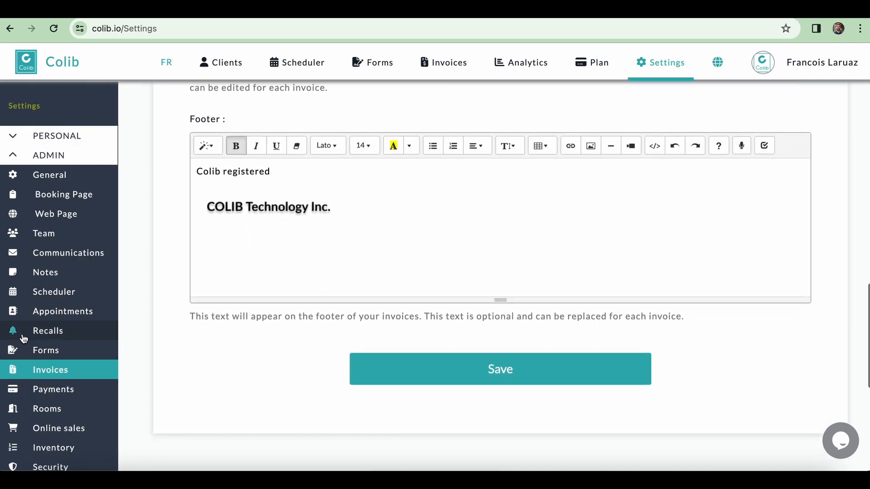
click(47, 277)
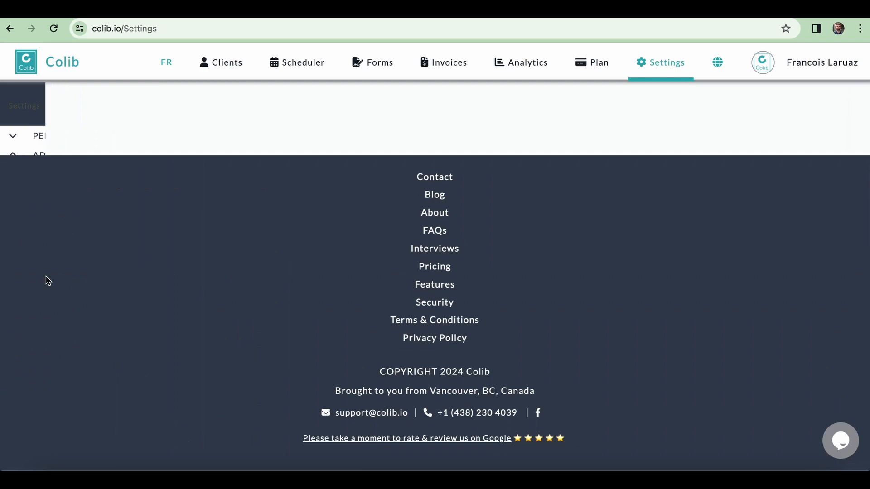
scroll(162, 362, down, 5)
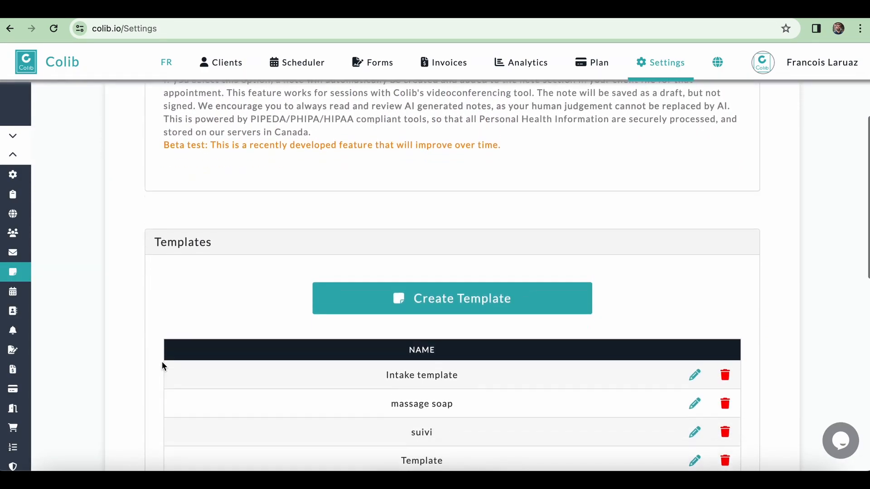
scroll(440, 277, down, 2)
click(479, 208)
click(694, 314)
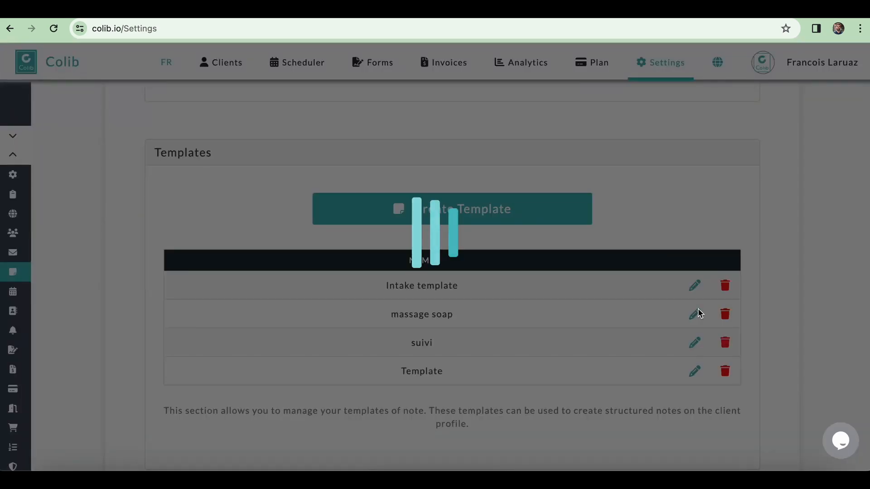
scroll(325, 341, down, 2)
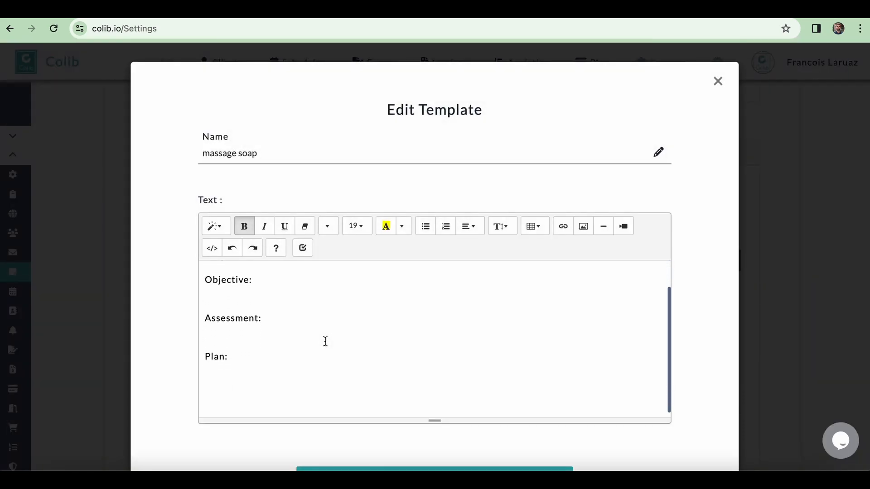
scroll(322, 355, up, 1)
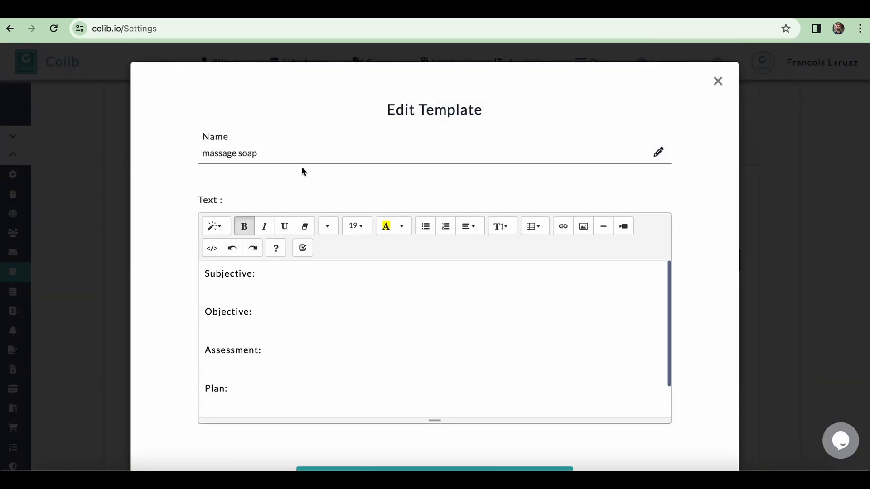
click(719, 81)
- Turn on AI note generation for online meetings in the notes preferences
scroll(584, 153, up, 5)
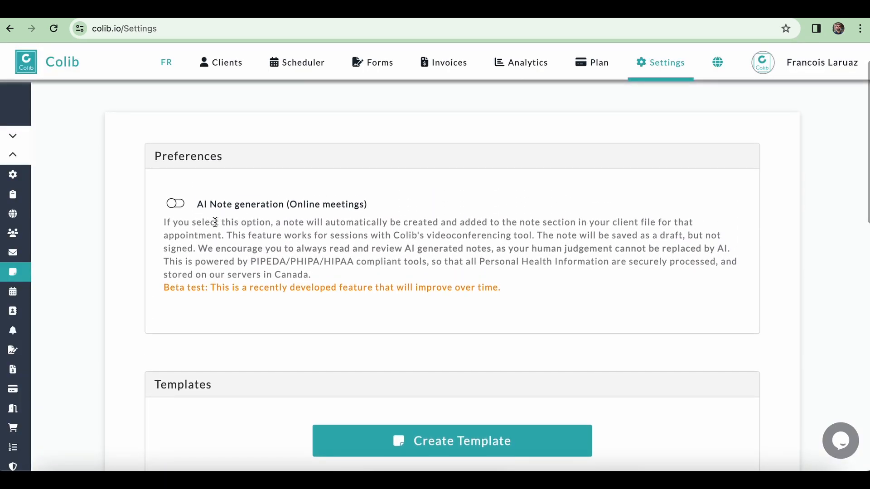
click(177, 204)
scroll(679, 149, up, 1)
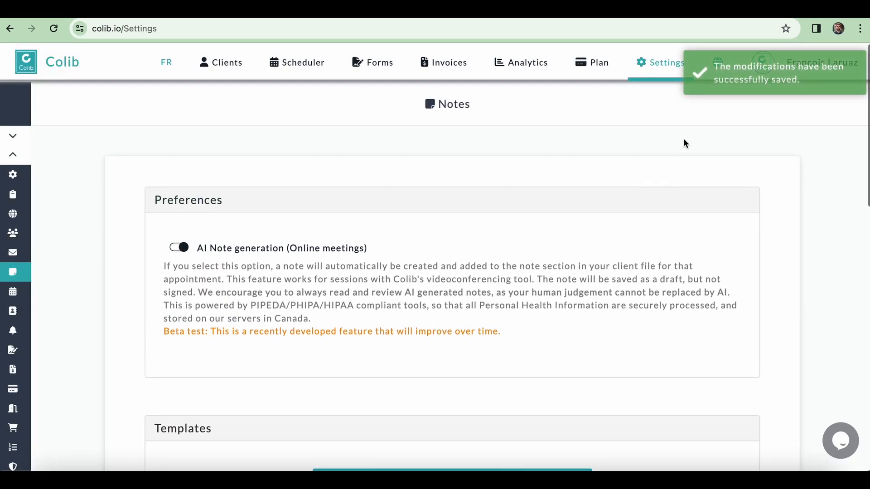
click(739, 86)
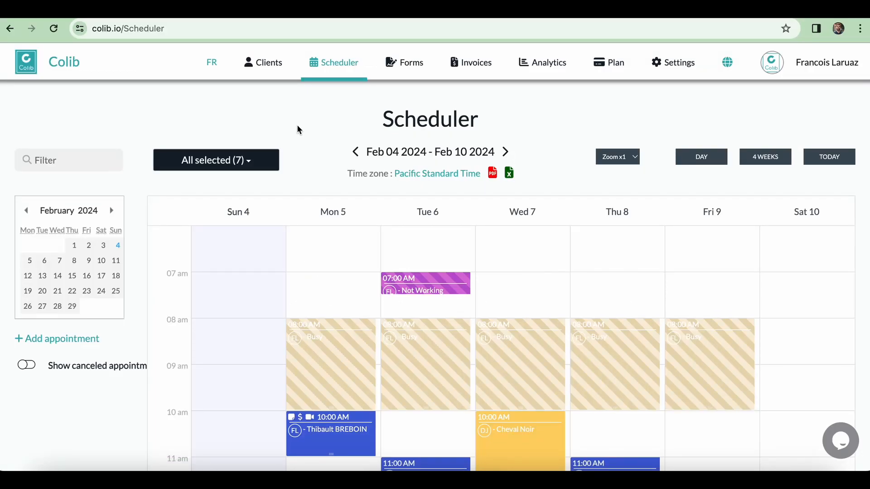
- Open the Monday, February 5, 10:00 AM appointment in the scheduler and follow its video meeting link
scroll(297, 130, down, 1)
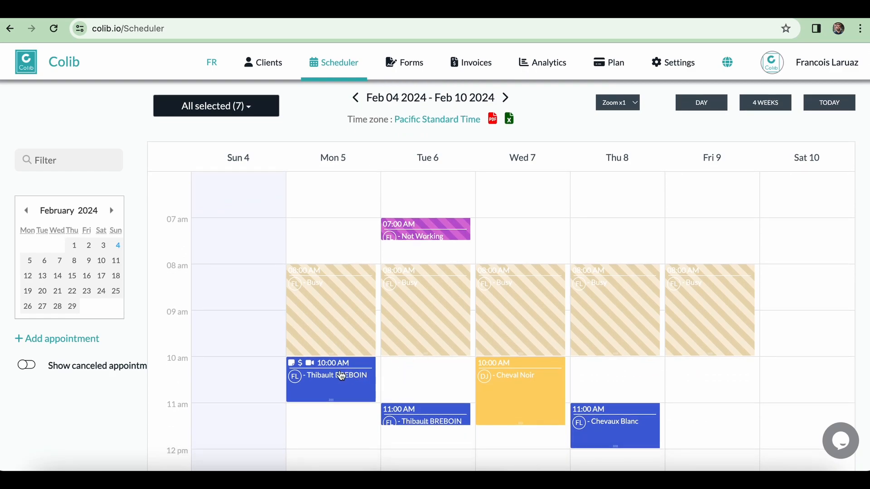
click(335, 377)
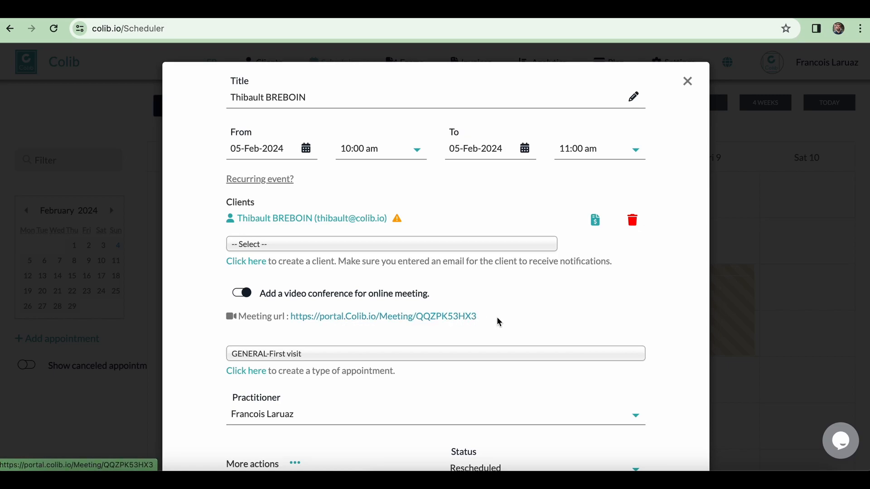
click(469, 317)
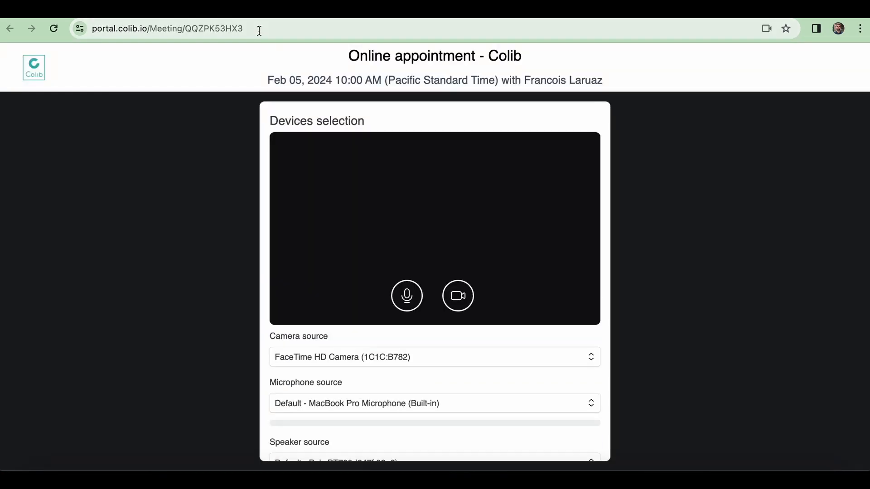
- Join the online appointment with the camera off under a participant's first name, and leave the meeting to return to Colib
click(462, 299)
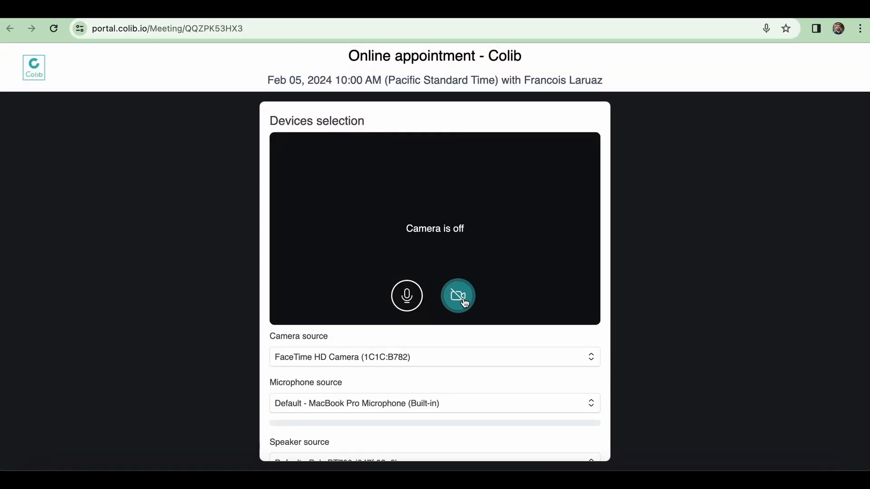
scroll(430, 367, down, 2)
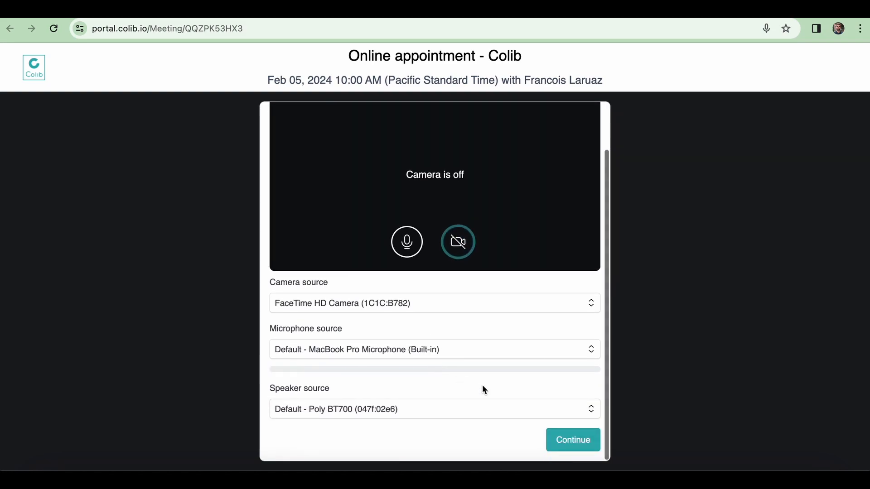
click(573, 439)
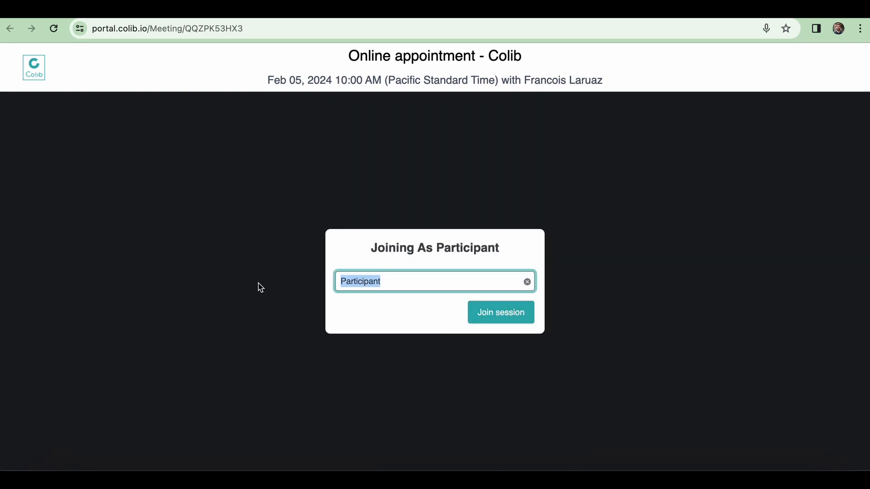
text(John)
click(507, 322)
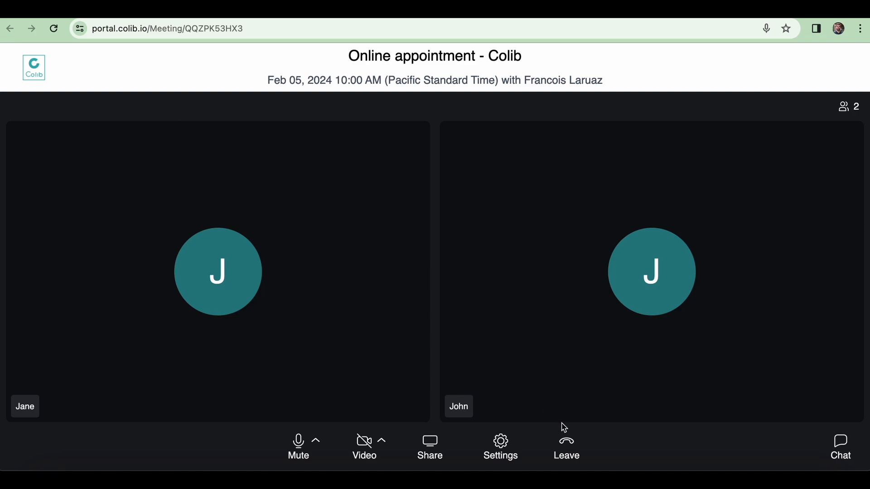
click(567, 443)
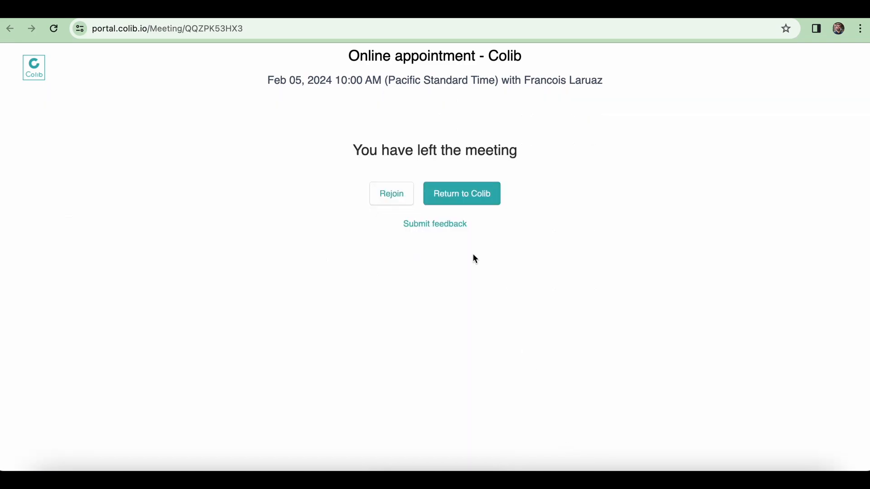
click(448, 194)
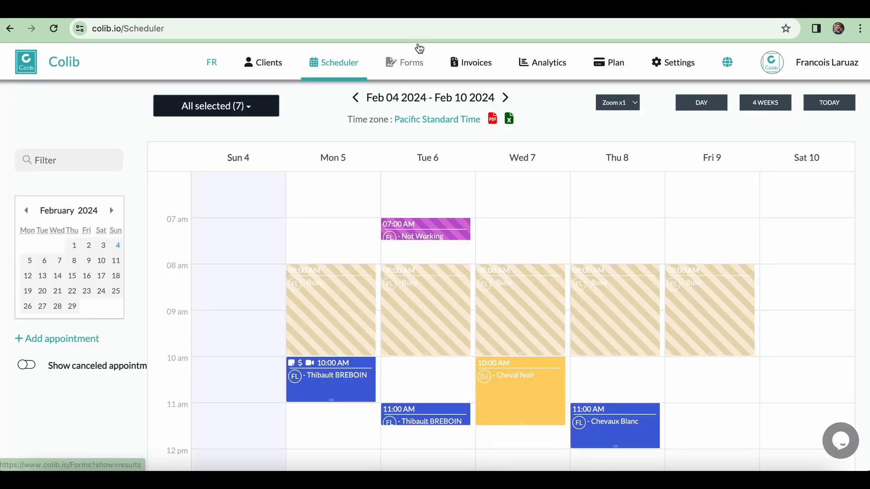
- Add the New Patient Questionnaire from the forms library to the practice's own forms
click(412, 67)
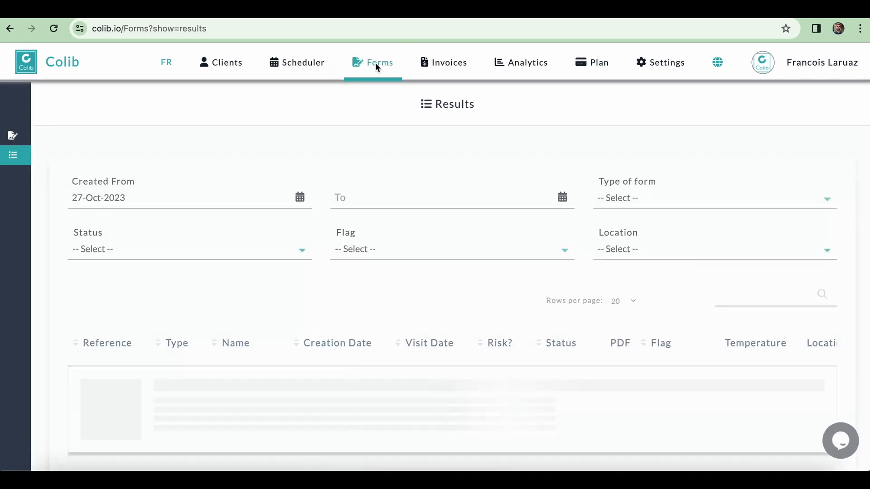
click(36, 136)
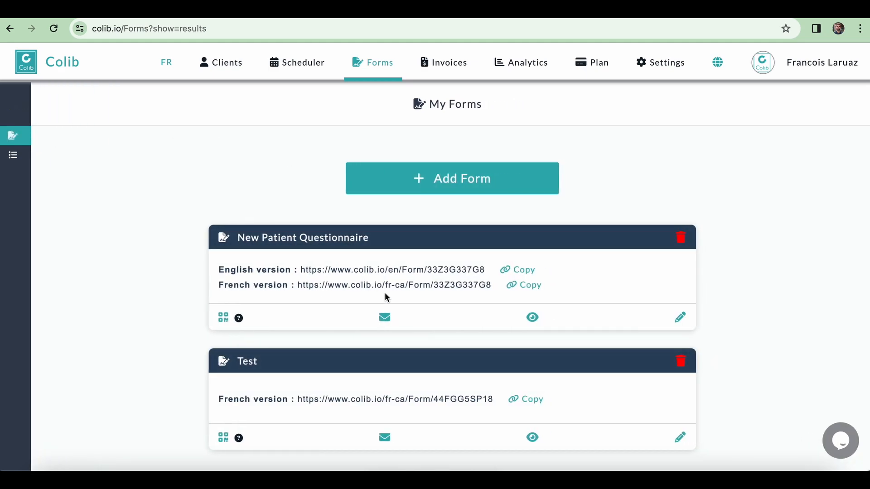
scroll(385, 292, down, 1)
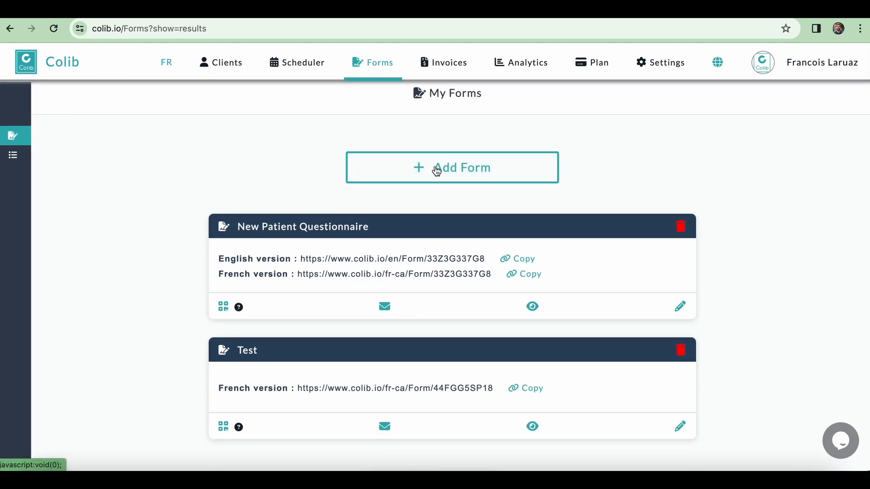
scroll(436, 170, down, 2)
scroll(435, 171, up, 2)
click(446, 158)
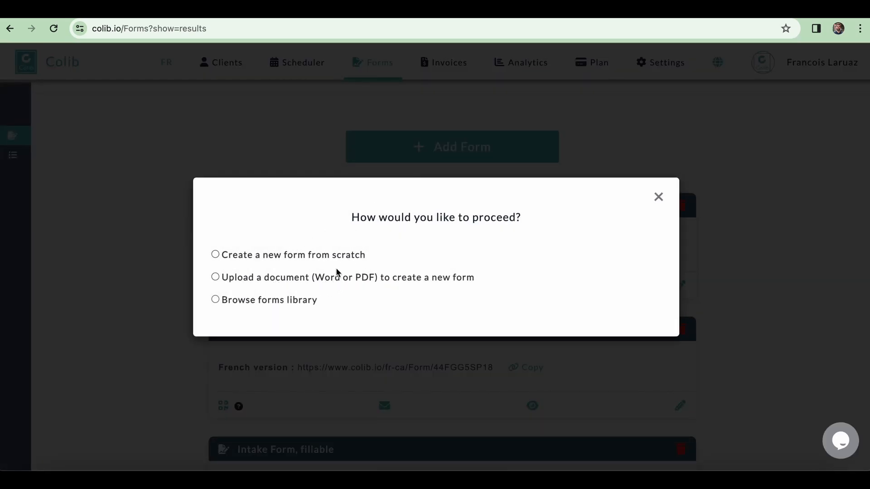
click(215, 300)
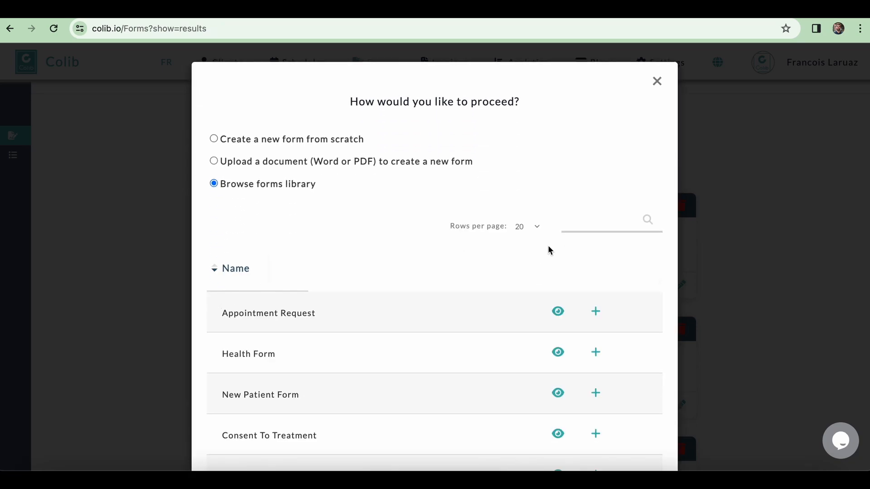
scroll(547, 250, down, 2)
click(595, 307)
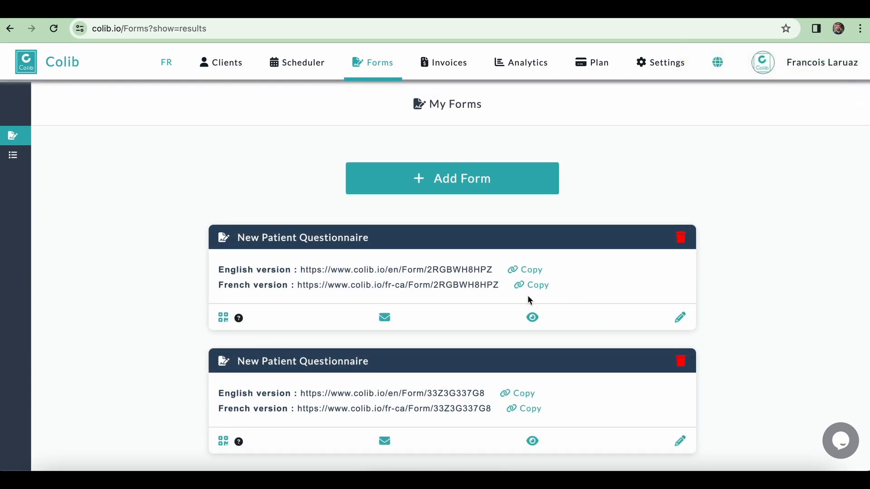
- Preview the newly added New Patient Questionnaire, read through its fields and return to the forms list
click(532, 317)
scroll(533, 315, down, 10)
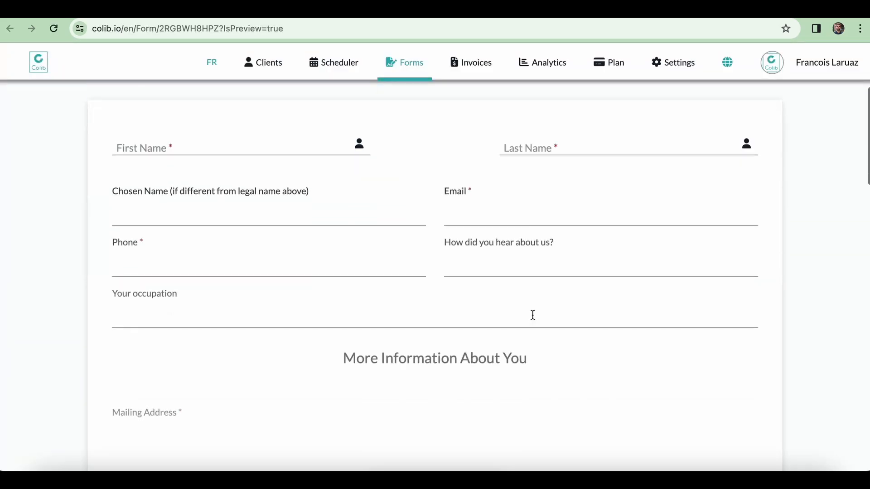
scroll(532, 315, down, 8)
click(369, 9)
- Edit the newly added New Patient Questionnaire and open its "How did you hear about us?" question in Section 1
click(684, 316)
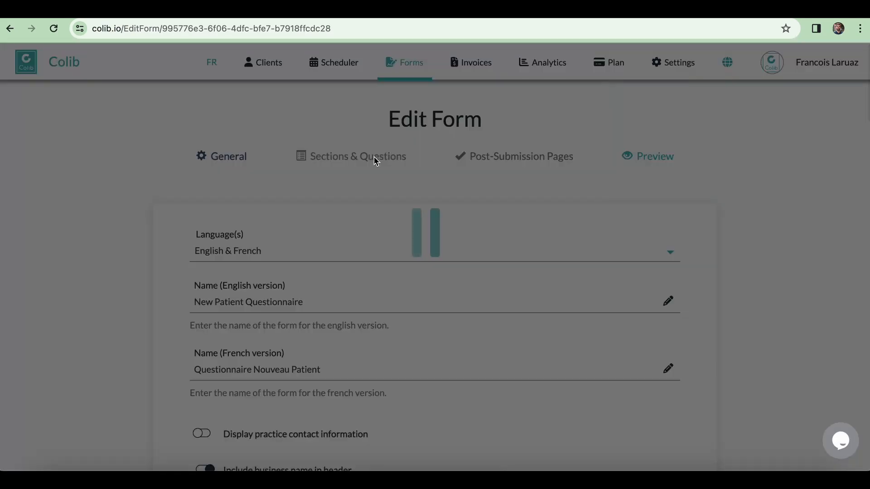
click(374, 156)
scroll(315, 328, down, 5)
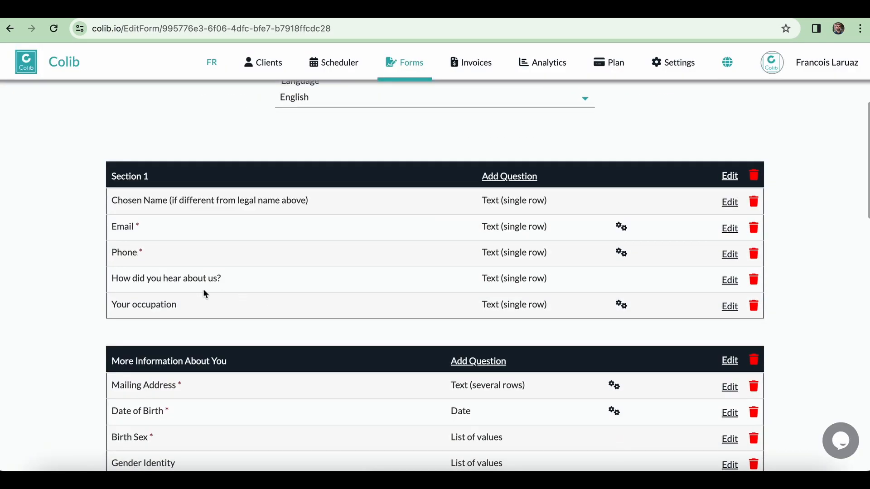
click(730, 280)
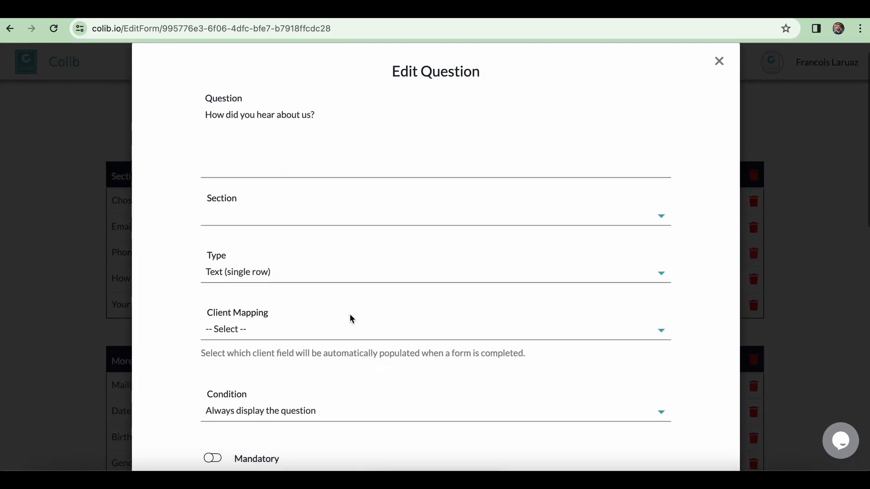
- Try making the "How did you hear about us?" question display depending on another question's answer, and close it without saving
click(341, 272)
click(171, 357)
scroll(177, 345, down, 5)
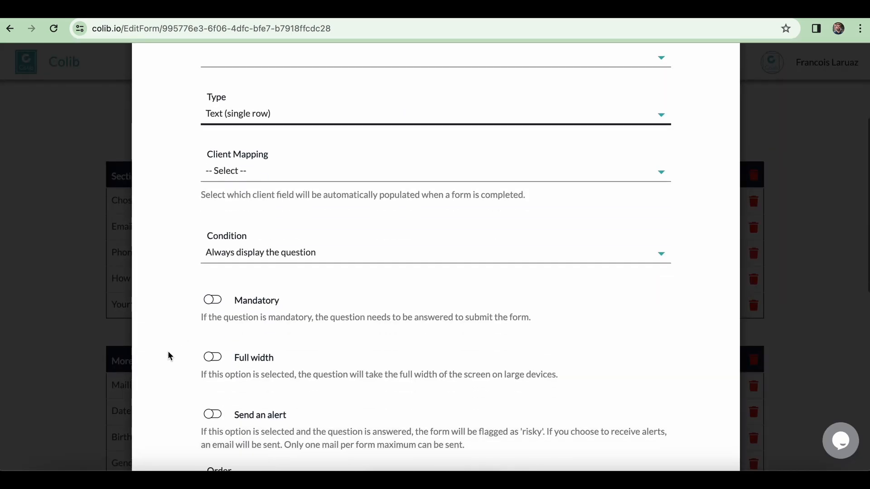
click(264, 187)
click(264, 201)
click(252, 217)
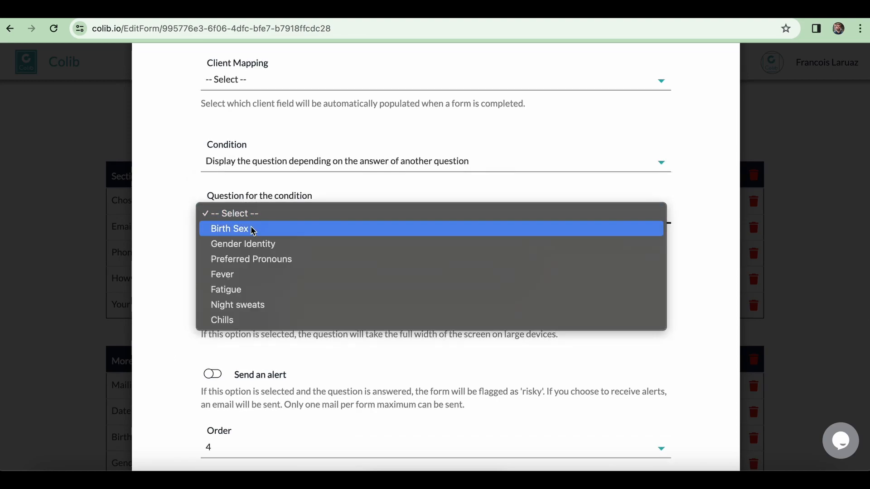
click(250, 277)
click(245, 241)
click(243, 259)
scroll(178, 271, down, 8)
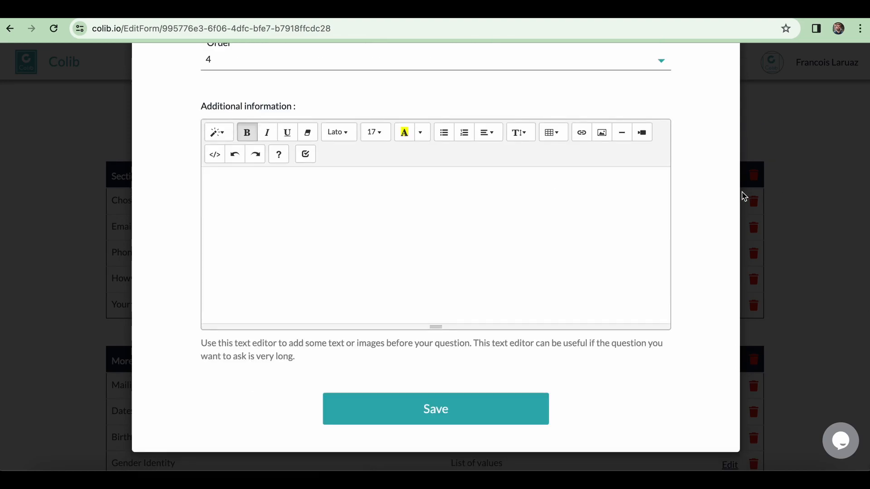
scroll(743, 196, up, 8)
click(719, 81)
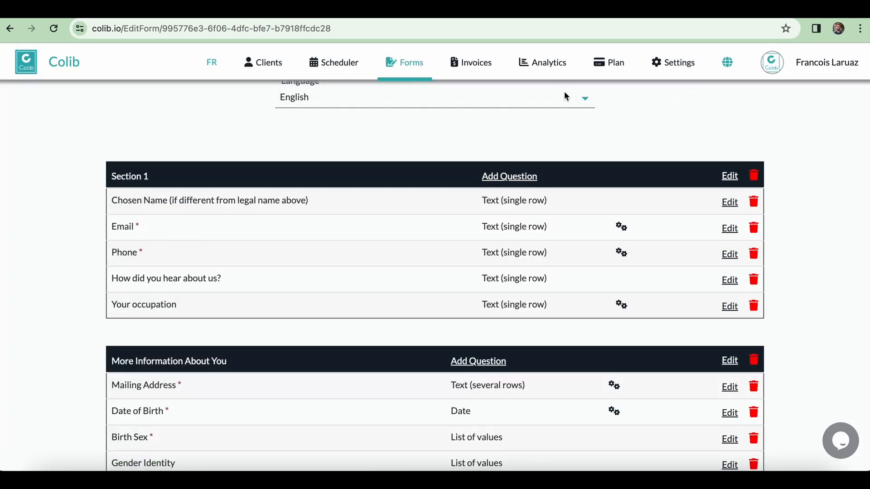
- Open the batch upload page for clients and examine the instructions for importing them from a file
click(265, 63)
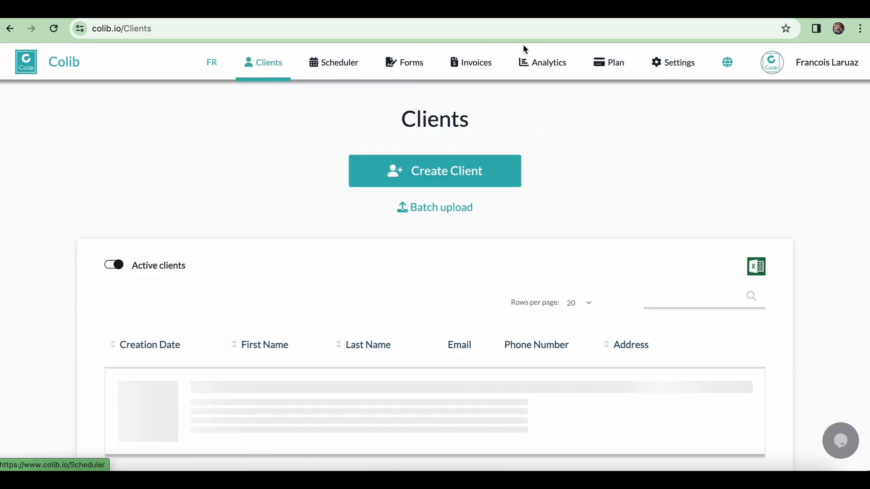
click(432, 210)
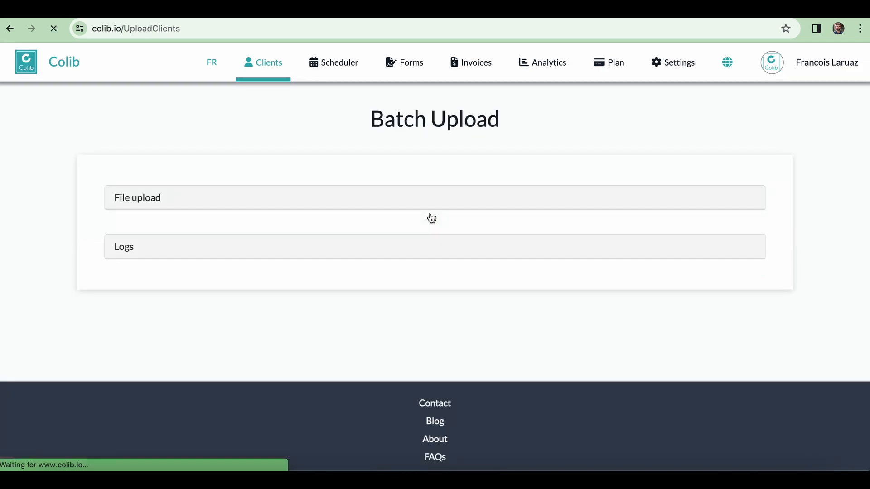
scroll(431, 219, down, 3)
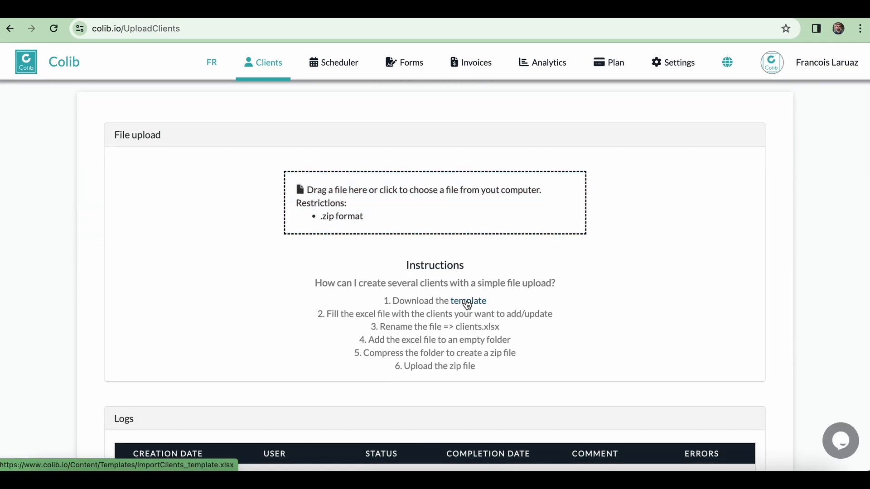
- Enable Availability Groups in the practice's scheduler settings
click(675, 67)
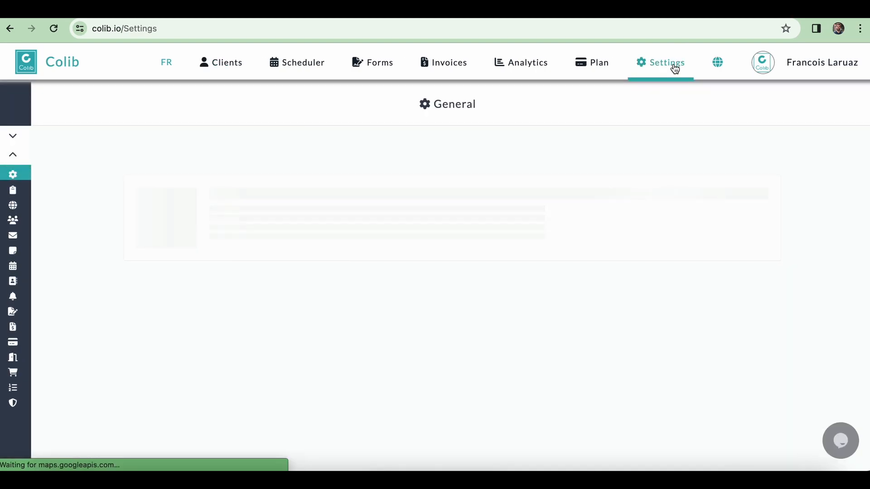
mouse_move(4, 222)
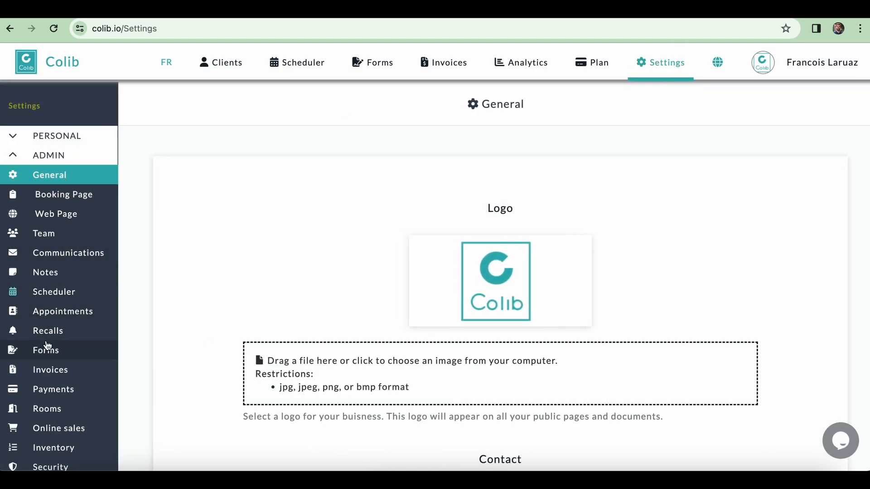
scroll(47, 345, down, 3)
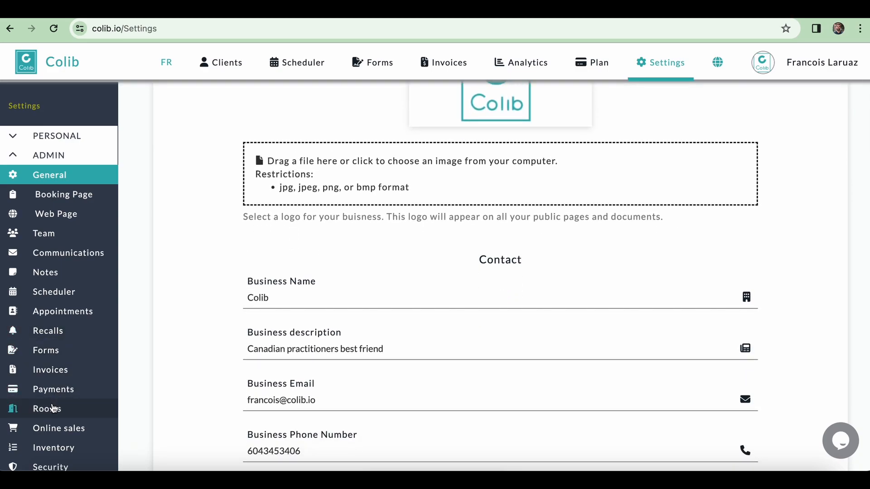
click(72, 292)
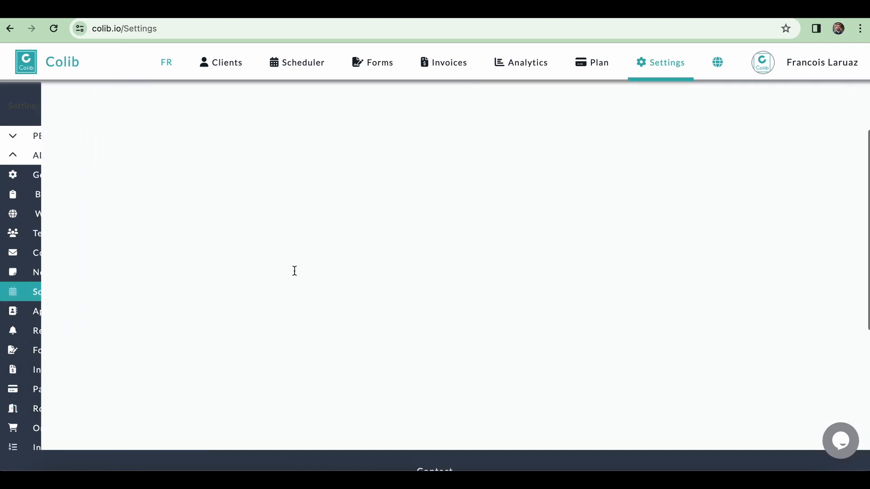
scroll(295, 270, down, 3)
scroll(295, 270, down, 8)
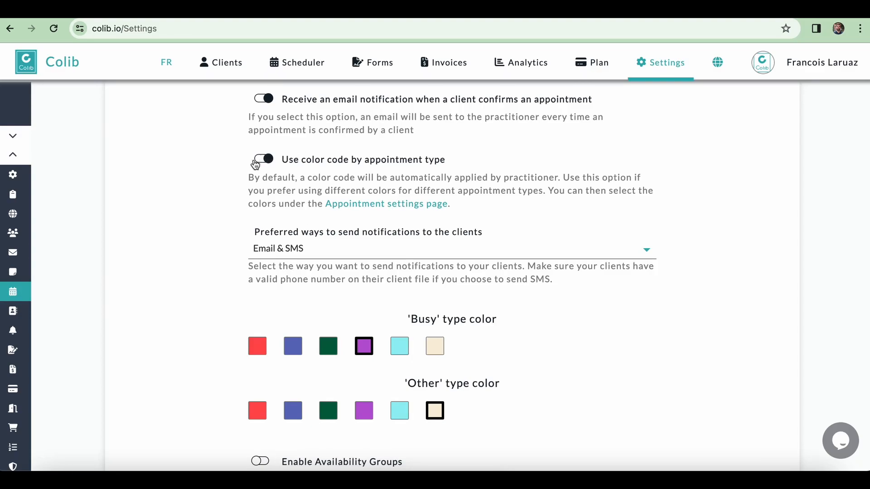
scroll(335, 213, down, 4)
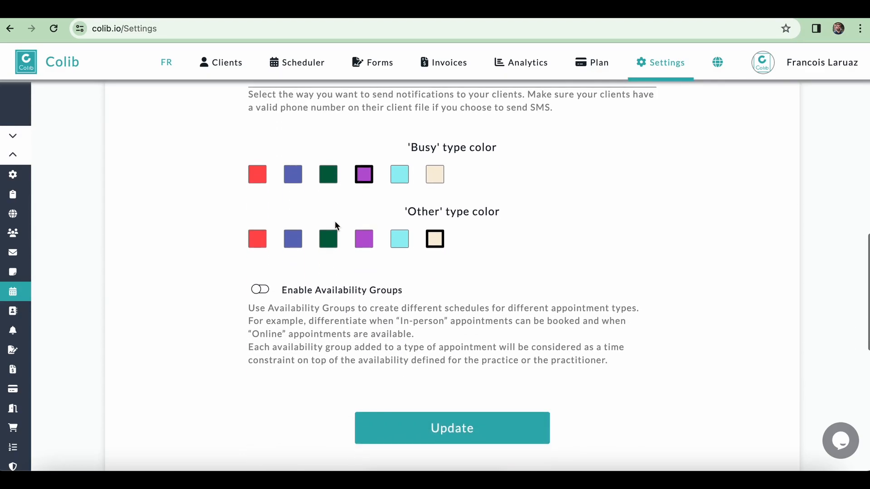
click(261, 289)
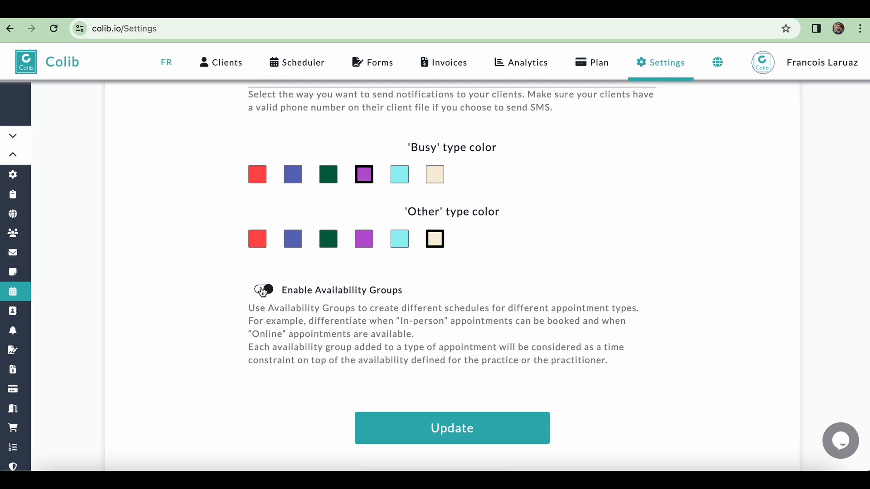
- Start a new availability schedule and name it "In person only"
scroll(262, 290, down, 3)
scroll(262, 292, down, 2)
click(462, 226)
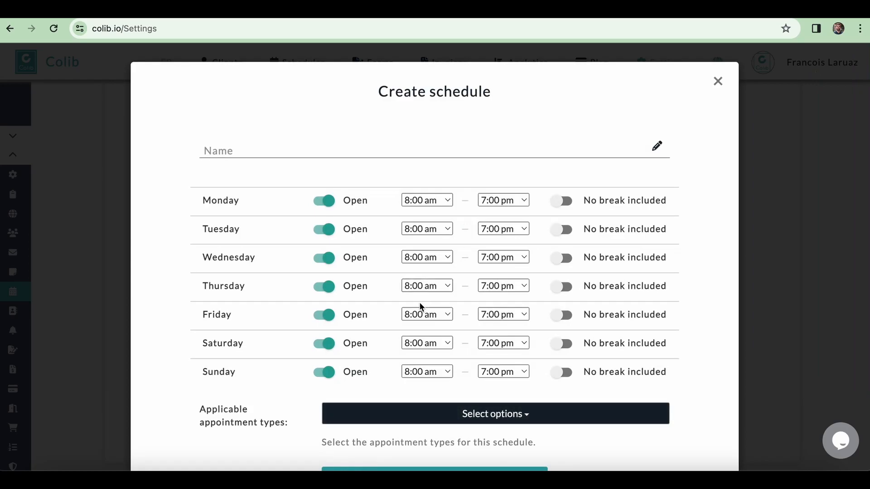
scroll(419, 308, down, 1)
click(387, 122)
text(In perso)
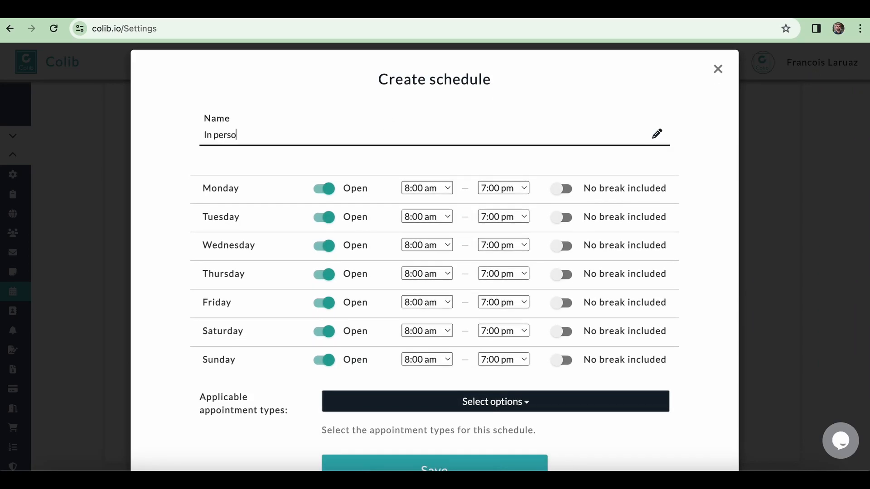
- Mark every day except Wednesday as closed in the "In person only" schedule
click(324, 190)
click(323, 216)
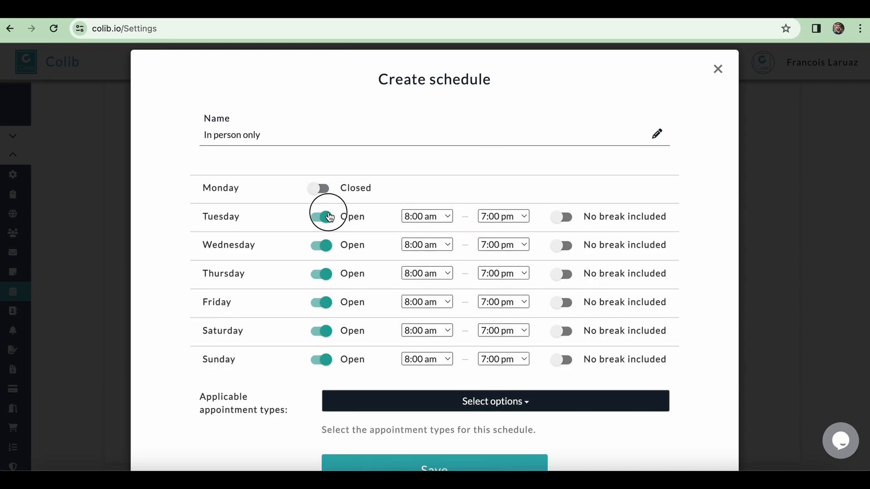
click(324, 274)
click(324, 301)
click(325, 331)
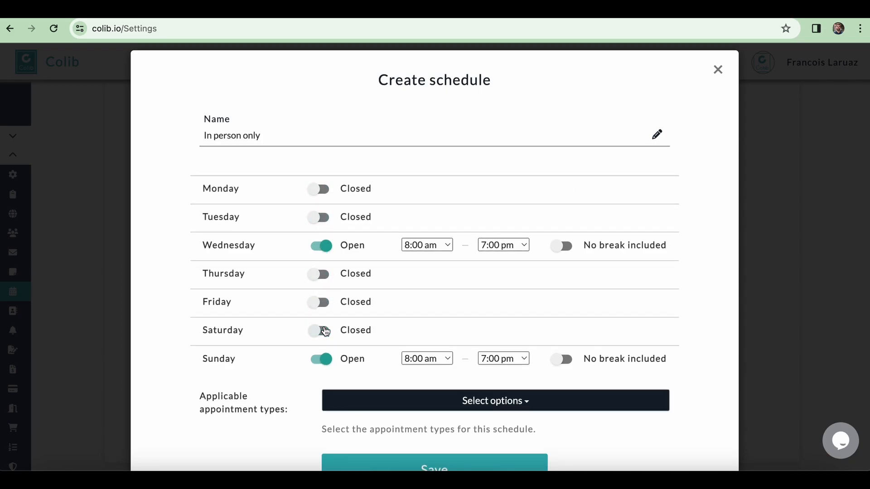
click(322, 358)
scroll(309, 398, down, 2)
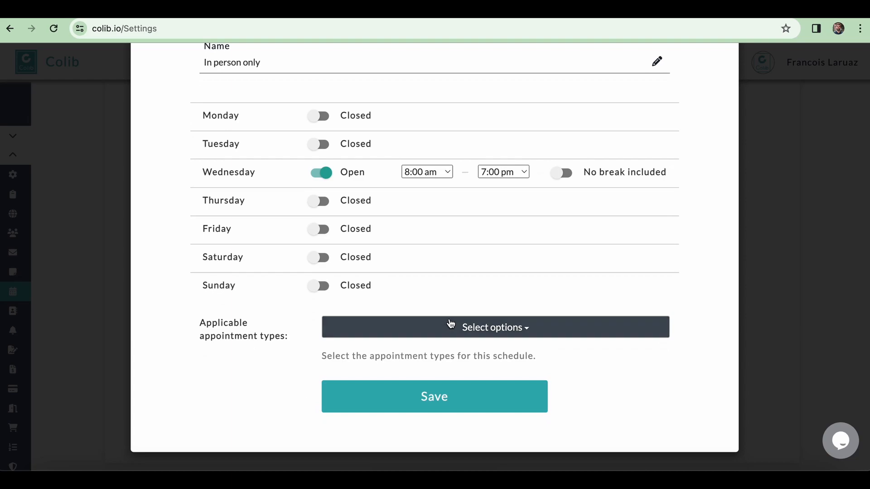
- Assign GENERAL-30MIN, the 30-minute type named after a practitioner, GENERAL-Other and GENERAL-Scanner to the "In person only" schedule and save it
click(450, 323)
scroll(265, 373, down, 1)
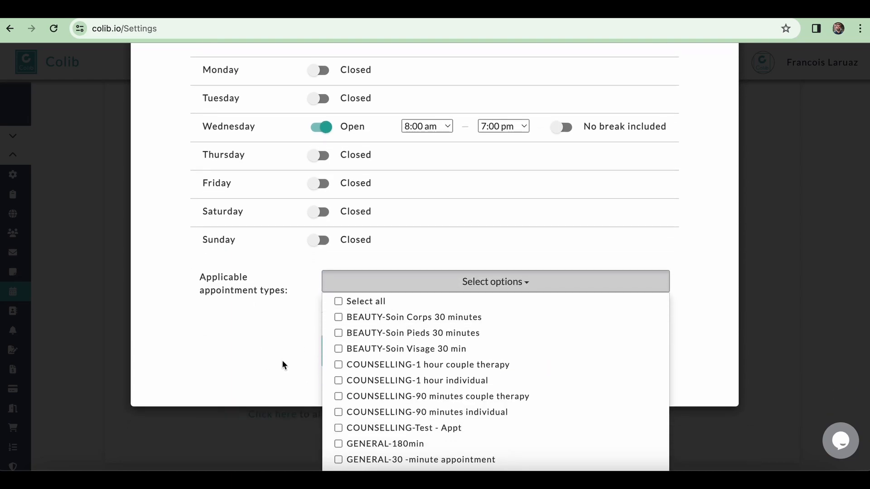
scroll(410, 368, down, 3)
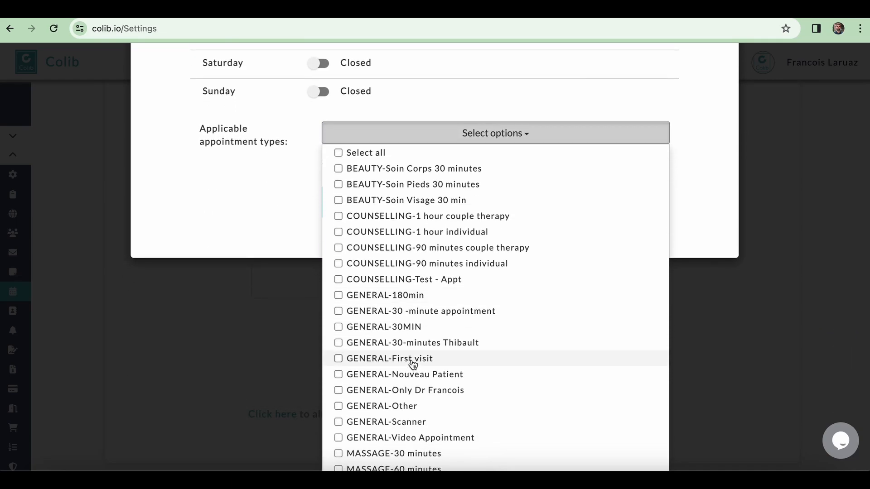
click(349, 344)
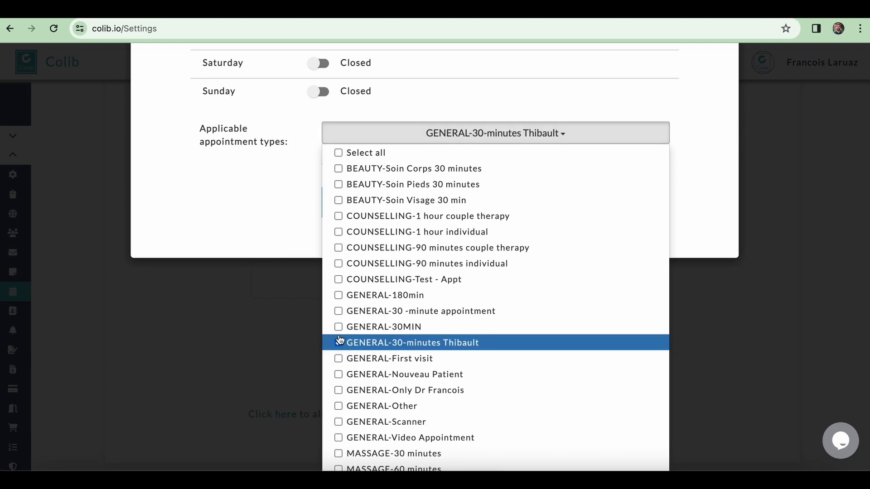
click(343, 327)
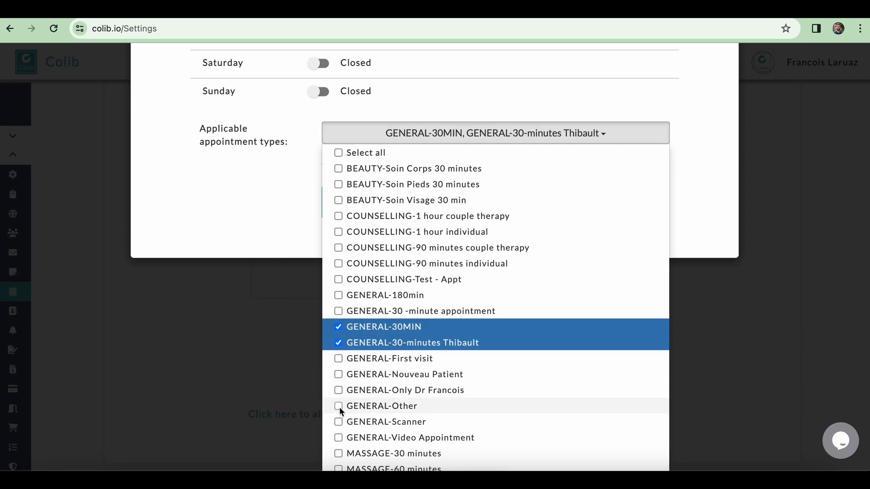
click(341, 408)
click(341, 422)
scroll(343, 402, down, 4)
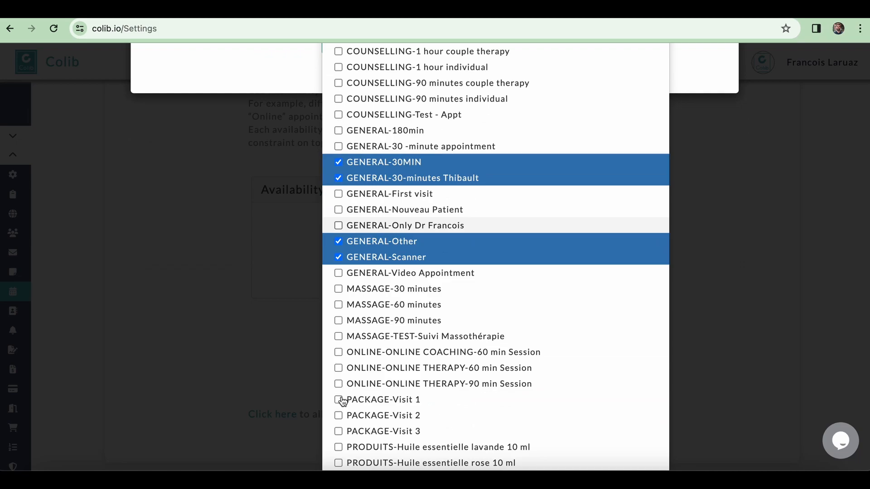
scroll(304, 329, up, 4)
click(279, 256)
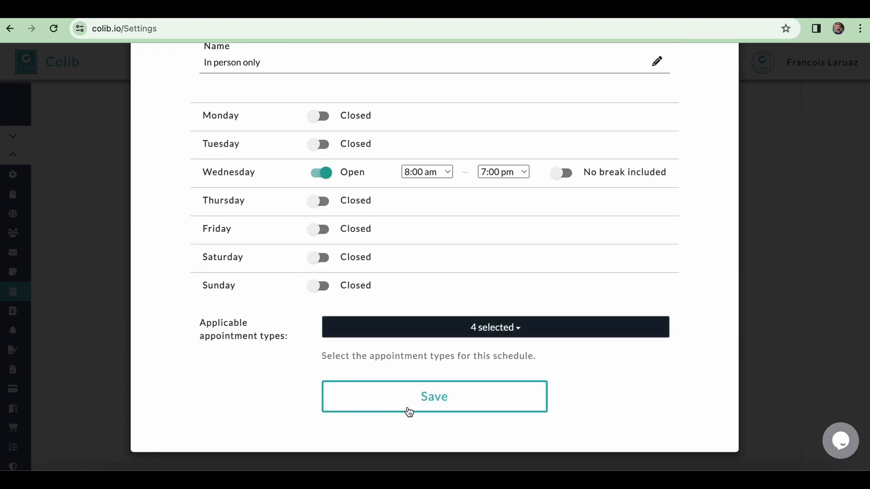
click(409, 410)
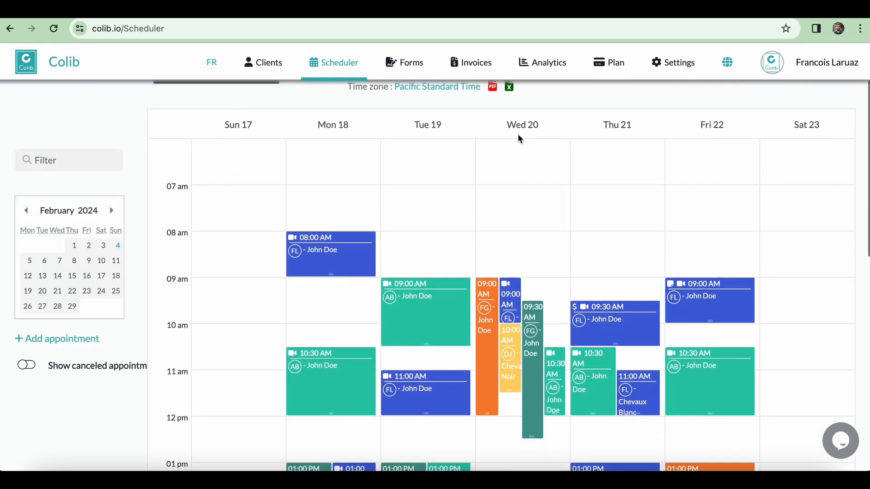
scroll(519, 137, down, 3)
scroll(519, 138, down, 1)
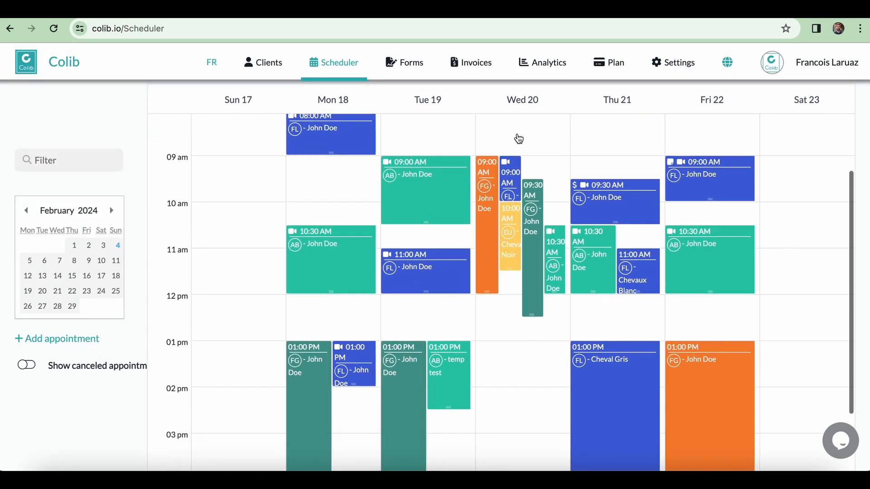
scroll(519, 138, down, 1)
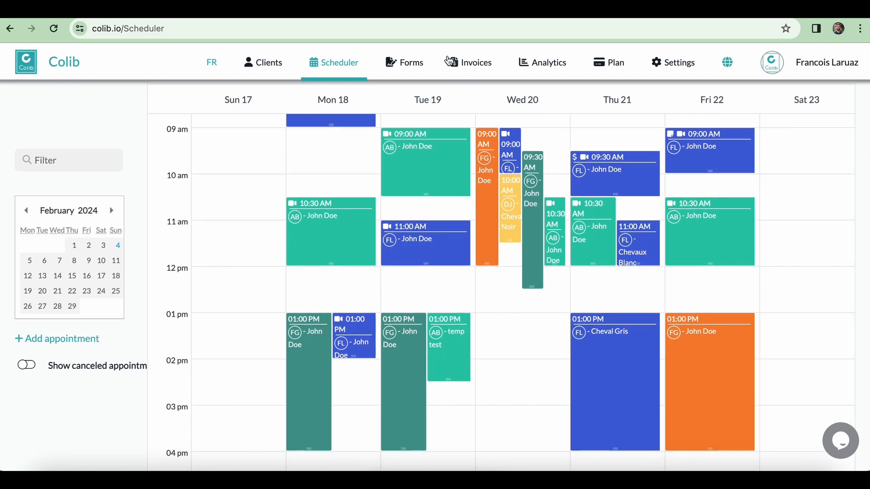